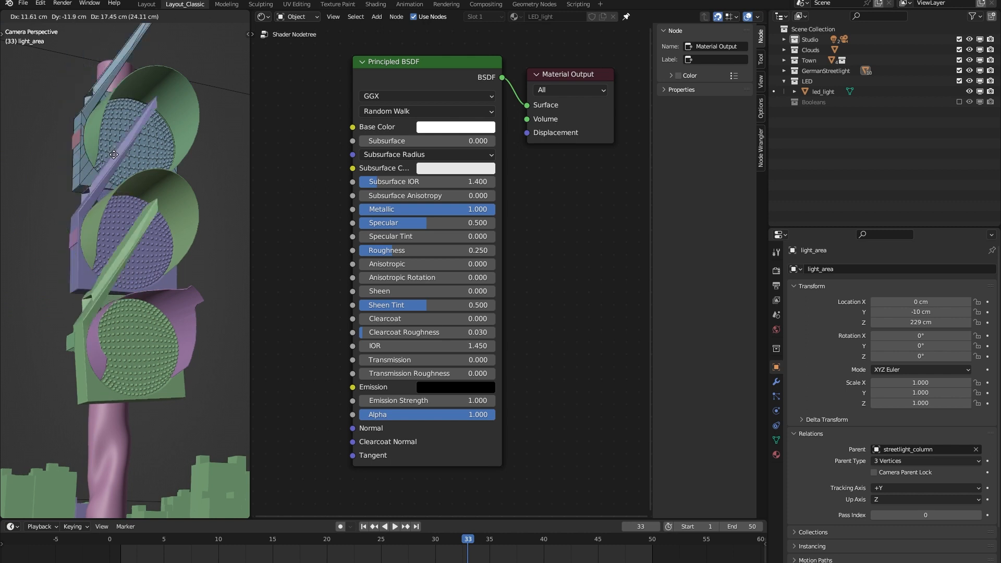
- Cancel the upper light housing's move and display its modifiers in a taller properties editor
{"action": "right_click", "coordinate": [120, 192]}
{"action": "key", "text": "Tab"}
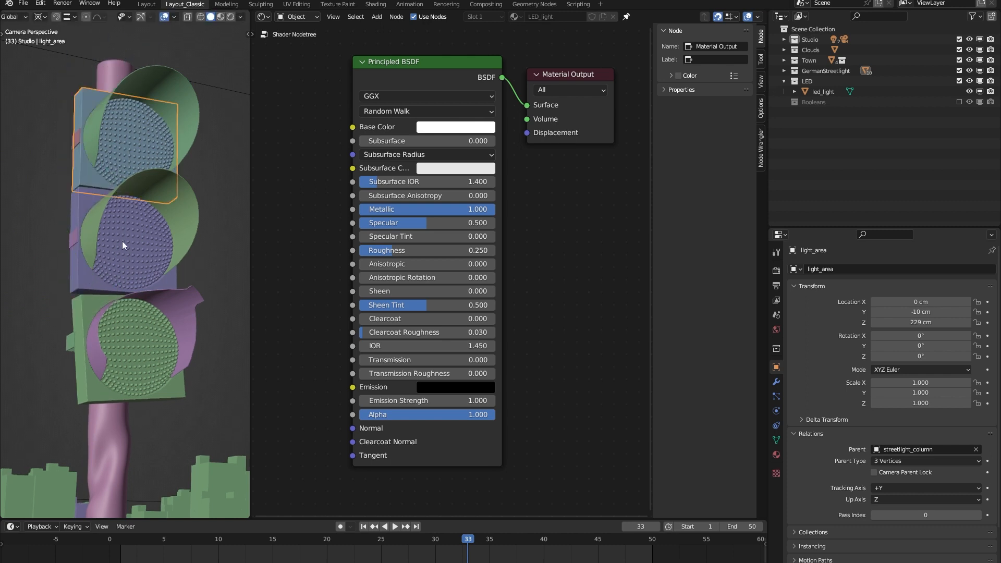
{"action": "left_click", "coordinate": [776, 455]}
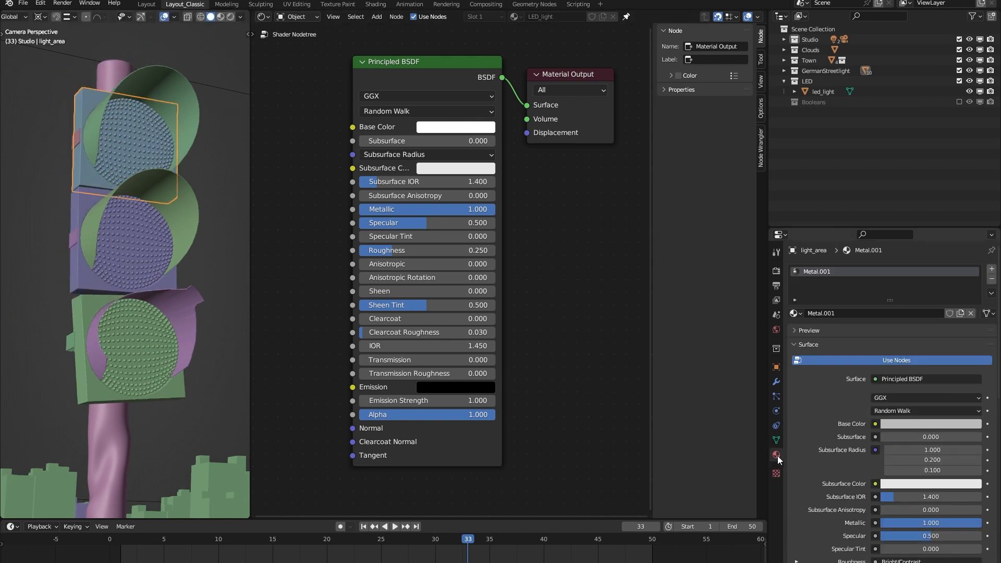
{"action": "left_click", "coordinate": [776, 381]}
{"action": "left_click_drag", "start_coordinate": [852, 229], "coordinate": [852, 139]}
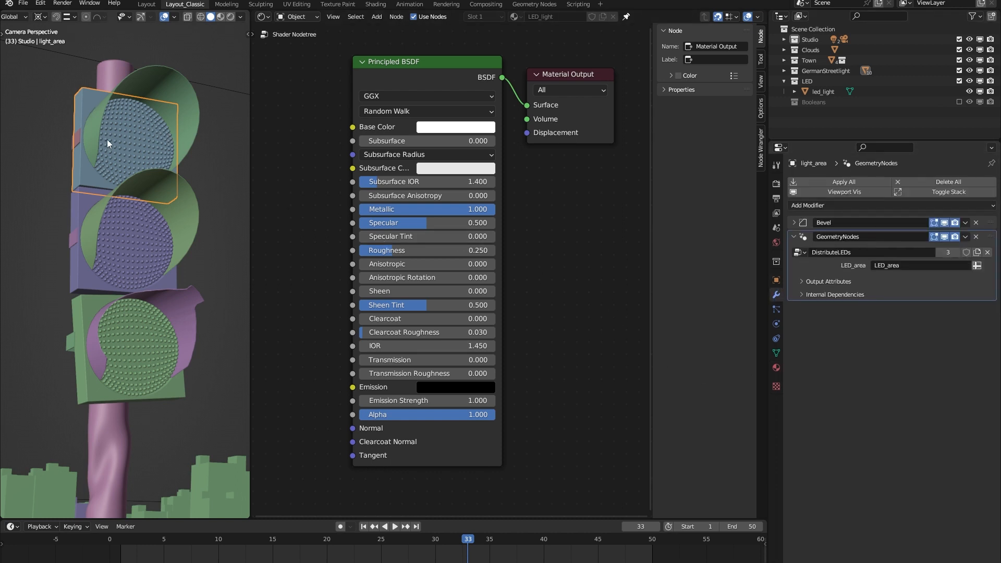
{"action": "scroll", "coordinate": [108, 139], "scroll_direction": "up", "scroll_amount": 6}
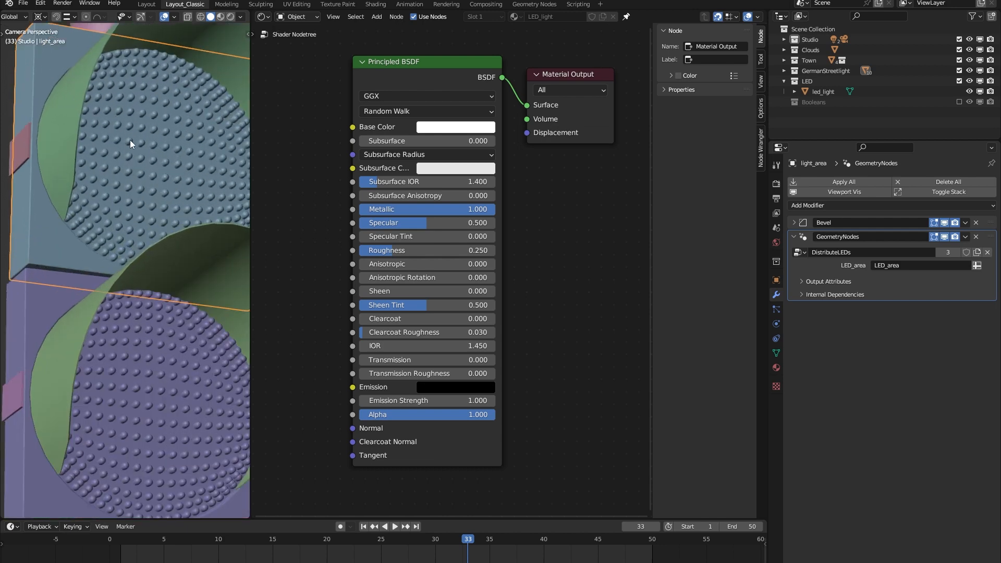
- Examine the shape of the led_light object up close and return to the camera view
{"action": "left_click", "coordinate": [818, 92]}
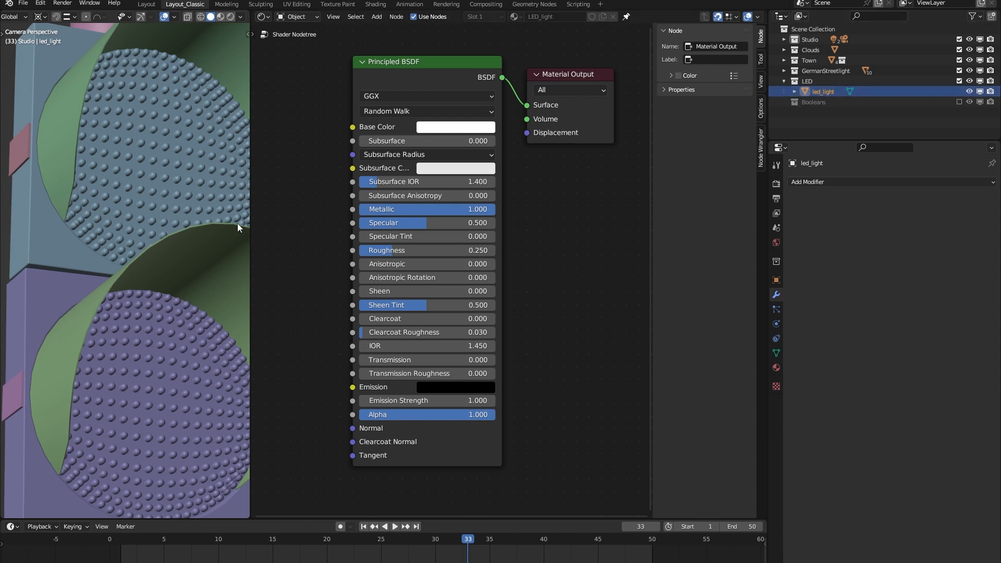
{"action": "key", "text": "KP_Decimal"}
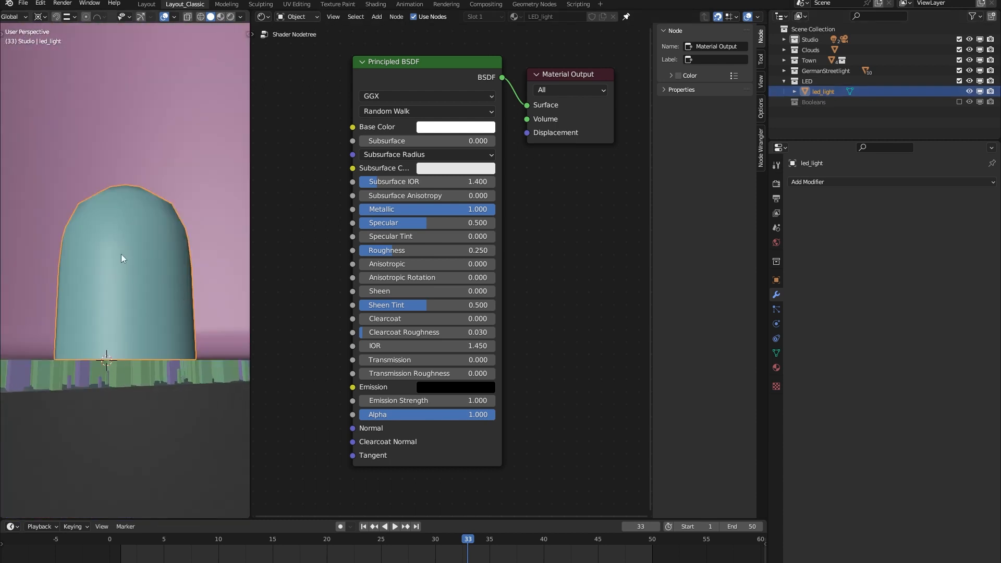
{"action": "middle_click_drag", "start_coordinate": [144, 215], "coordinate": [119, 273]}
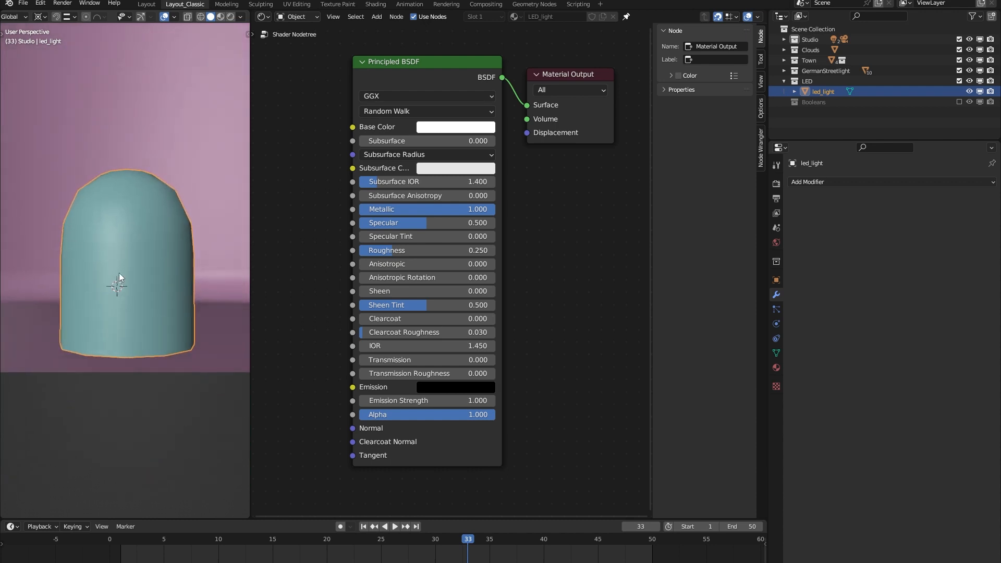
{"action": "key", "text": "KP_0"}
- Switch the viewport to rendered shading with all three traffic light housings in view
{"action": "scroll", "coordinate": [171, 226], "scroll_direction": "down", "scroll_amount": 2}
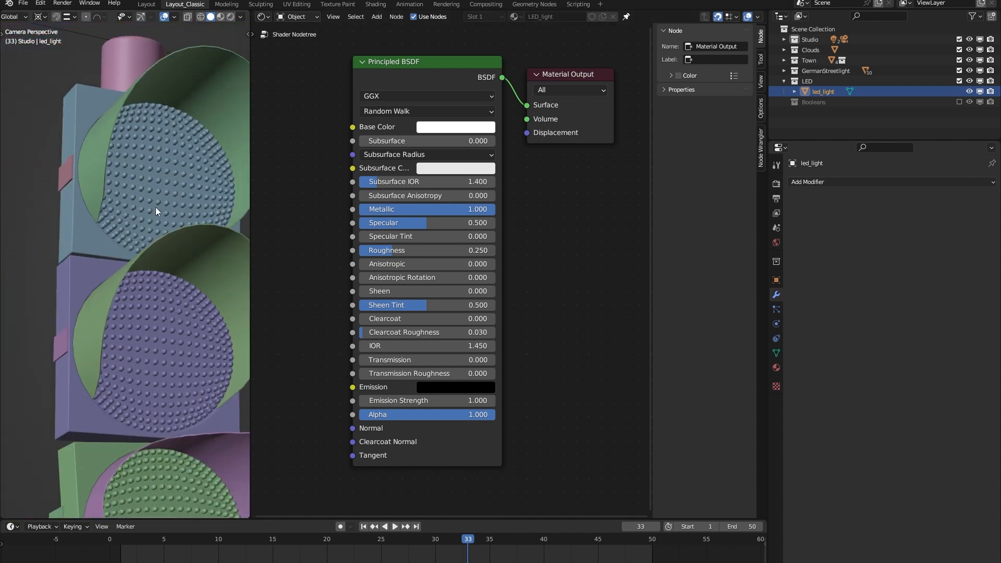
{"action": "middle_click_drag", "start_coordinate": [155, 207], "coordinate": [123, 189], "text": "shift"}
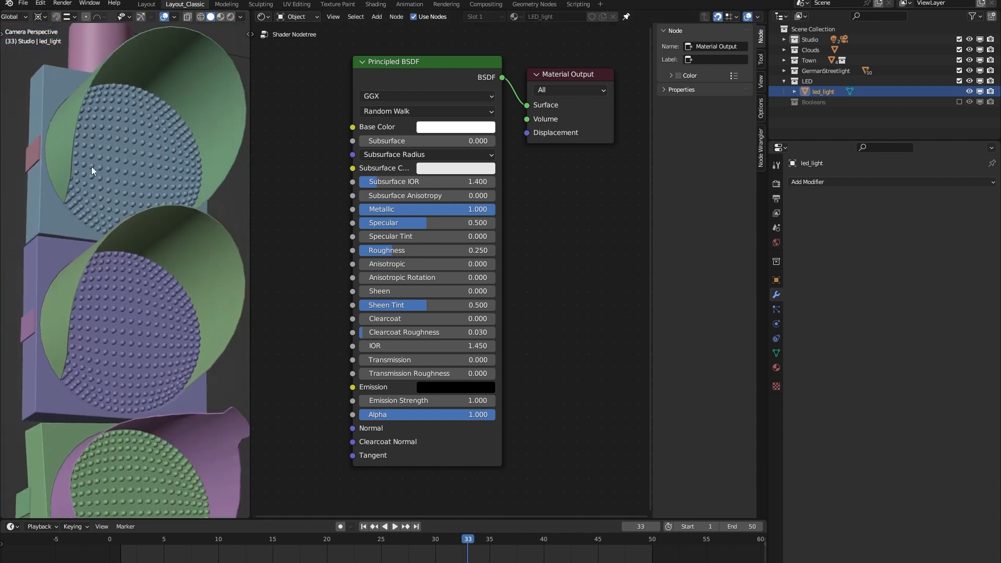
{"action": "scroll", "coordinate": [158, 183], "scroll_direction": "down", "scroll_amount": 1}
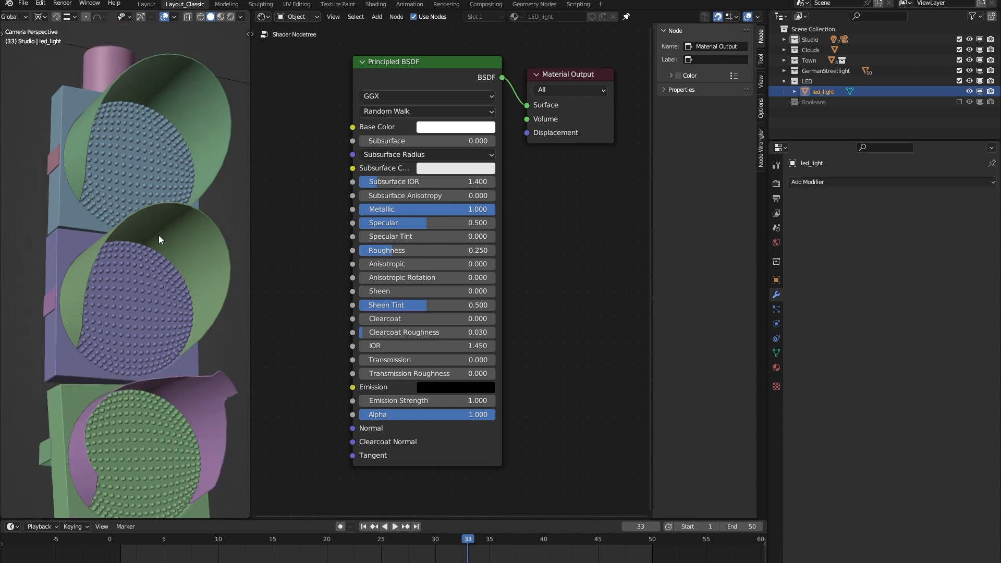
{"action": "middle_click_drag", "start_coordinate": [159, 236], "coordinate": [161, 195], "text": "shift"}
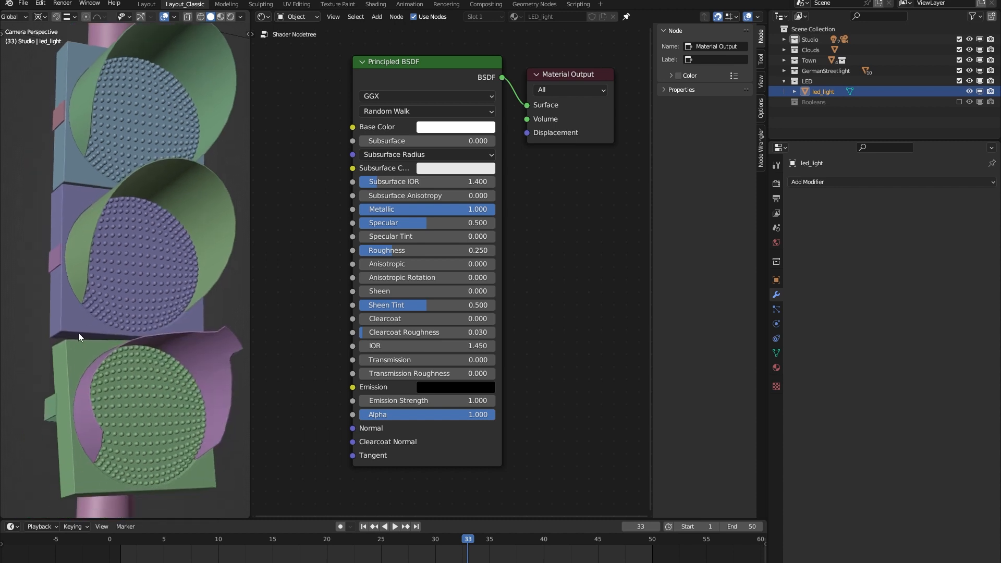
{"action": "middle_click_drag", "start_coordinate": [82, 214], "coordinate": [75, 226], "text": "shift"}
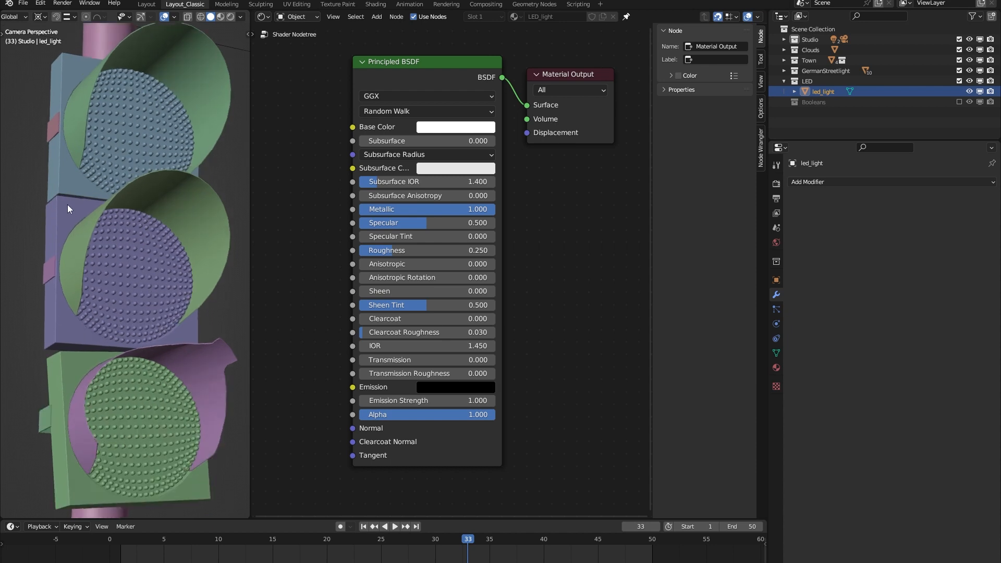
{"action": "left_click", "coordinate": [231, 16]}
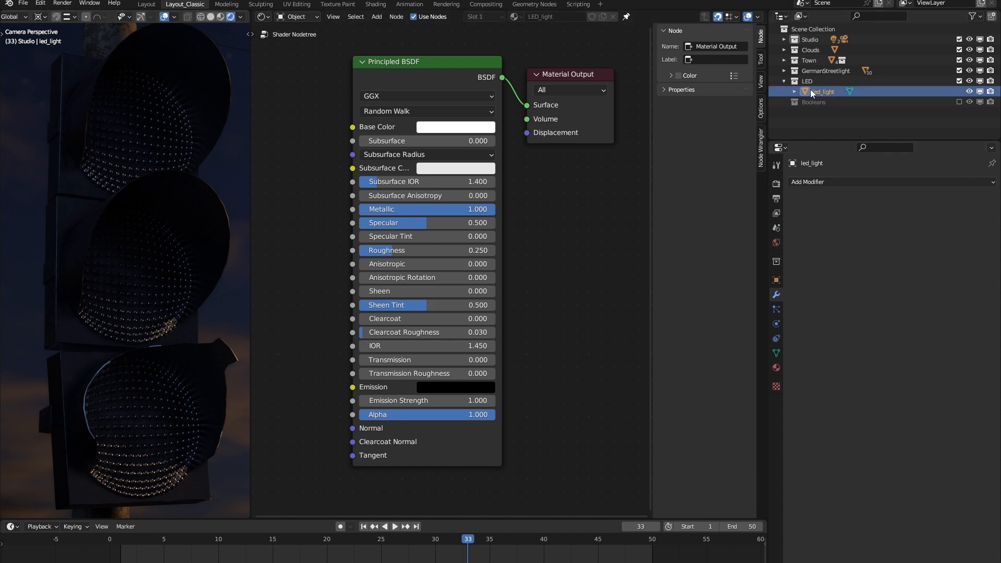
- Select the upper light housing and show the Relations settings in its object properties
{"action": "scroll", "coordinate": [535, 130], "scroll_direction": "down", "scroll_amount": 1}
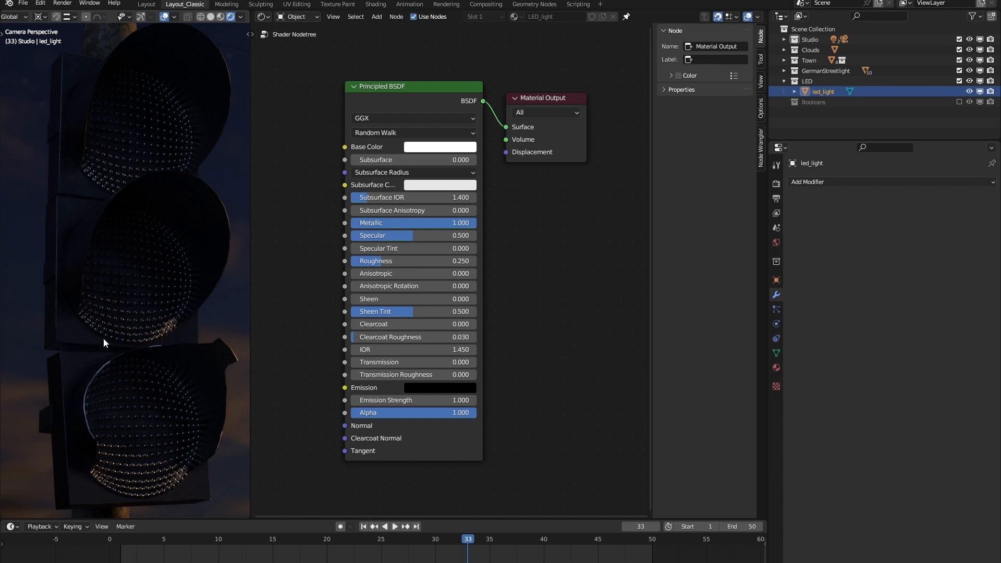
{"action": "left_click", "coordinate": [61, 183]}
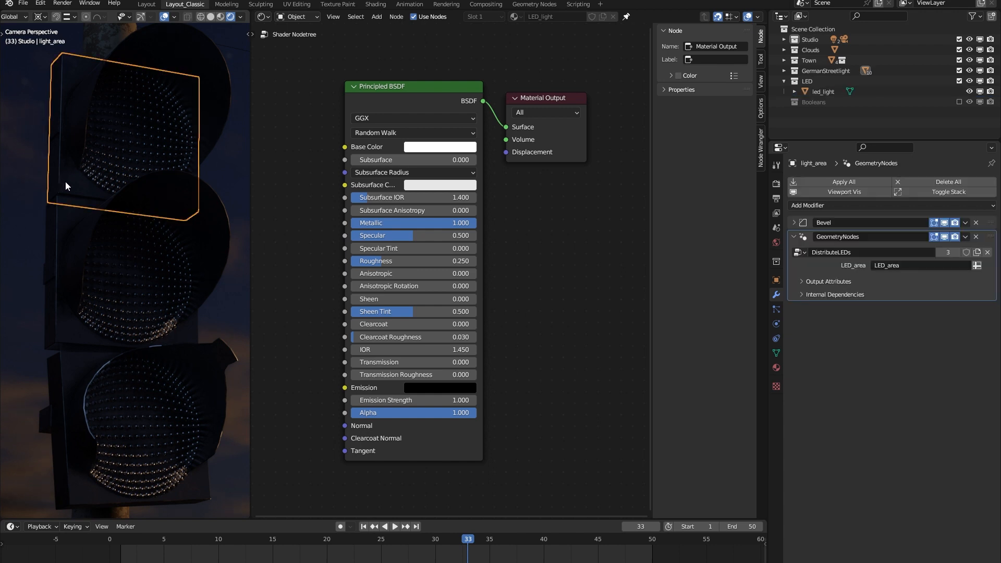
{"action": "left_click", "coordinate": [776, 281]}
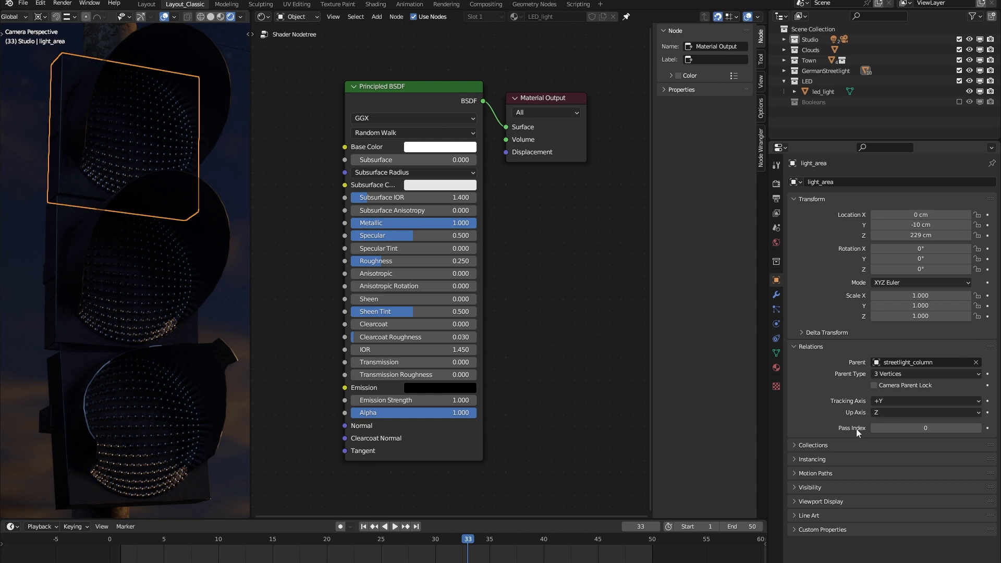
{"action": "left_click", "coordinate": [815, 349]}
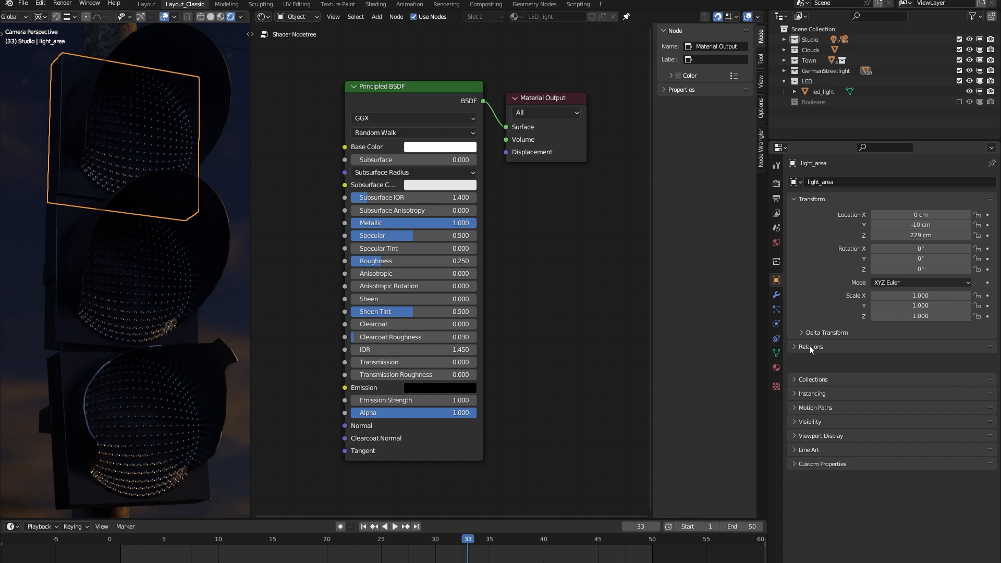
{"action": "left_click", "coordinate": [810, 346]}
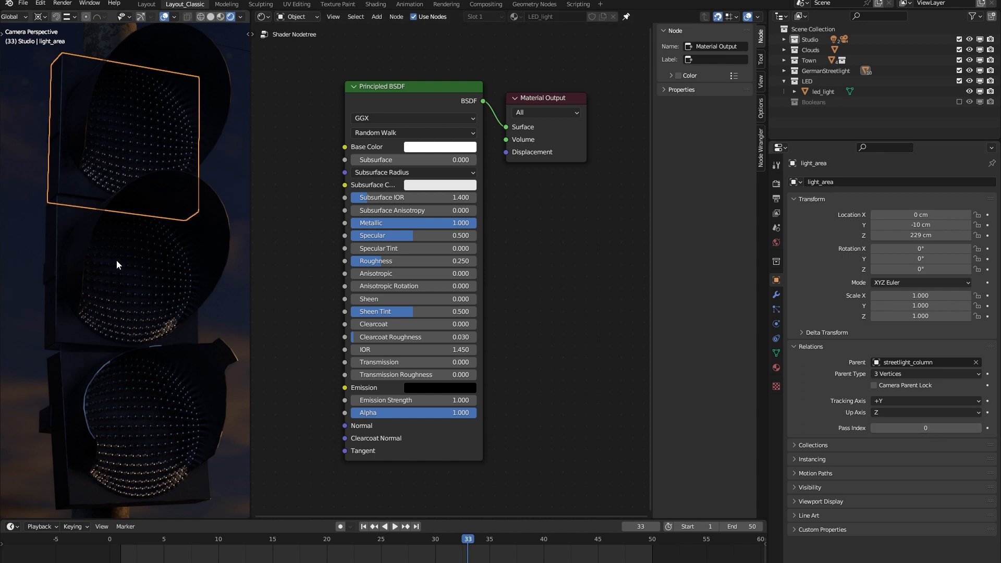
- Compare the Pass Index of the middle light housing with that of the upper one
{"action": "left_click", "coordinate": [65, 224]}
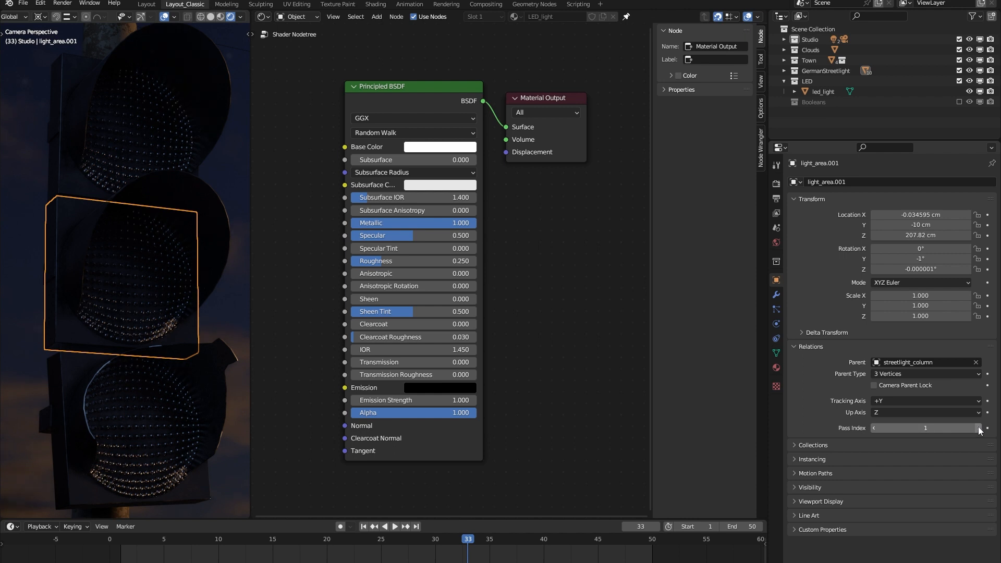
{"action": "left_click", "coordinate": [64, 159]}
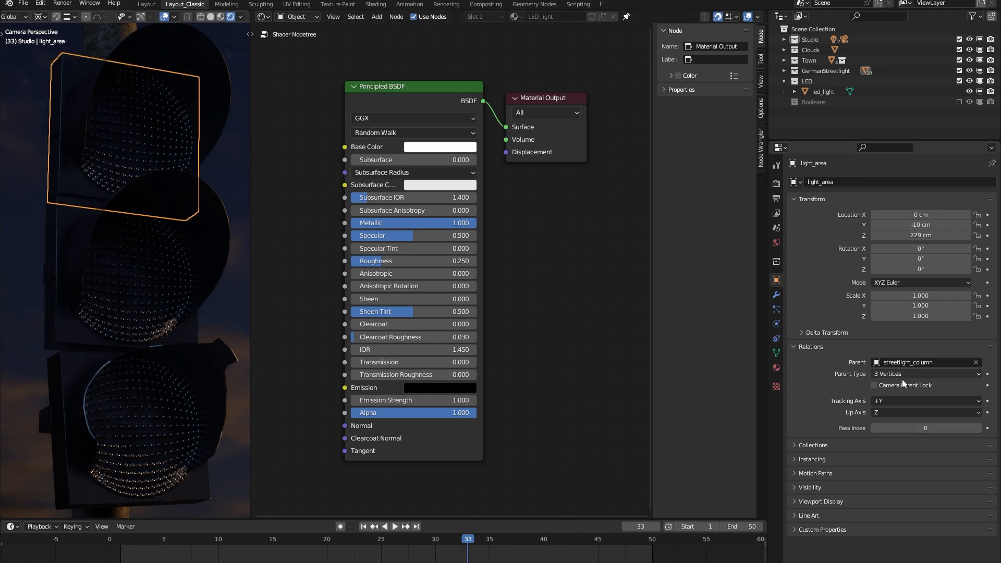
{"action": "left_click", "coordinate": [68, 224]}
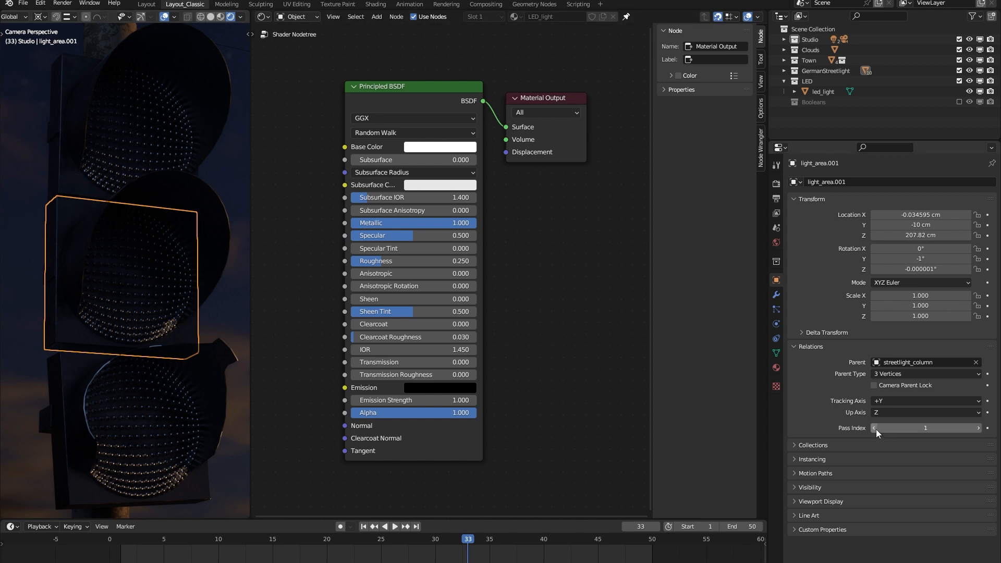
{"action": "left_click", "coordinate": [72, 180]}
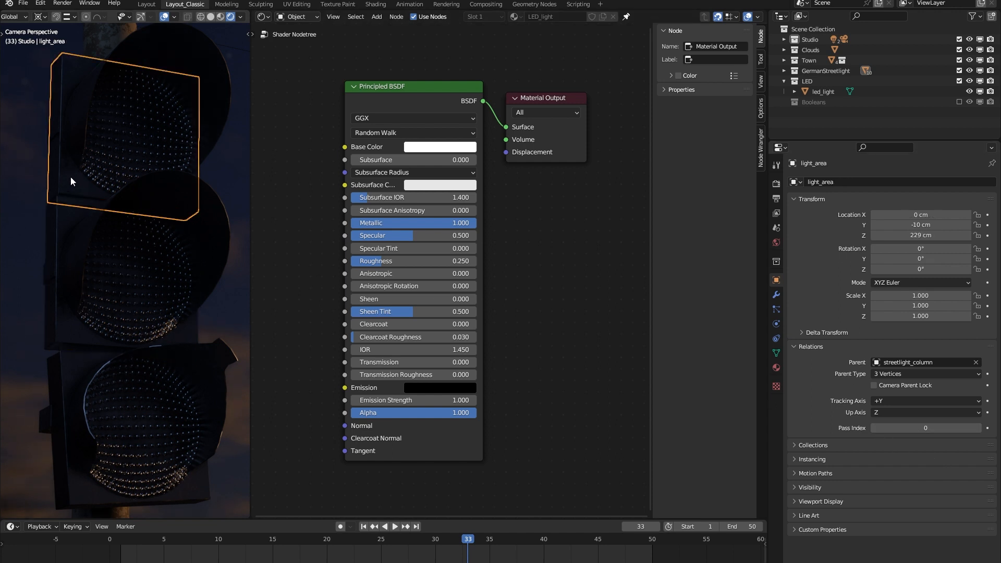
{"action": "scroll", "coordinate": [193, 277], "scroll_direction": "down", "scroll_amount": 2}
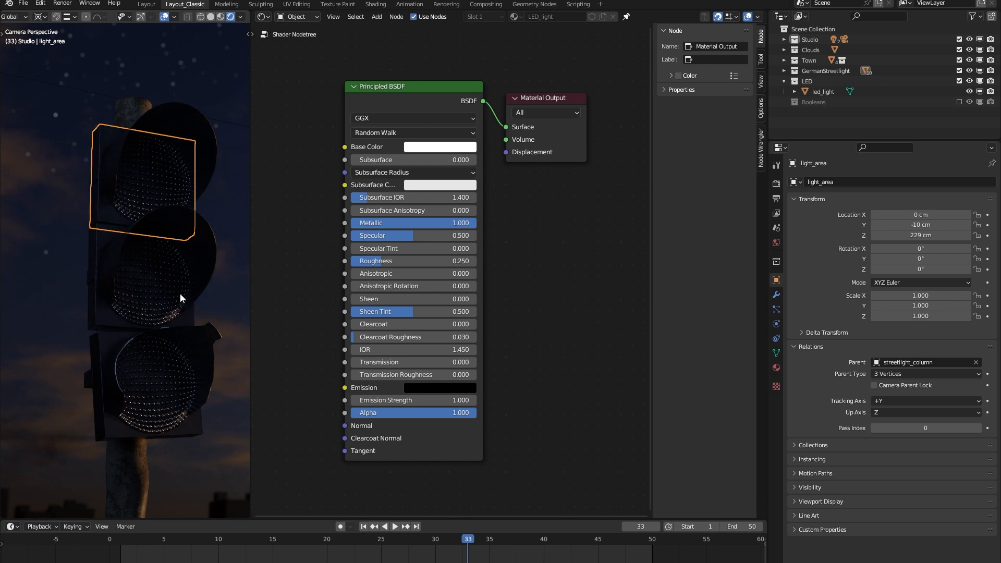
{"action": "scroll", "coordinate": [180, 293], "scroll_direction": "up", "scroll_amount": 1}
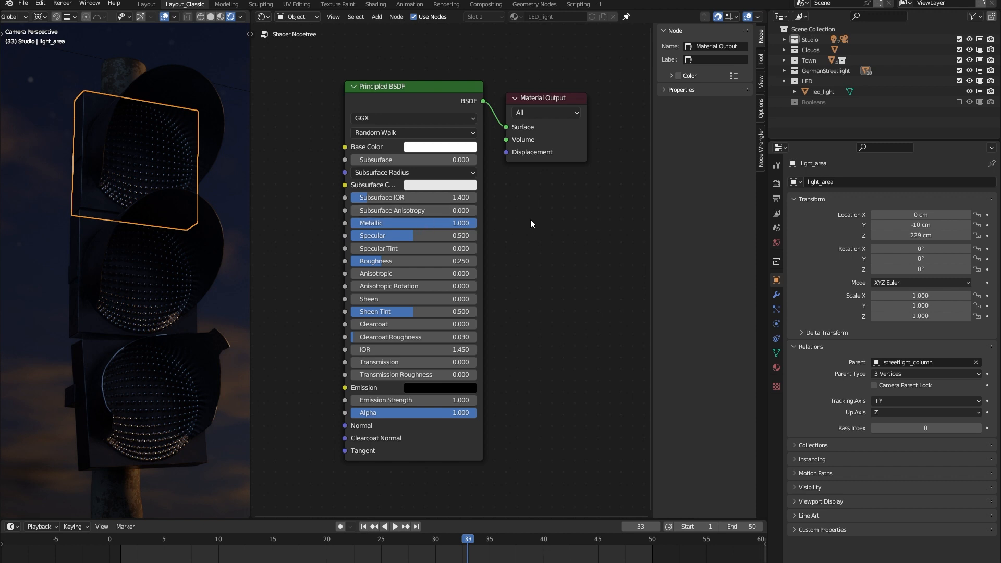
- Hide the unused sockets of the Principled BSDF node and move it lower than the Material Output node
{"action": "scroll", "coordinate": [527, 208], "scroll_direction": "down", "scroll_amount": 2}
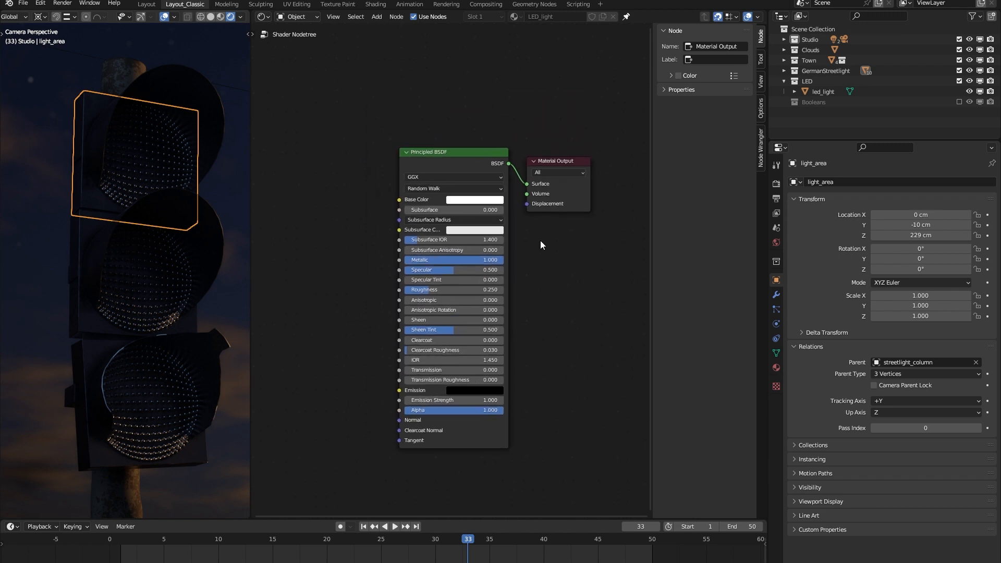
{"action": "scroll", "coordinate": [539, 245], "scroll_direction": "down", "scroll_amount": 1}
{"action": "left_click", "coordinate": [486, 161]}
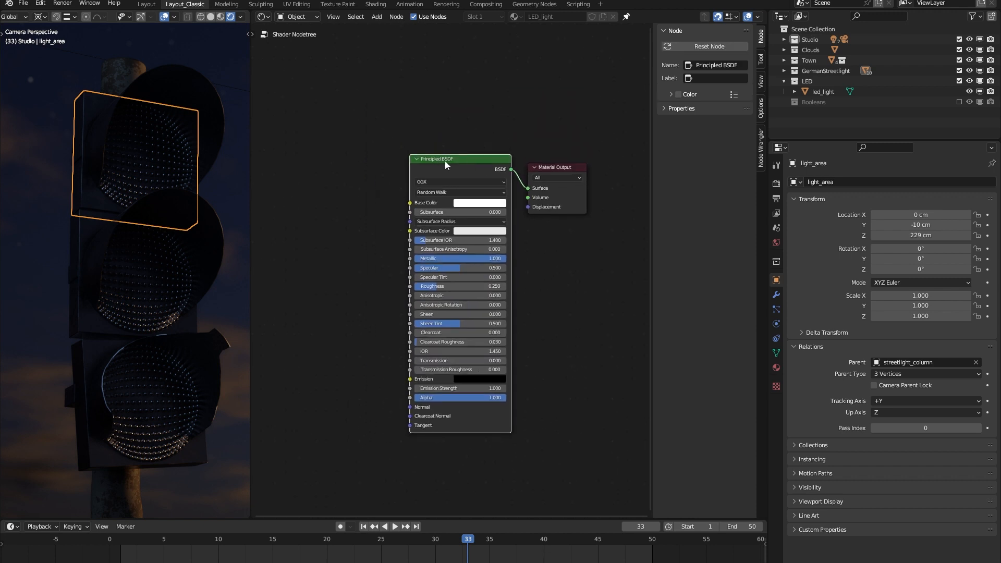
{"action": "scroll", "coordinate": [115, 182], "scroll_direction": "up", "scroll_amount": 6}
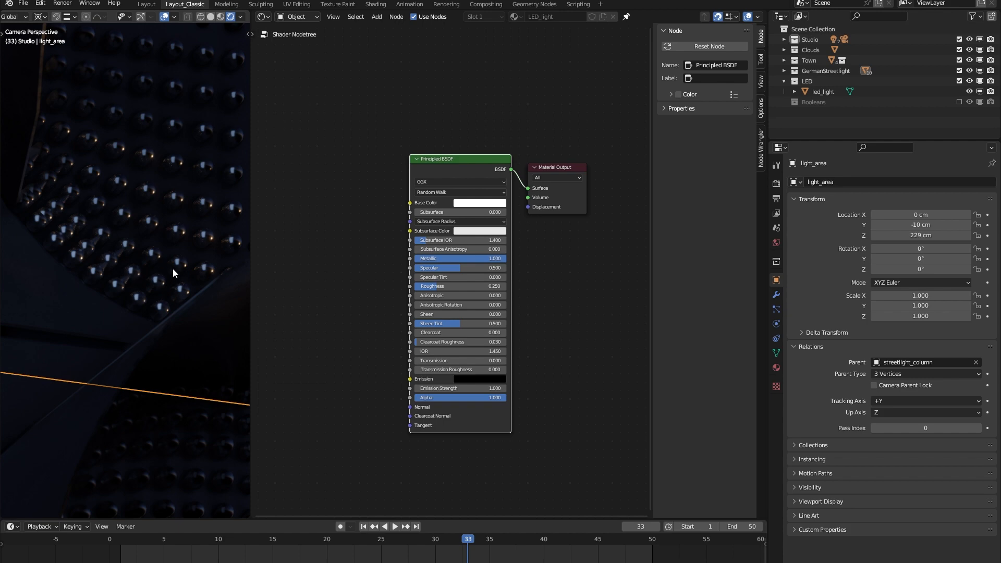
{"action": "scroll", "coordinate": [173, 267], "scroll_direction": "down", "scroll_amount": 5}
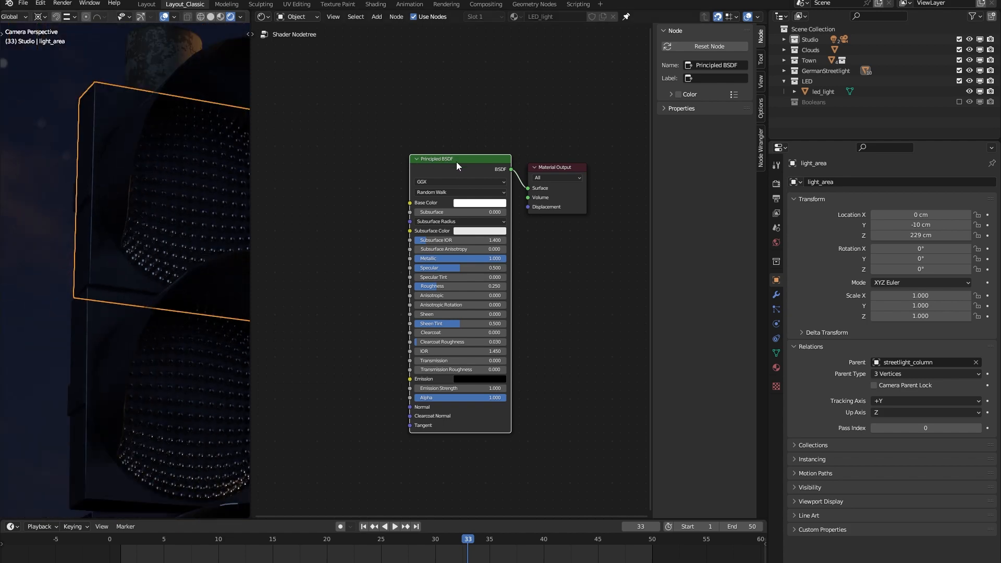
{"action": "key", "text": "ctrl+h"}
{"action": "left_click_drag", "start_coordinate": [456, 163], "coordinate": [458, 262]}
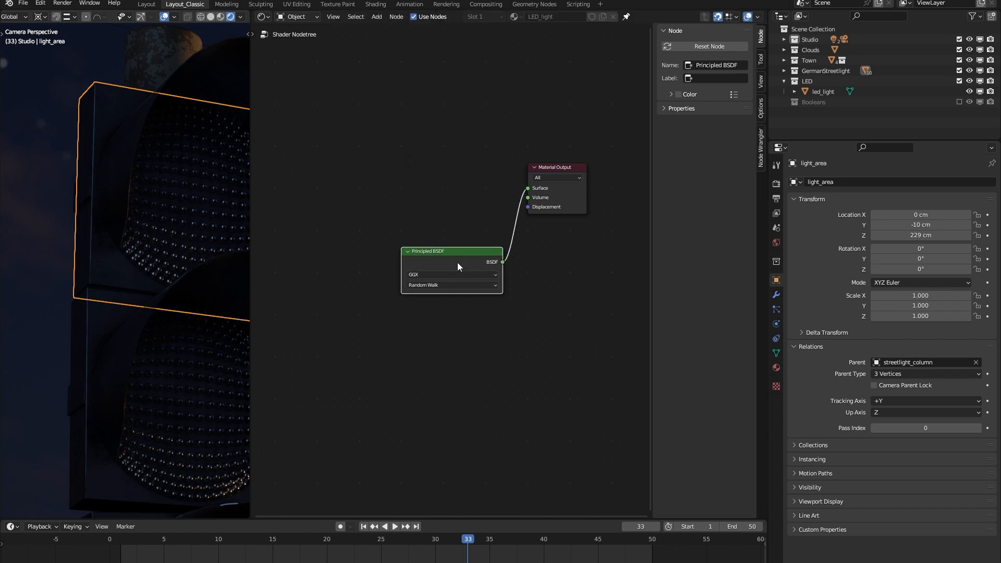
{"action": "scroll", "coordinate": [444, 267], "scroll_direction": "up", "scroll_amount": 1}
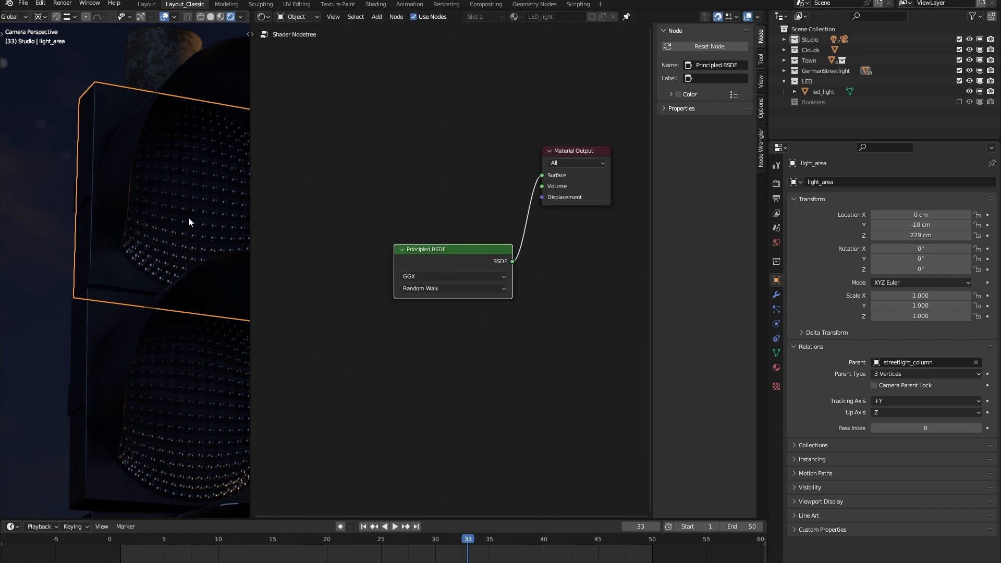
- Widen the shader editor slightly and reselect the upper light housing
{"action": "scroll", "coordinate": [129, 204], "scroll_direction": "down", "scroll_amount": 3}
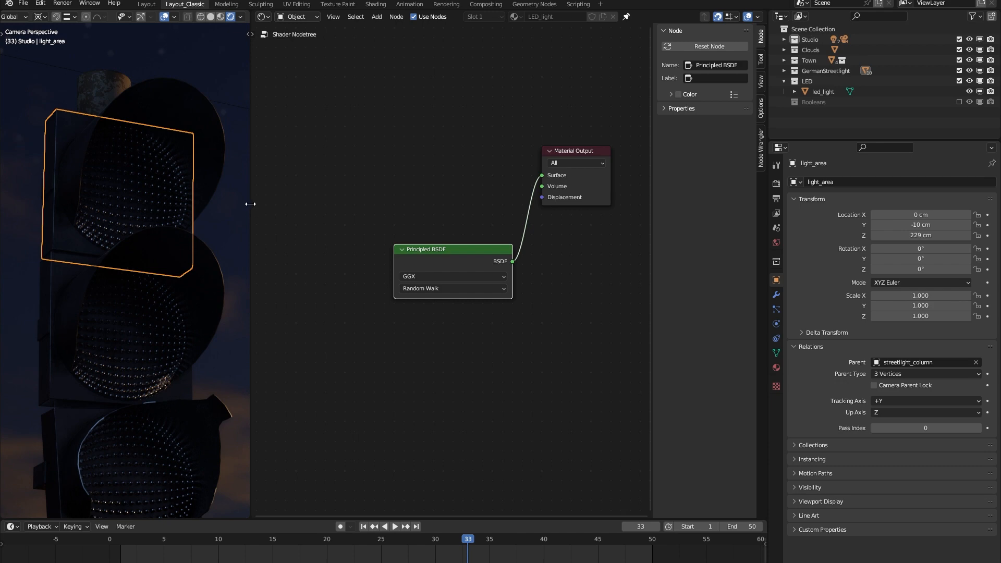
{"action": "left_click_drag", "start_coordinate": [250, 203], "coordinate": [242, 204]}
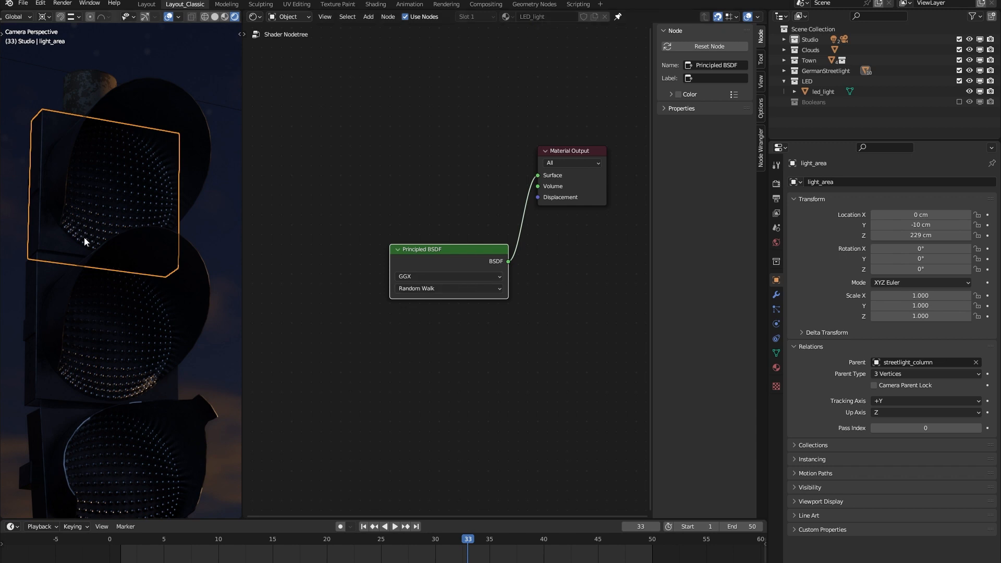
{"action": "scroll", "coordinate": [82, 225], "scroll_direction": "up", "scroll_amount": 2}
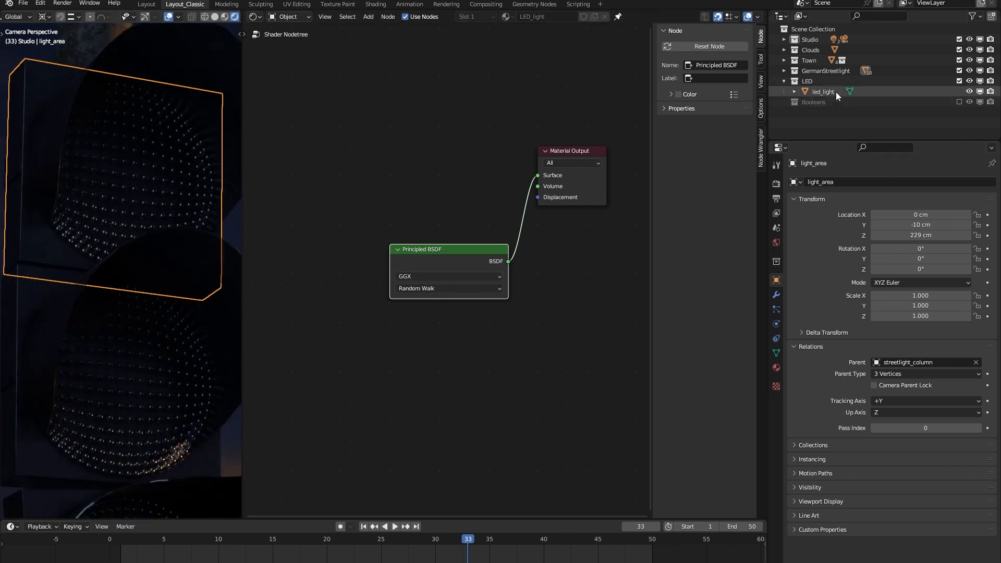
{"action": "left_click", "coordinate": [820, 92]}
{"action": "left_click", "coordinate": [53, 244]}
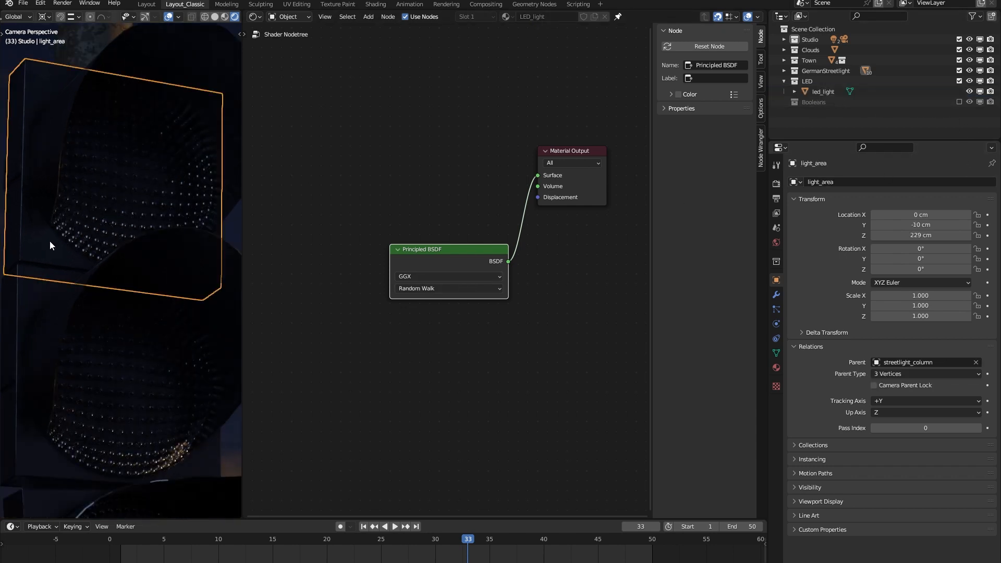
{"action": "scroll", "coordinate": [485, 241], "scroll_direction": "up", "scroll_amount": 1}
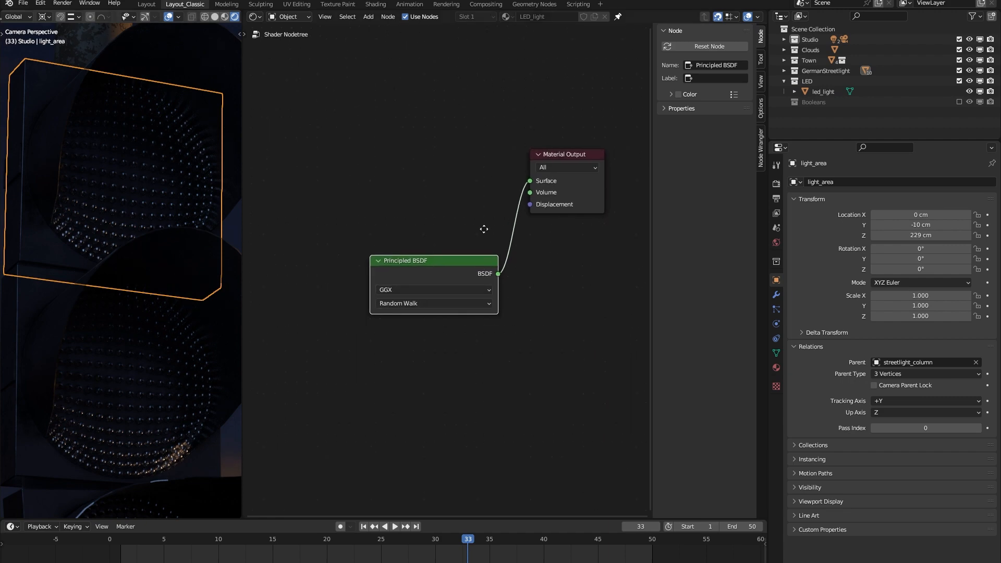
{"action": "scroll", "coordinate": [469, 248], "scroll_direction": "down", "scroll_amount": 1}
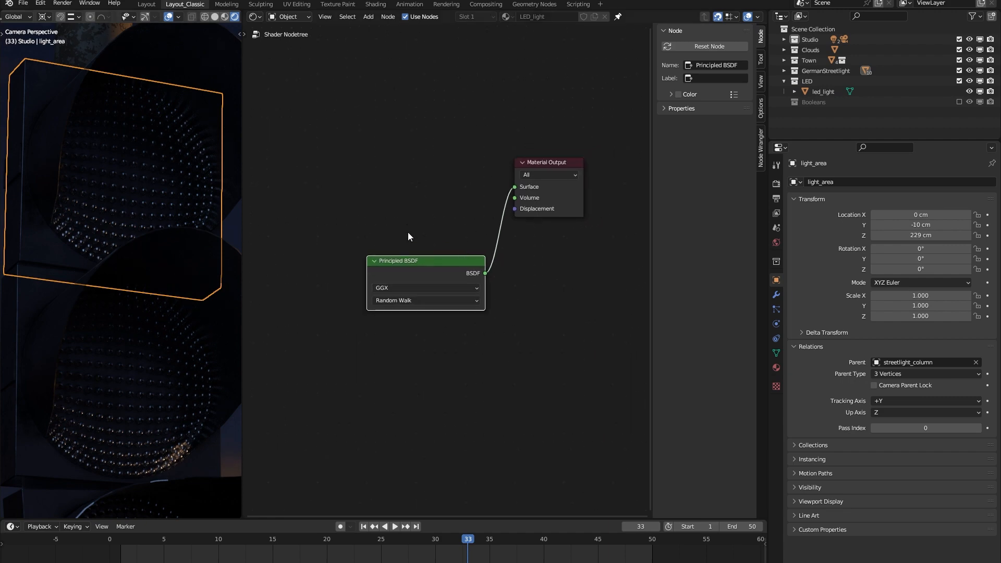
{"action": "middle_click_drag", "start_coordinate": [399, 211], "coordinate": [417, 237]}
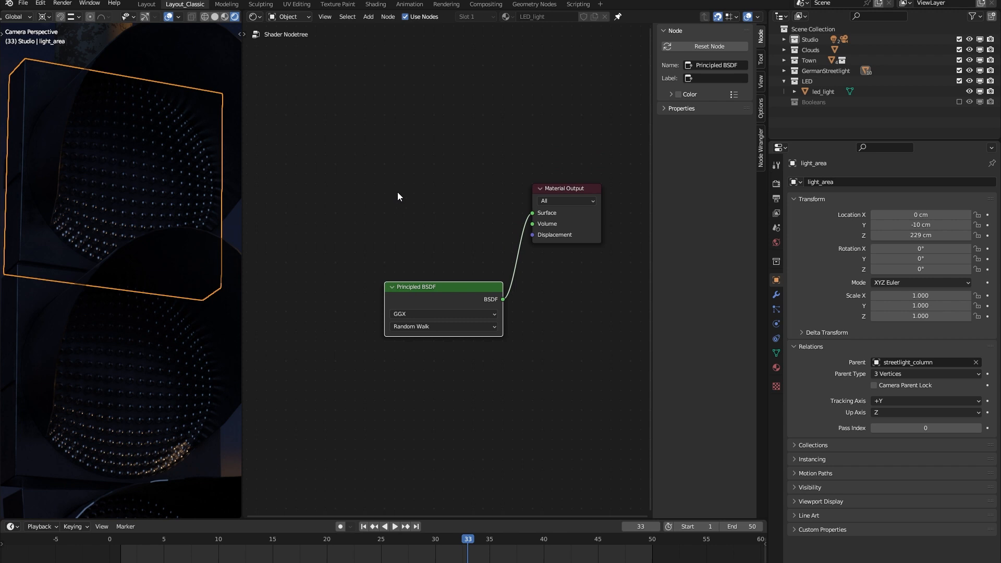
{"action": "key", "text": "shift+a"}
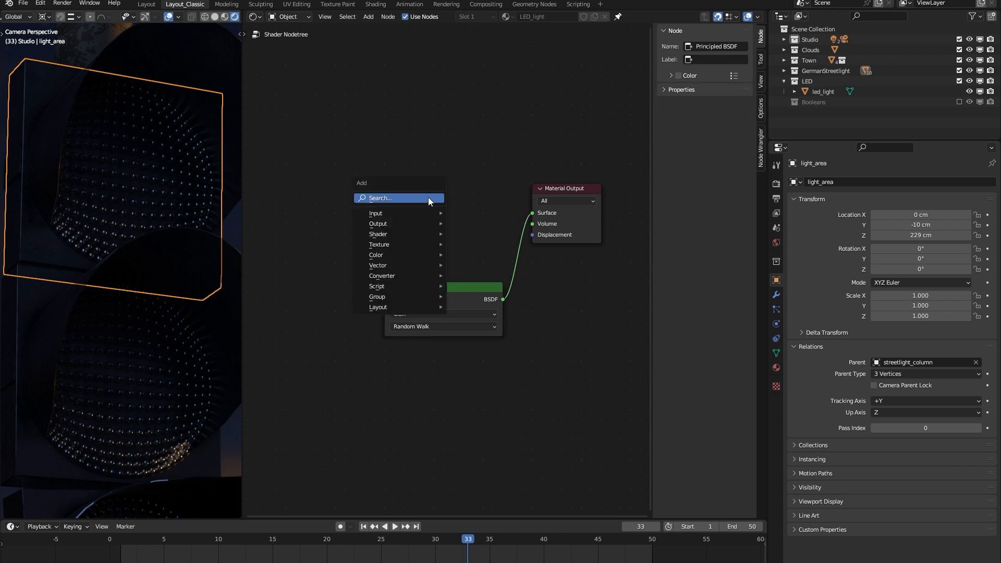
{"action": "left_click", "coordinate": [427, 197]}
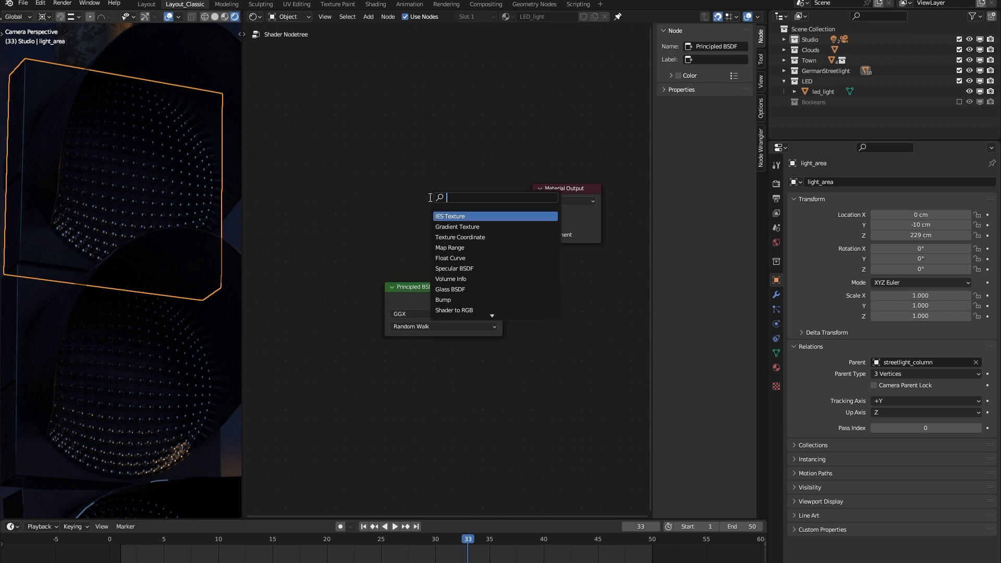
{"action": "type", "text": "fresnel"}
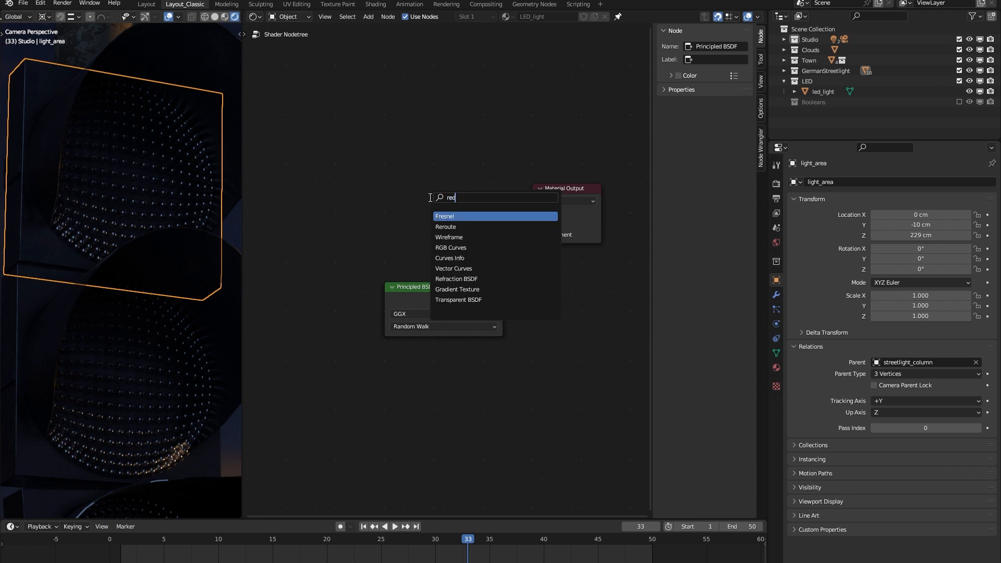
{"action": "key", "text": "Return"}
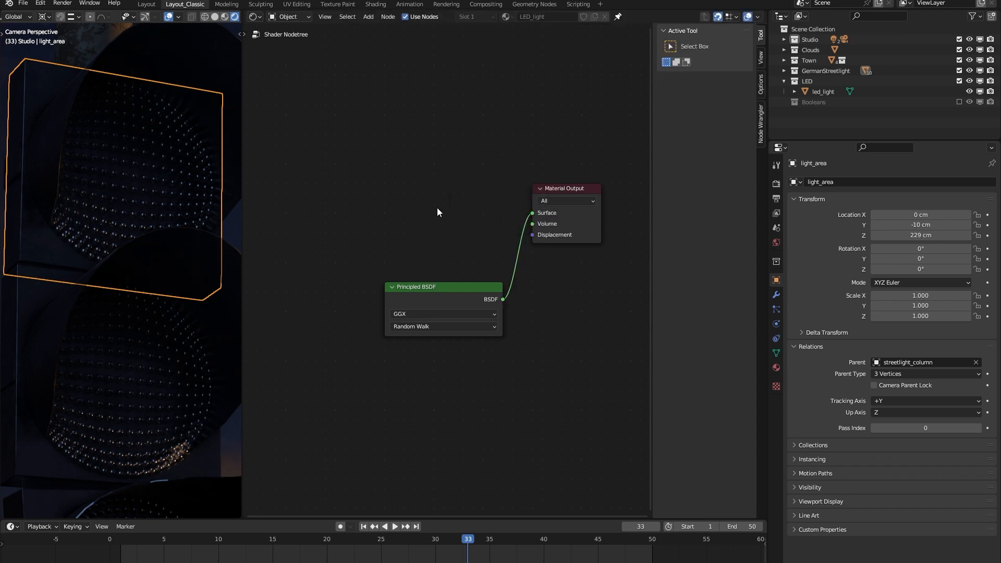
- Add an Emission node beside the Material Output and connect its Emission output to the Surface input
{"action": "key", "text": "shift+a"}
{"action": "type", "text": "e"}
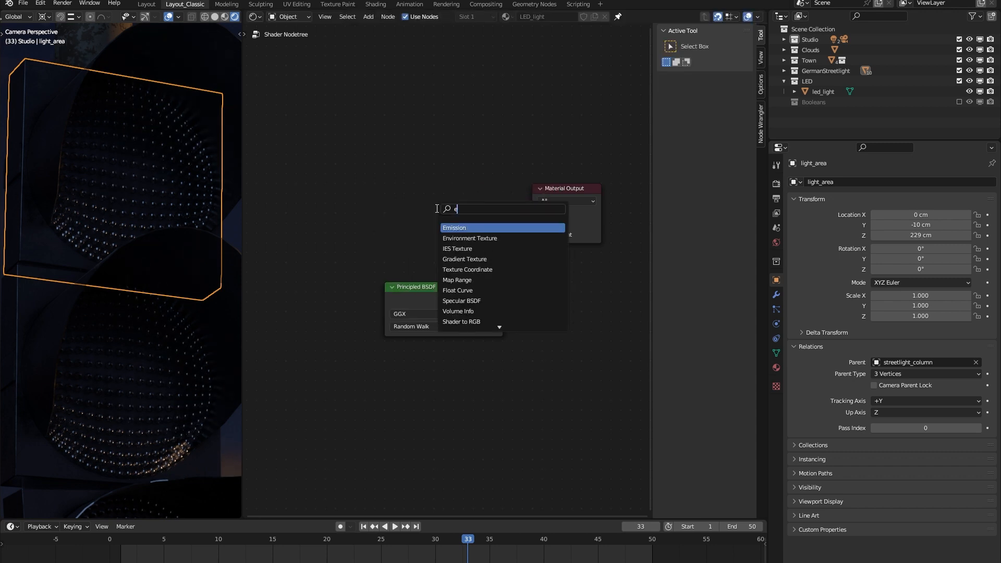
{"action": "type", "text": "miss"}
{"action": "key", "text": "Return"}
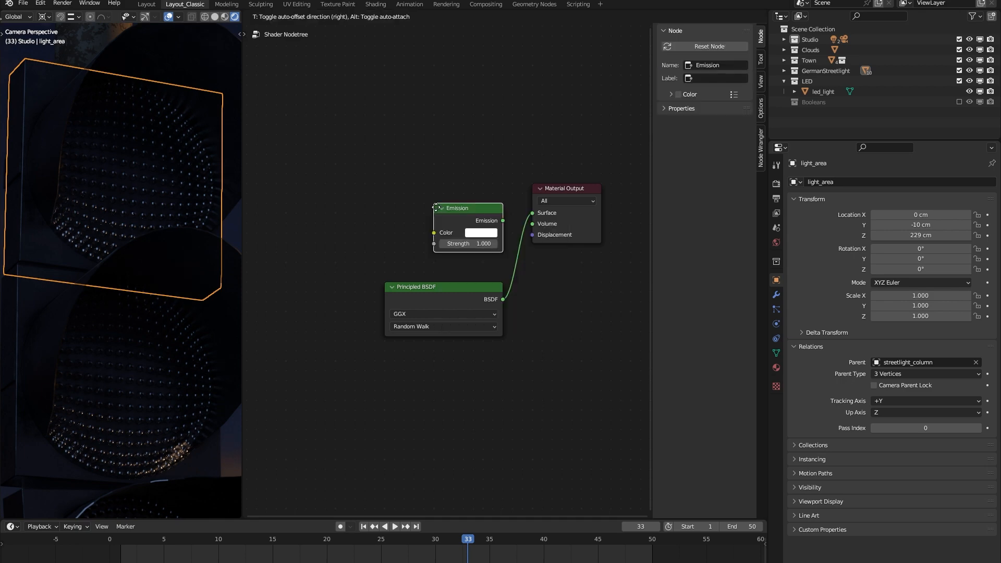
{"action": "left_click", "coordinate": [397, 188]}
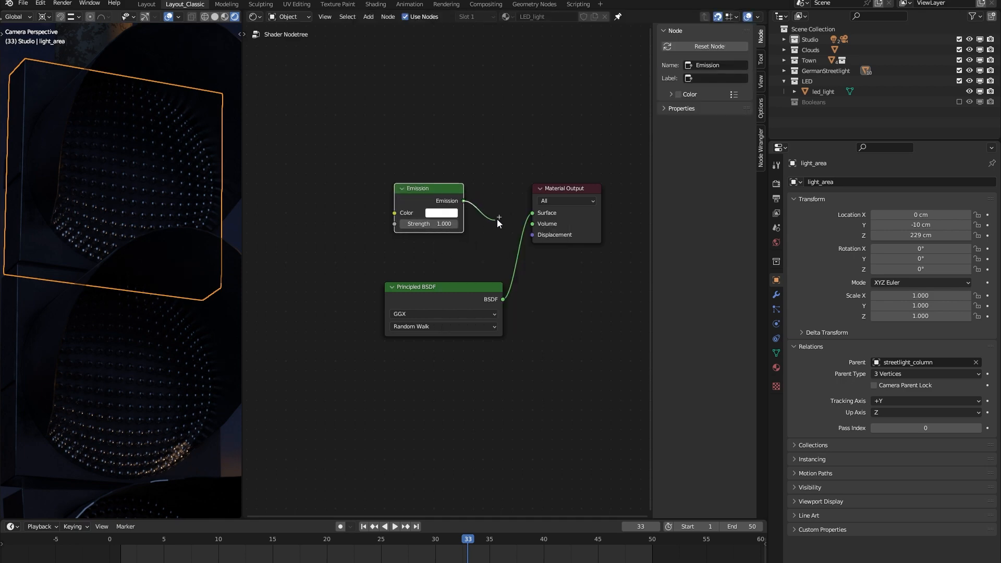
{"action": "left_click_drag", "start_coordinate": [496, 219], "coordinate": [532, 212]}
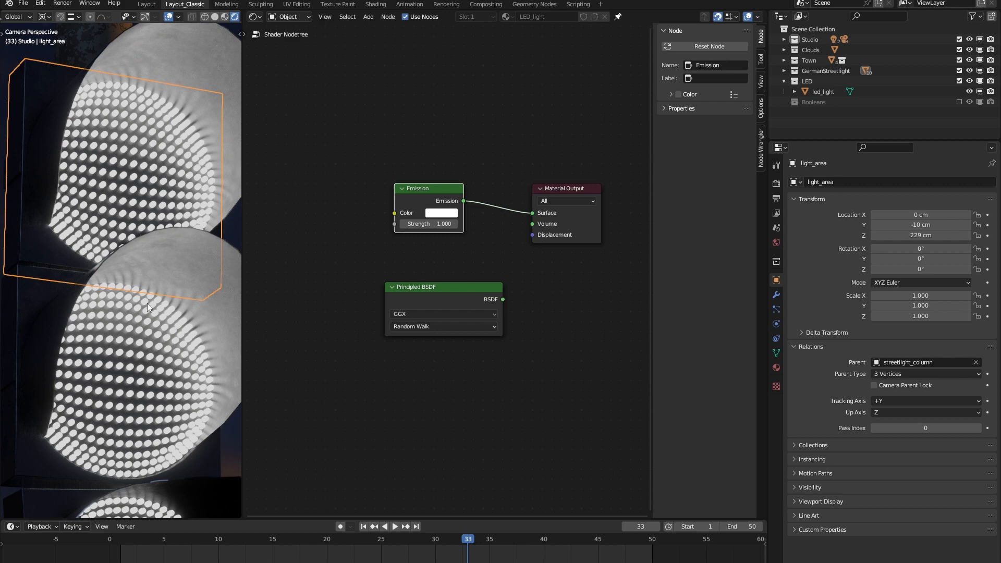
- Set the Emission node's color to pure red, removing the remaining green in RGB mode
{"action": "scroll", "coordinate": [147, 302], "scroll_direction": "down", "scroll_amount": 2}
{"action": "middle_click_drag", "start_coordinate": [147, 302], "coordinate": [142, 255], "text": "shift"}
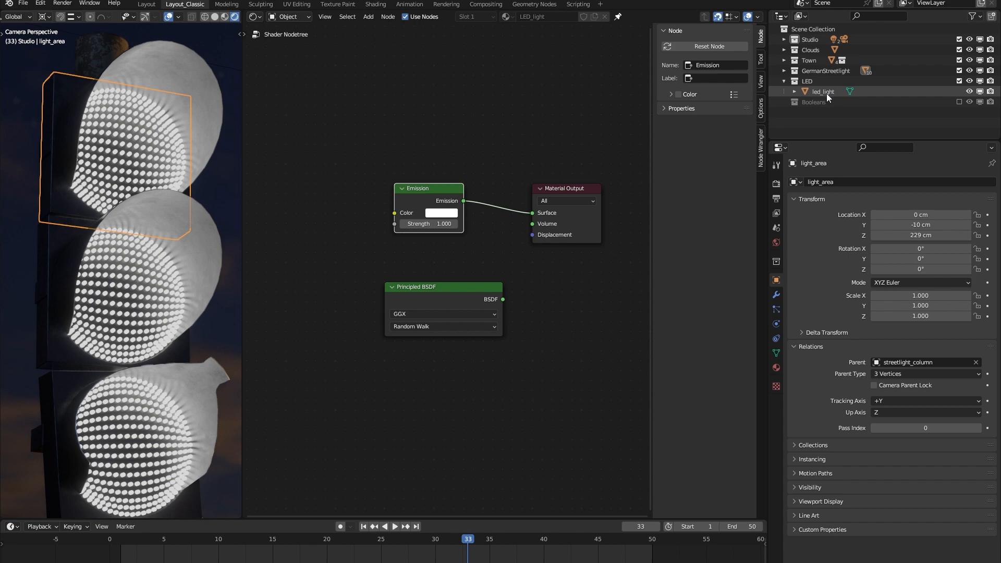
{"action": "scroll", "coordinate": [487, 212], "scroll_direction": "up", "scroll_amount": 1}
{"action": "left_click", "coordinate": [432, 214]}
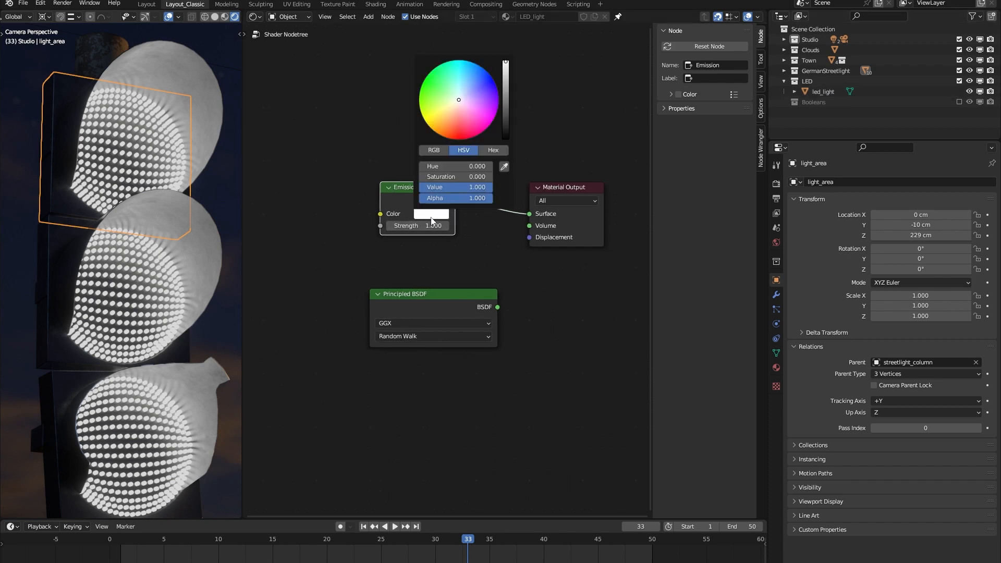
{"action": "left_click", "coordinate": [453, 128]}
{"action": "left_click_drag", "start_coordinate": [452, 129], "coordinate": [453, 139]}
{"action": "left_click", "coordinate": [436, 152]}
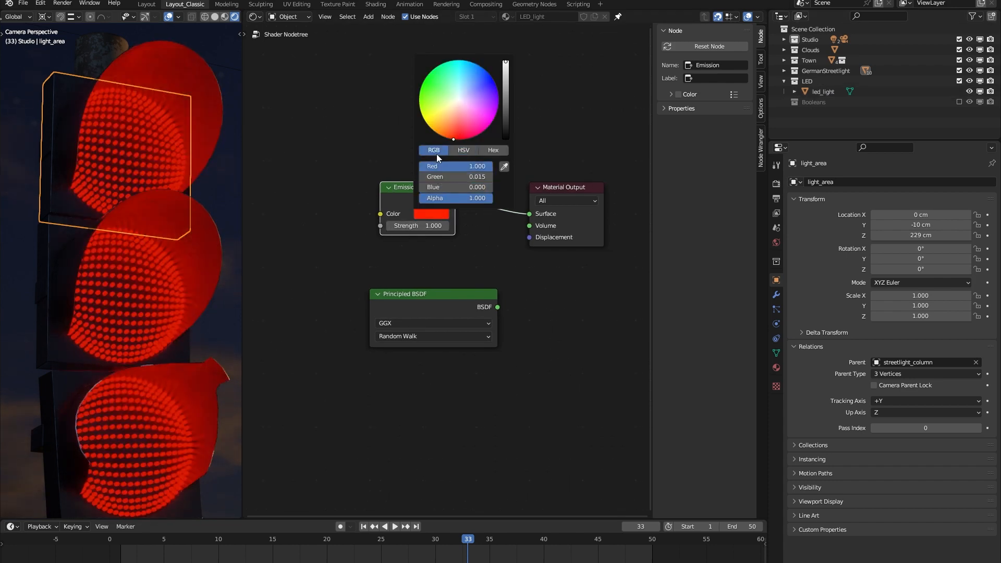
{"action": "mouse_move", "coordinate": [472, 177]}
{"action": "left_mouse_down"}
{"action": "mouse_move", "coordinate": [484, 176]}
{"action": "mouse_move", "coordinate": [469, 177]}
{"action": "left_mouse_up"}
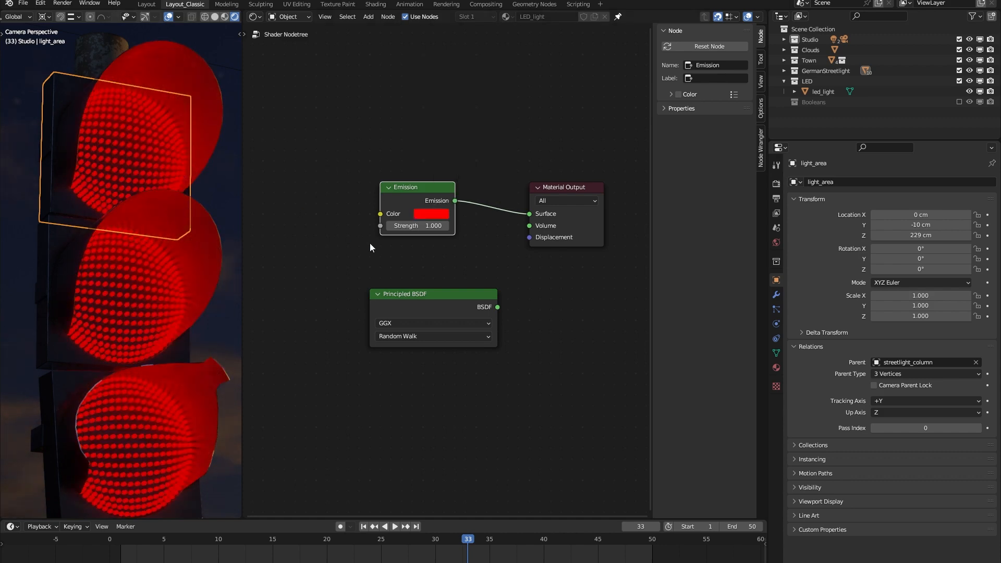
- Move the Principled BSDF node further down and place the Emission node lower, between it and the Material Output's height
{"action": "scroll", "coordinate": [462, 236], "scroll_direction": "down", "scroll_amount": 1}
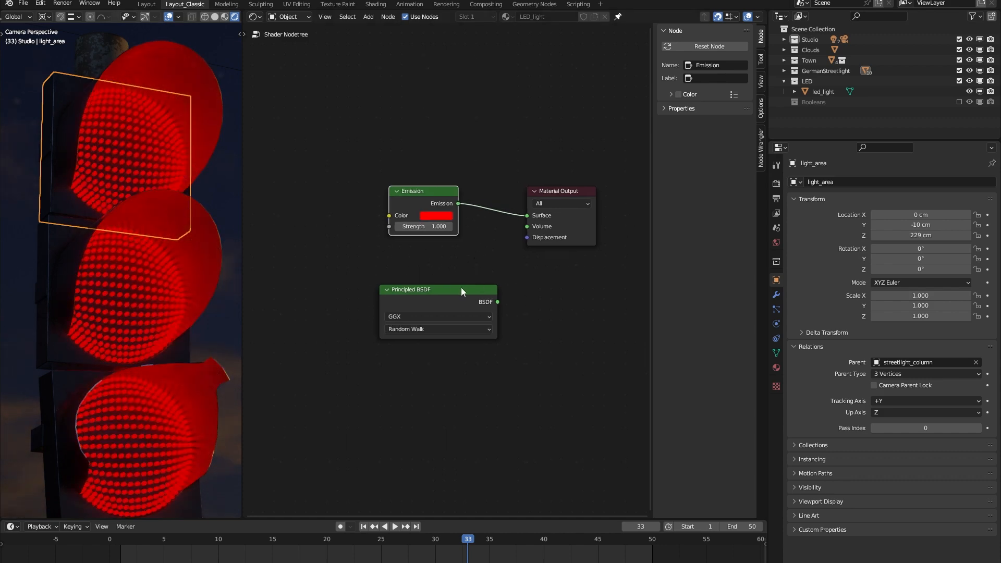
{"action": "left_click_drag", "start_coordinate": [458, 288], "coordinate": [427, 340]}
{"action": "left_click_drag", "start_coordinate": [434, 193], "coordinate": [458, 237]}
{"action": "left_click_drag", "start_coordinate": [450, 340], "coordinate": [479, 340]}
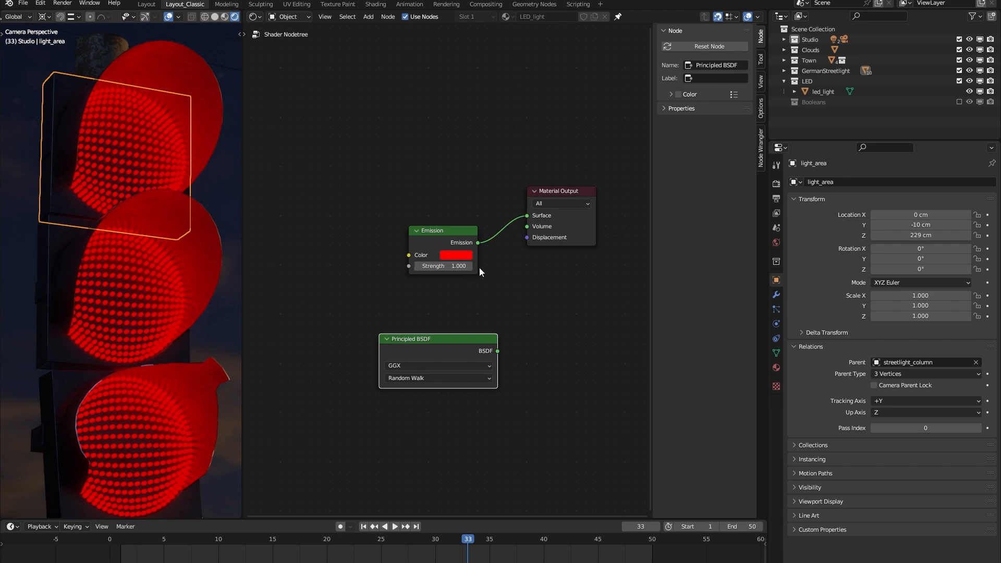
- Add a Math node above the Emission node
{"action": "middle_click_drag", "start_coordinate": [467, 238], "coordinate": [462, 253]}
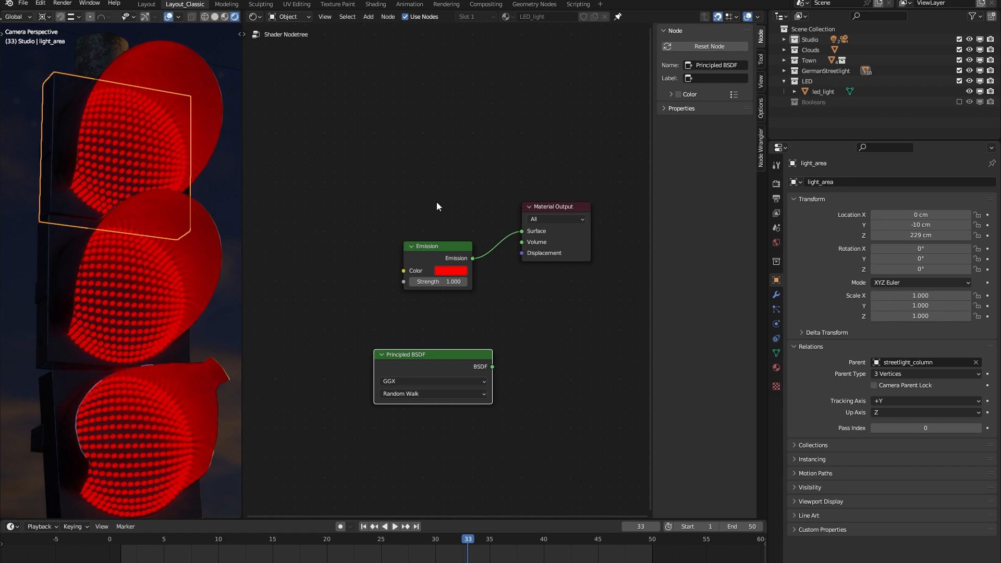
{"action": "key", "text": "shift+a"}
{"action": "left_click", "coordinate": [436, 187]}
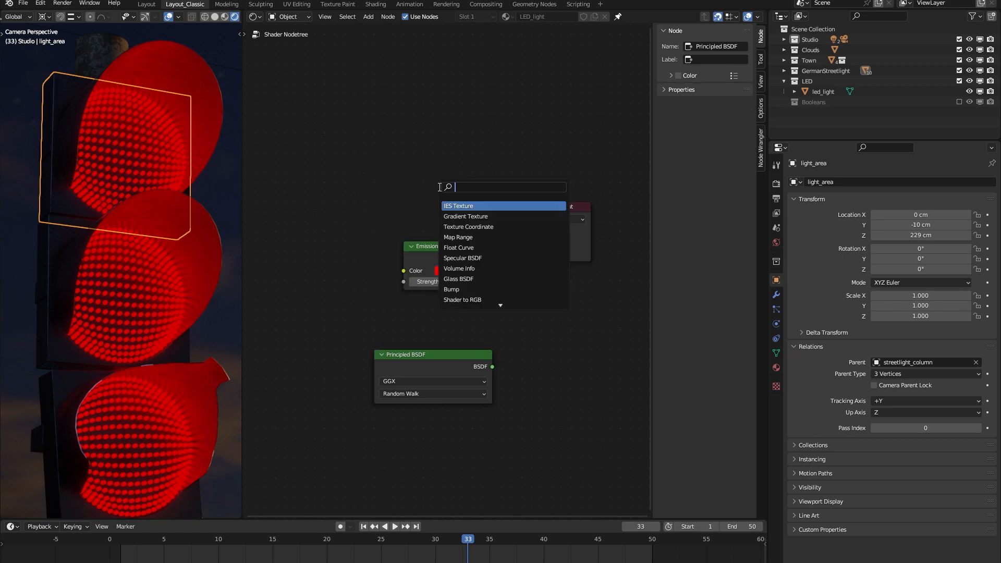
{"action": "type", "text": "compa"}
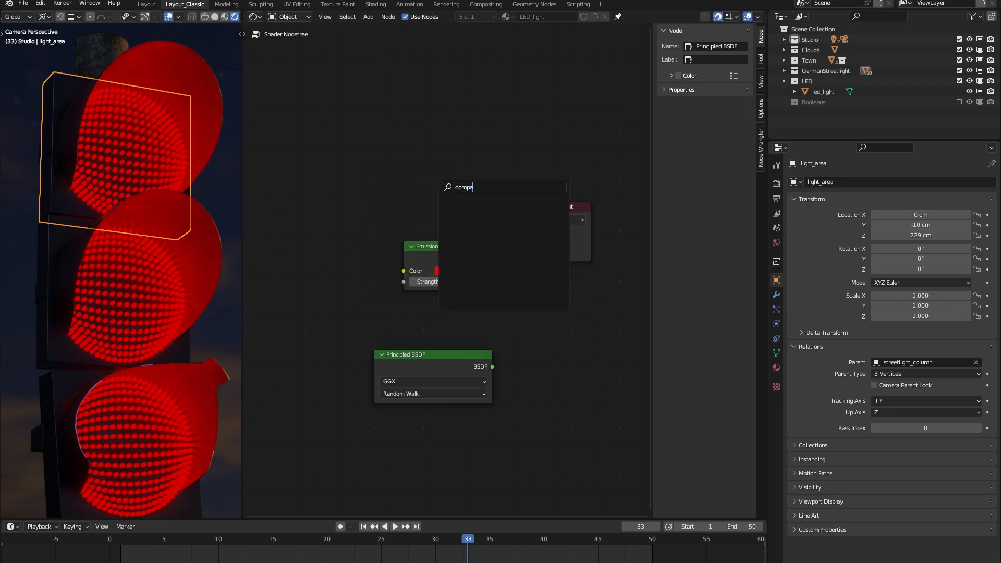
{"action": "key", "text": "BackSpace"}
{"action": "key", "text": "BackSpace"}
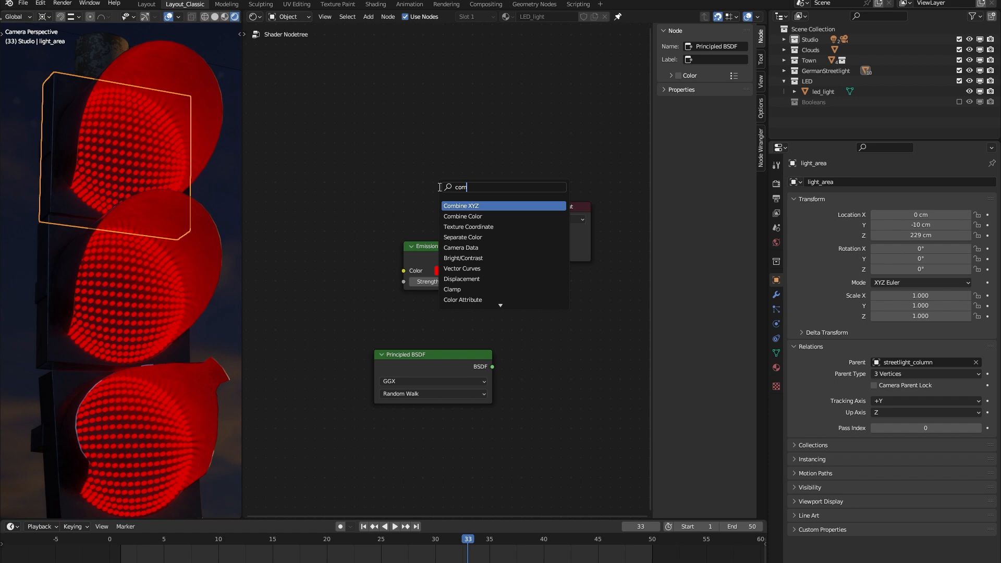
{"action": "key", "text": "BackSpace"}
{"action": "key", "text": "BackSpace"}
{"action": "key", "text": "BackSpace"}
{"action": "type", "text": "math"}
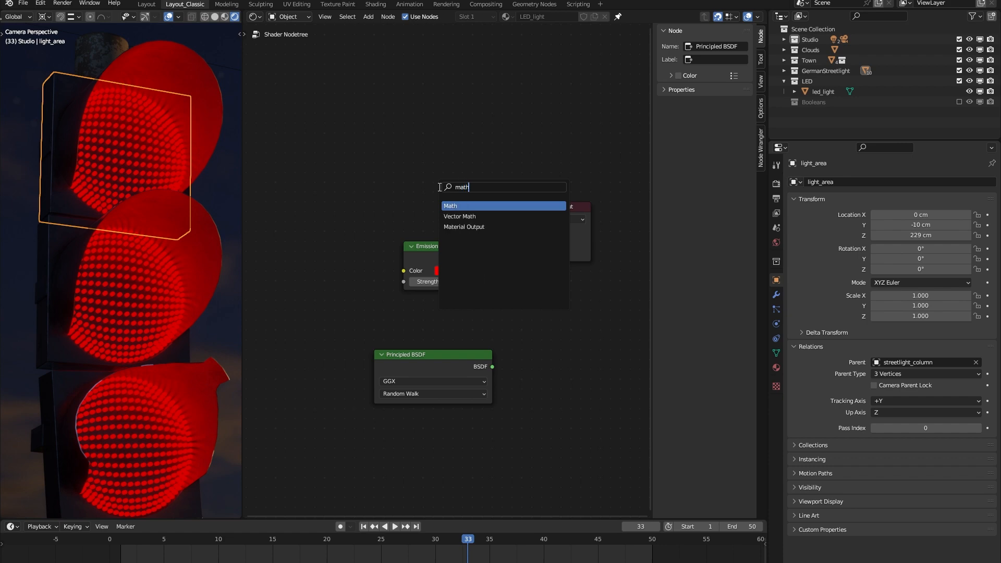
{"action": "key", "text": "Return"}
{"action": "left_click", "coordinate": [440, 168]}
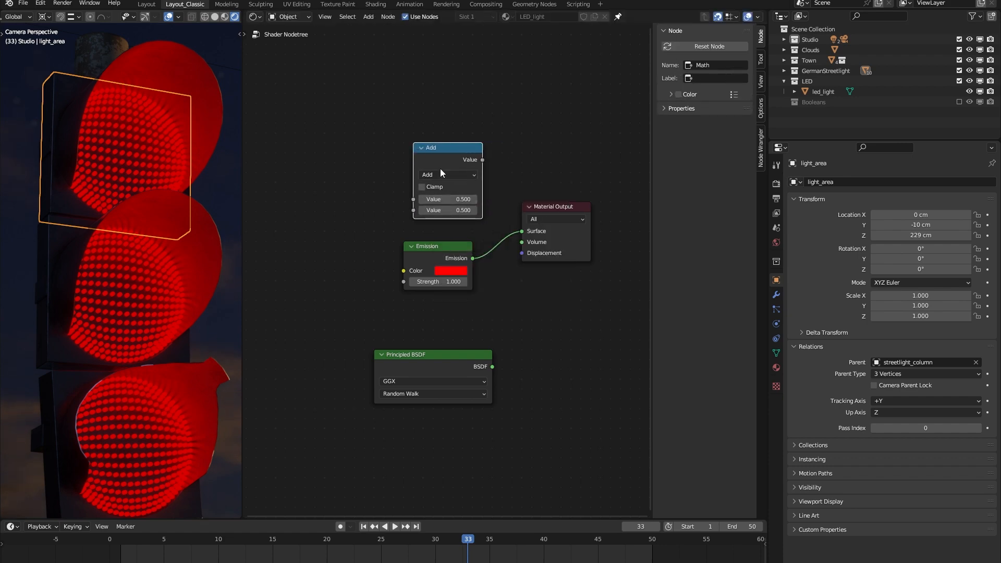
- Switch the Math node's operation to Compare and align the node directly above the Emission node
{"action": "left_click", "coordinate": [442, 175]}
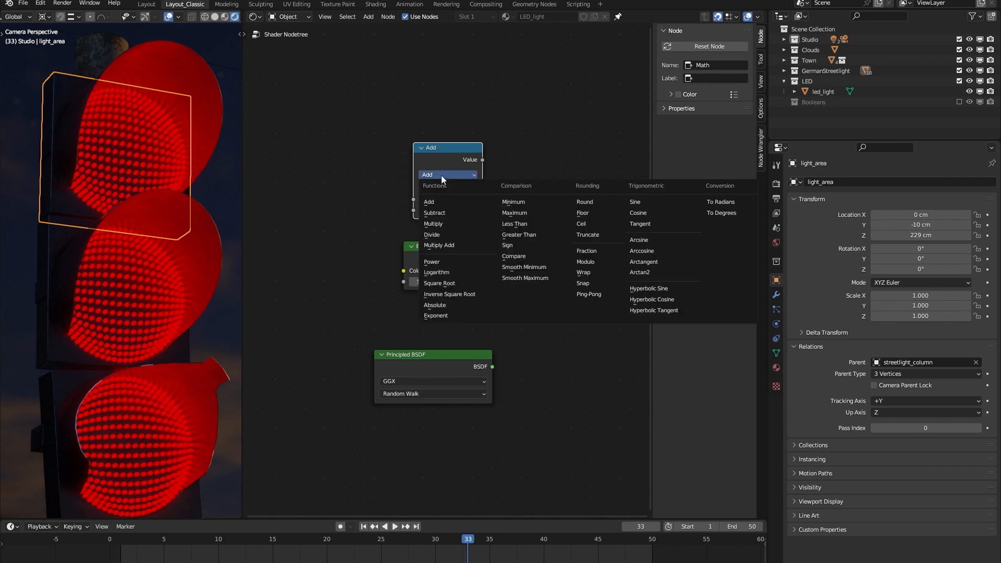
{"action": "left_click", "coordinate": [540, 258]}
{"action": "left_click_drag", "start_coordinate": [445, 146], "coordinate": [435, 146]}
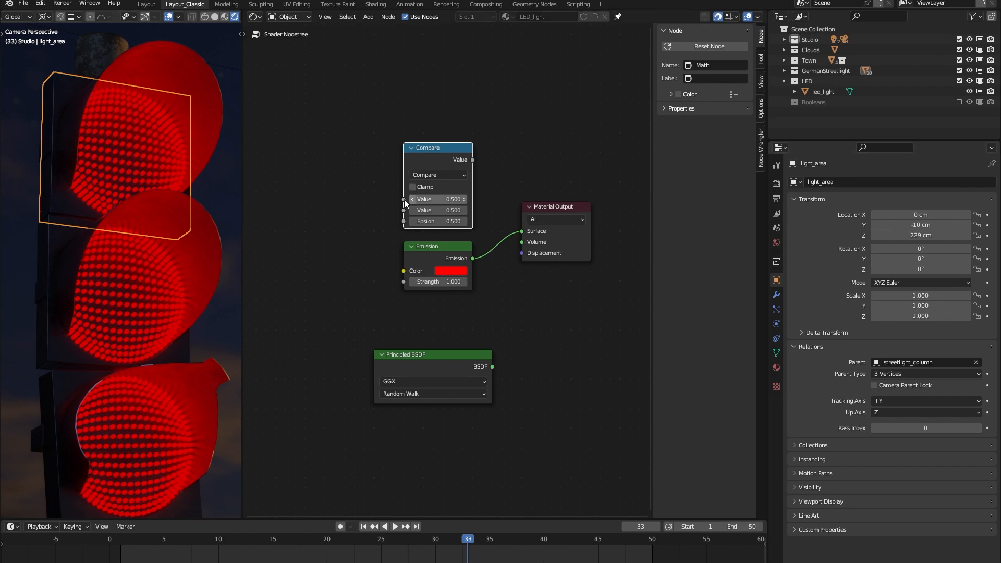
- Add an Object Info node to the left of the Compare node, leaving a gap between them
{"action": "middle_click_drag", "start_coordinate": [377, 187], "coordinate": [394, 188]}
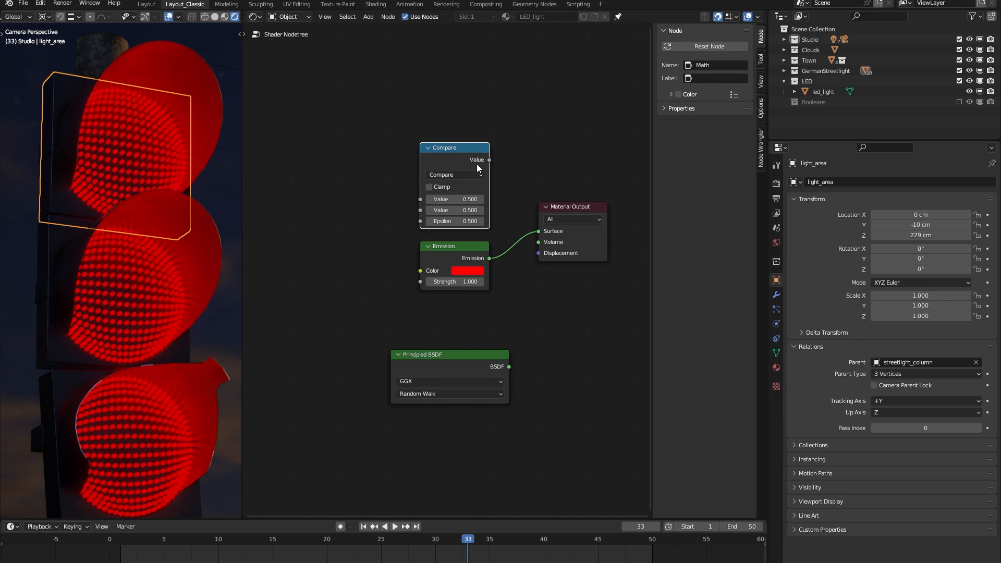
{"action": "left_click", "coordinate": [357, 192]}
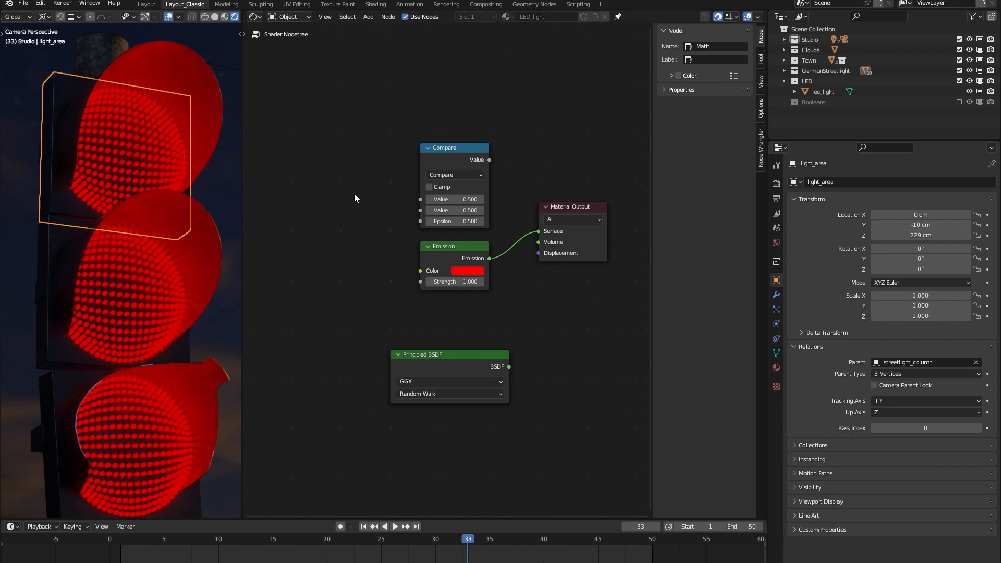
{"action": "key", "text": "shift+a"}
{"action": "left_click", "coordinate": [341, 193]}
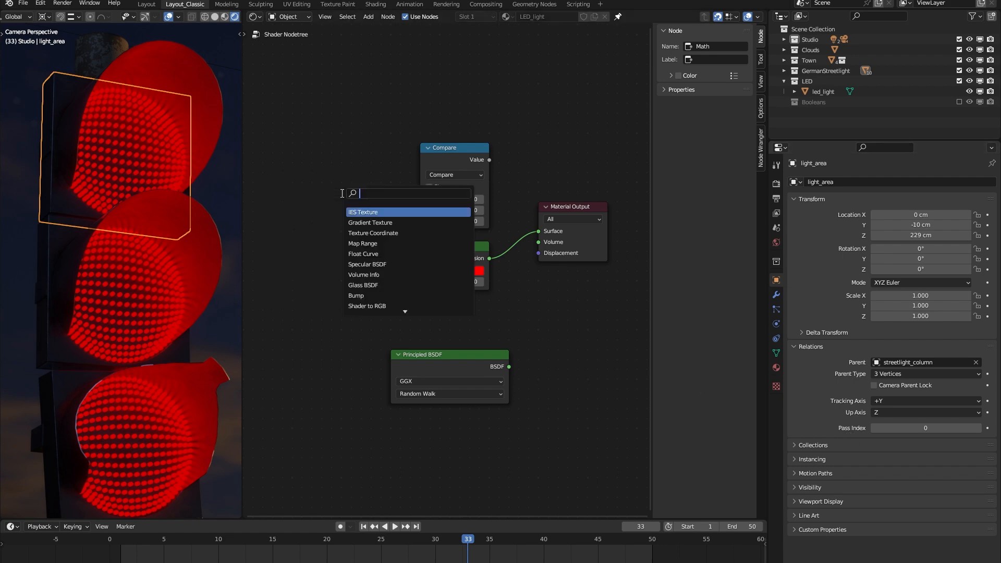
{"action": "type", "text": "object"}
{"action": "key", "text": "Return"}
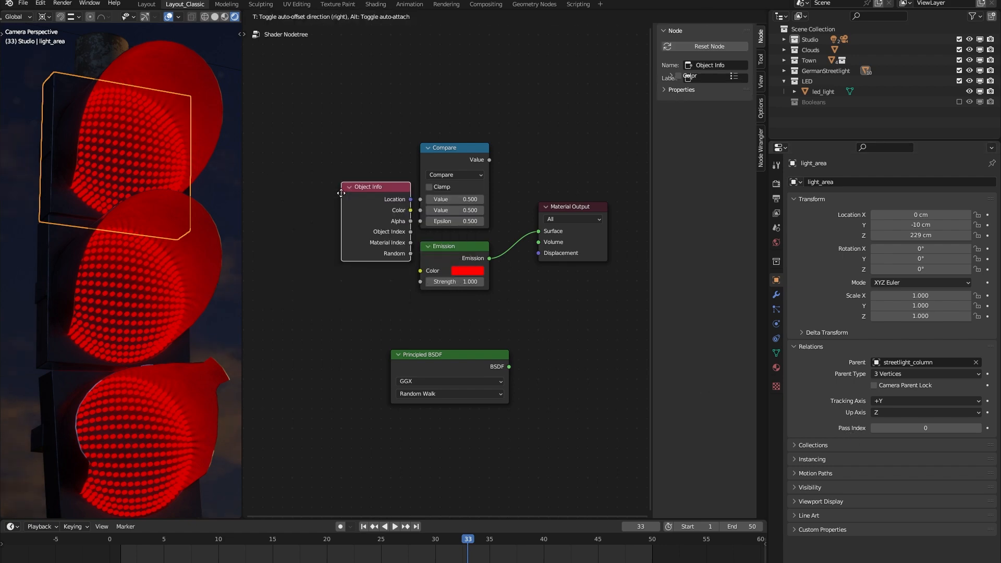
{"action": "left_click", "coordinate": [263, 155]}
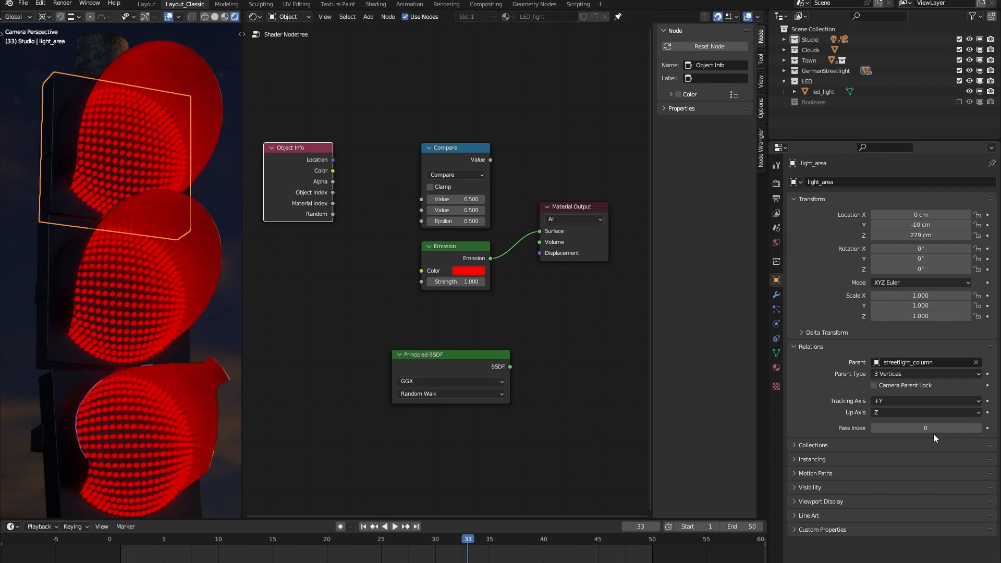
- Connect the Object Info's Object Index to the Emission Color and set the upper light housing's Pass Index to 1
{"action": "left_click", "coordinate": [978, 429]}
{"action": "left_click", "coordinate": [872, 428]}
{"action": "left_click_drag", "start_coordinate": [388, 224], "coordinate": [421, 271]}
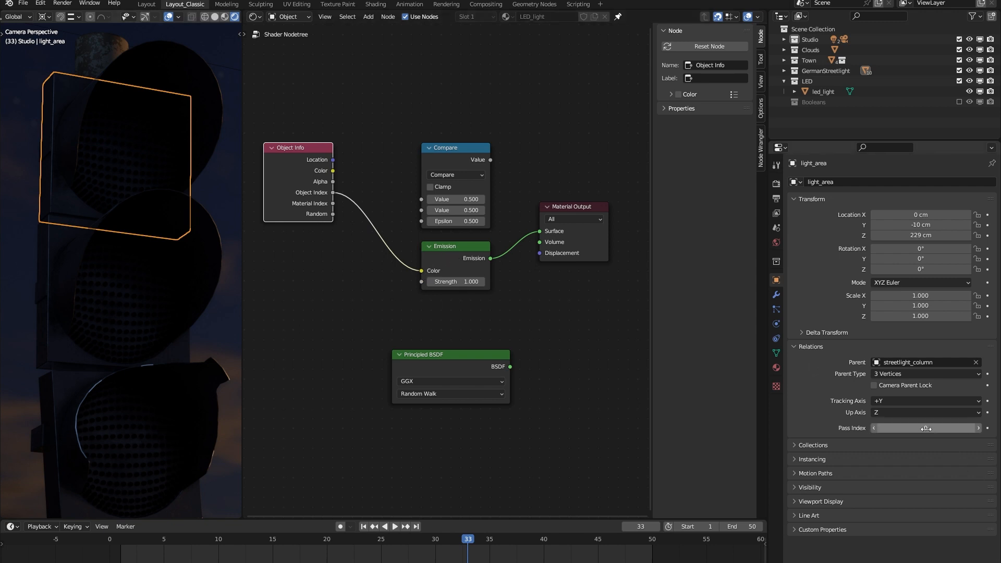
{"action": "left_click", "coordinate": [976, 428]}
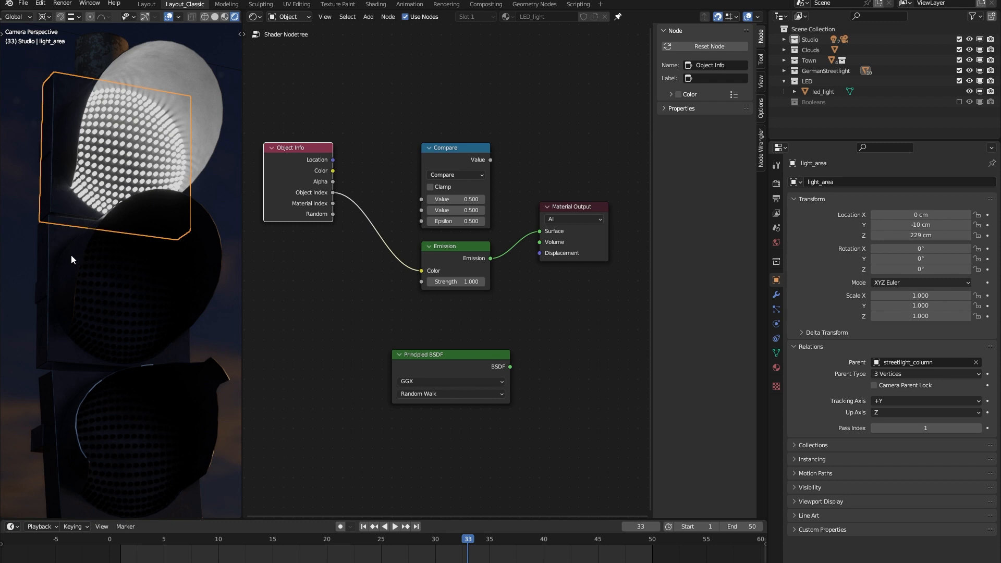
- Check the Pass Index of the middle and upper light housings, and cut the link from Object Index to the Emission Color
{"action": "left_click", "coordinate": [48, 263]}
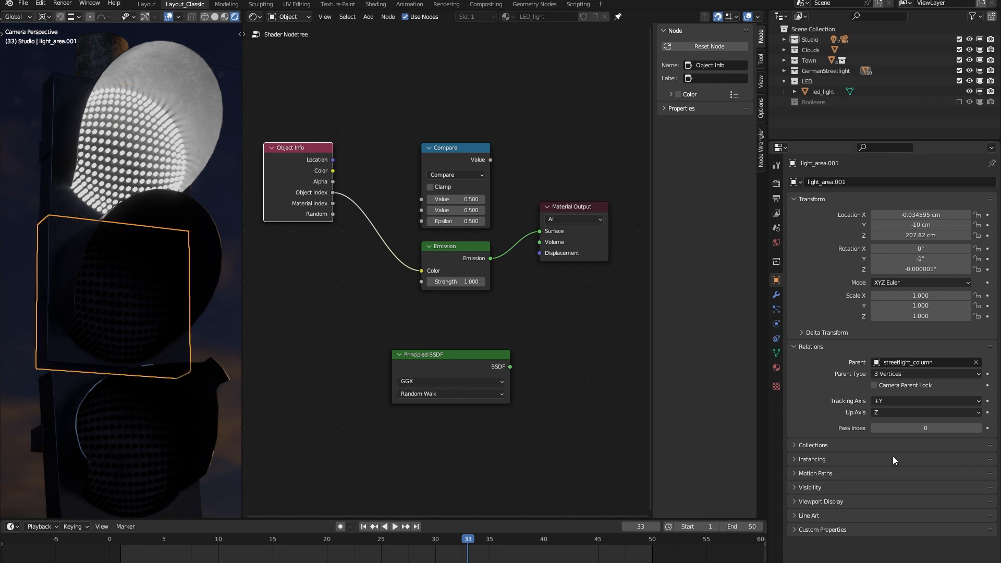
{"action": "left_click", "coordinate": [83, 179]}
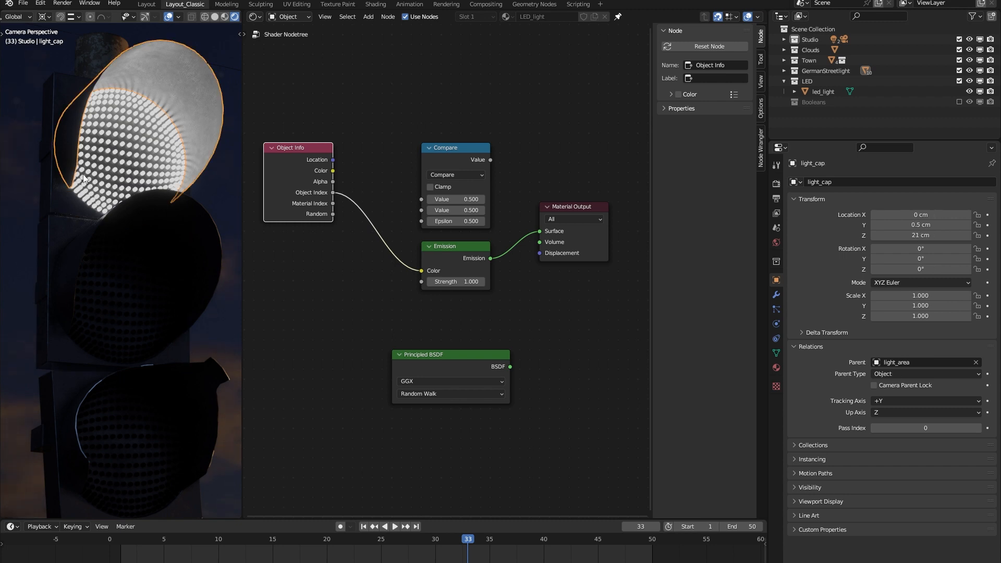
{"action": "left_click", "coordinate": [58, 96]}
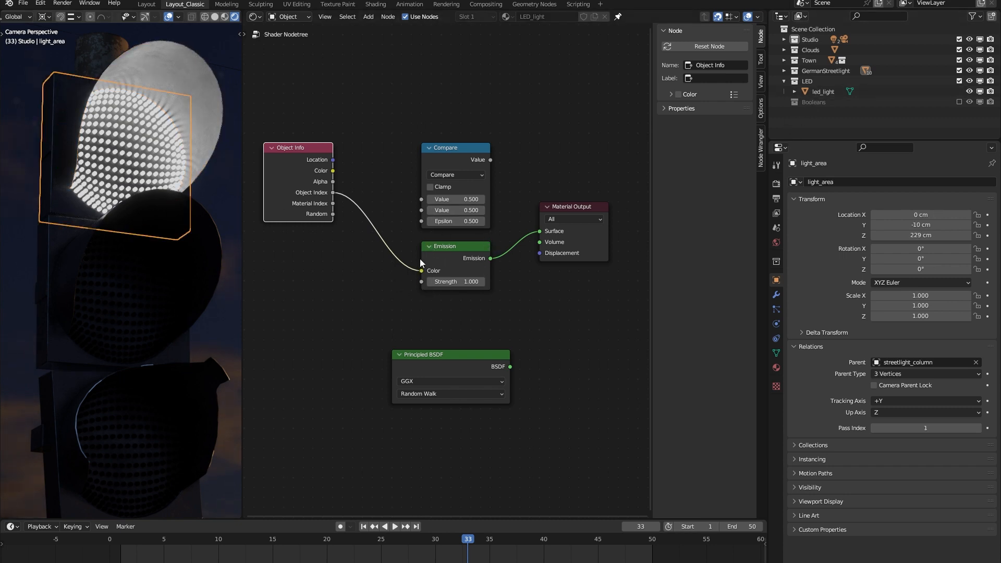
{"action": "right_click_drag", "start_coordinate": [392, 250], "coordinate": [388, 239], "text": "ctrl"}
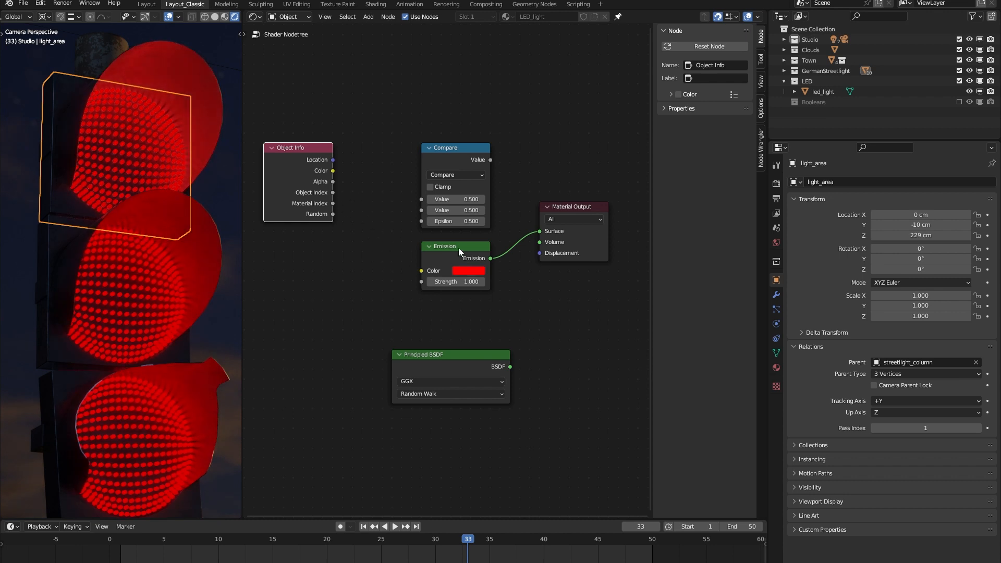
- Set the Compare node's second Value to 1 and connect Object Info's Object Index to its first Value
{"action": "left_click", "coordinate": [453, 211]}
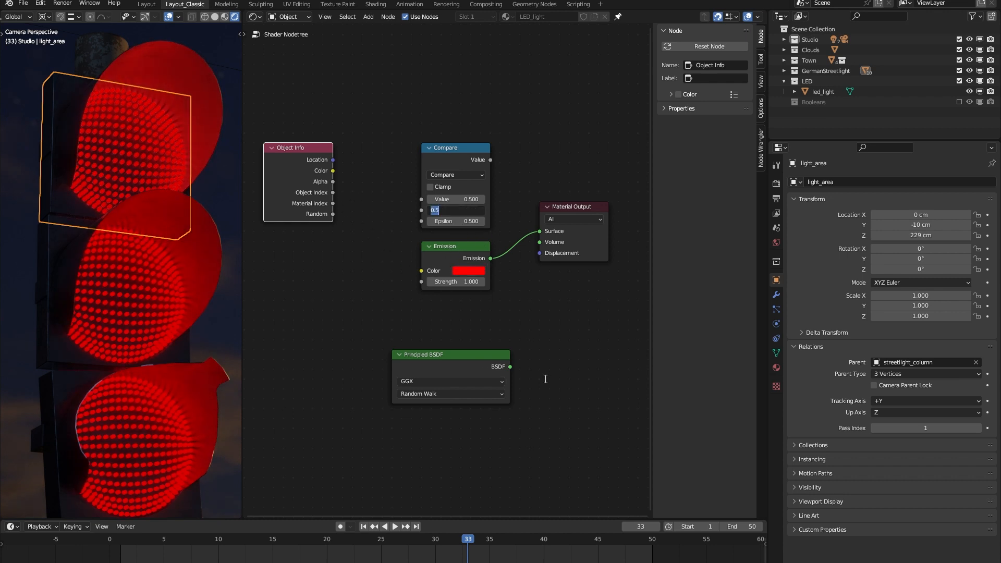
{"action": "type", "text": "1"}
{"action": "key", "text": "Return"}
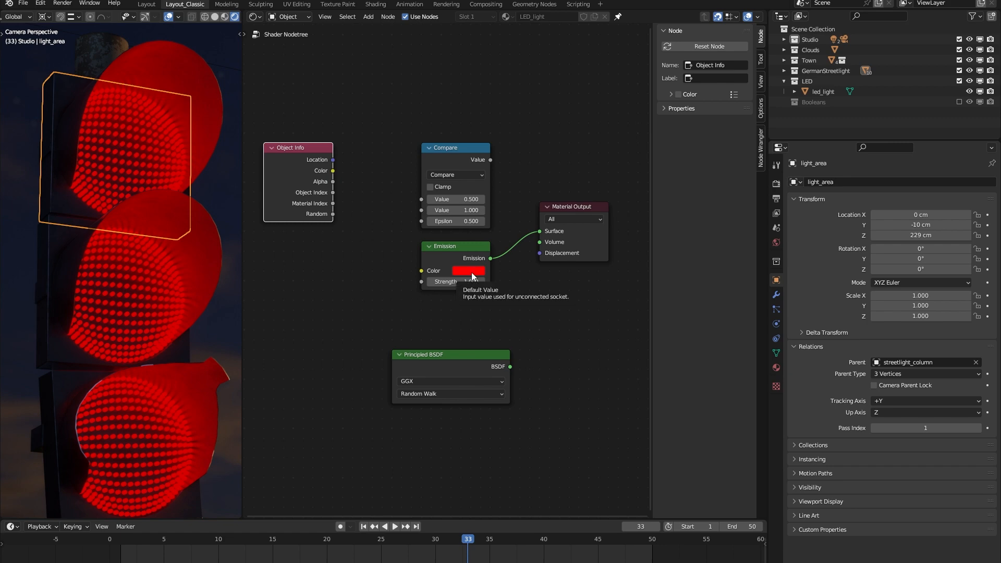
{"action": "left_click_drag", "start_coordinate": [335, 192], "coordinate": [421, 199]}
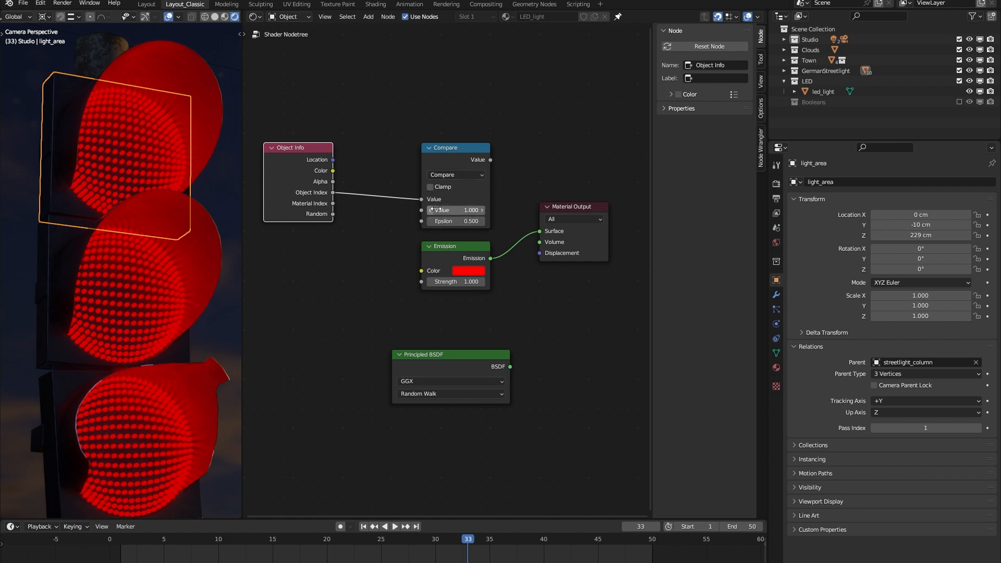
{"action": "left_click", "coordinate": [402, 175]}
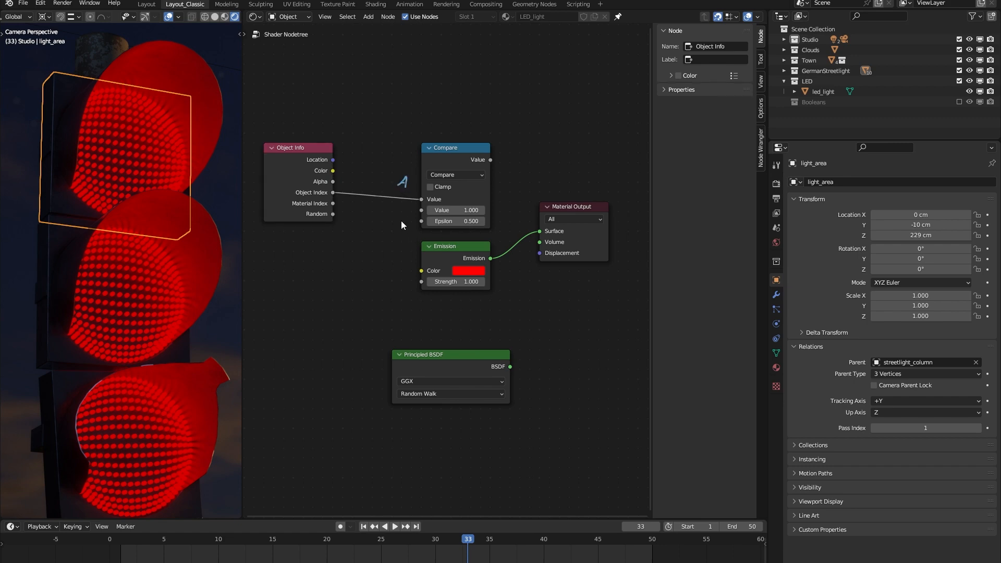
{"action": "mouse_move", "coordinate": [391, 200]}
{"action": "left_mouse_down"}
{"action": "mouse_move", "coordinate": [374, 223]}
{"action": "mouse_move", "coordinate": [410, 206]}
{"action": "left_mouse_up"}
{"action": "left_click_drag", "start_coordinate": [500, 184], "coordinate": [513, 184]}
{"action": "mouse_move", "coordinate": [527, 191]}
{"action": "left_mouse_down"}
{"action": "mouse_move", "coordinate": [537, 179]}
{"action": "mouse_move", "coordinate": [545, 191]}
{"action": "mouse_move", "coordinate": [402, 224]}
{"action": "mouse_move", "coordinate": [417, 201]}
{"action": "left_mouse_up"}
{"action": "left_click_drag", "start_coordinate": [510, 151], "coordinate": [510, 161]}
- Add a Mix node above the Material Output with data type Color, and move the Compare node up beside it
{"action": "key", "text": "shift+a"}
{"action": "left_click", "coordinate": [531, 141]}
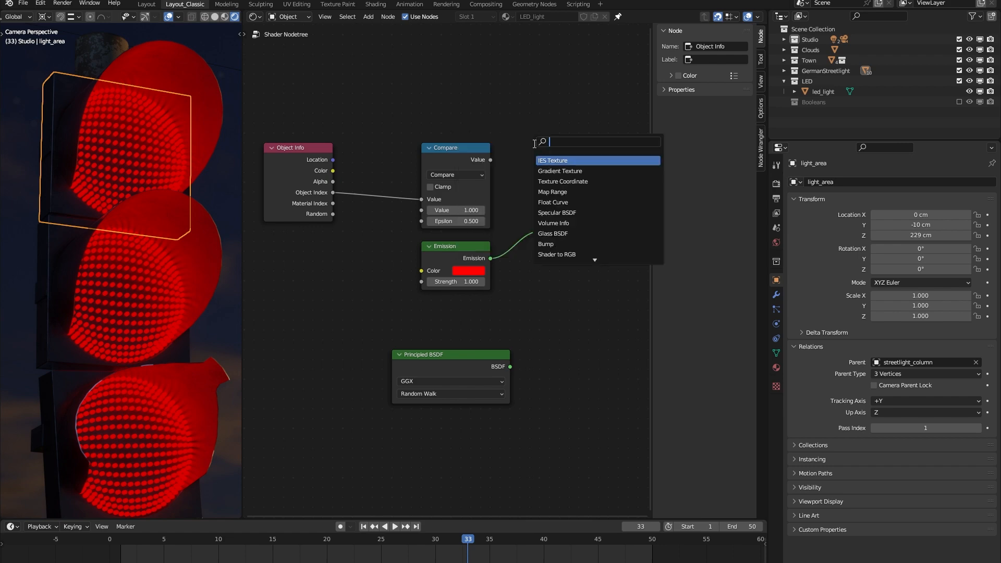
{"action": "type", "text": "mix"}
{"action": "key", "text": "Return"}
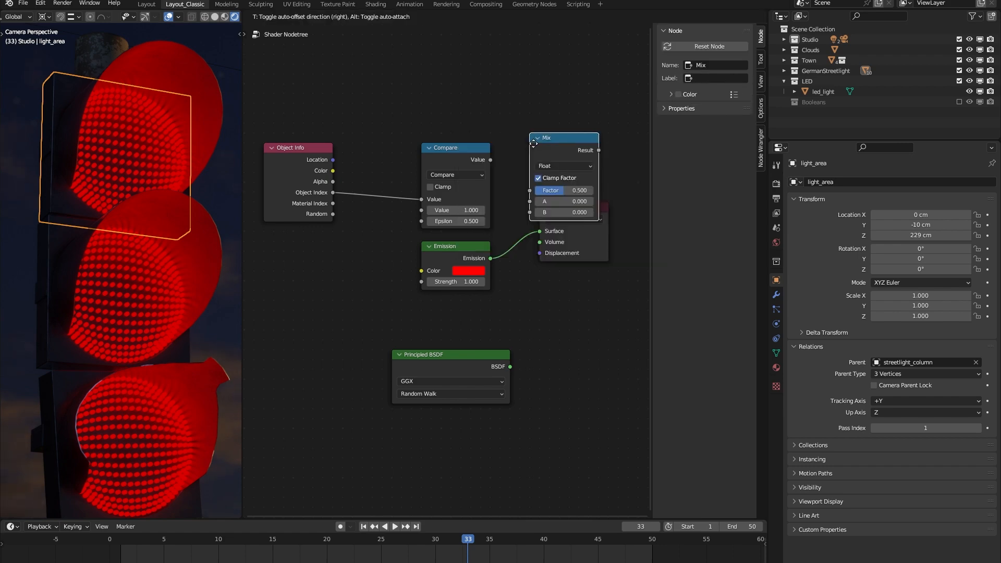
{"action": "left_click", "coordinate": [501, 71]}
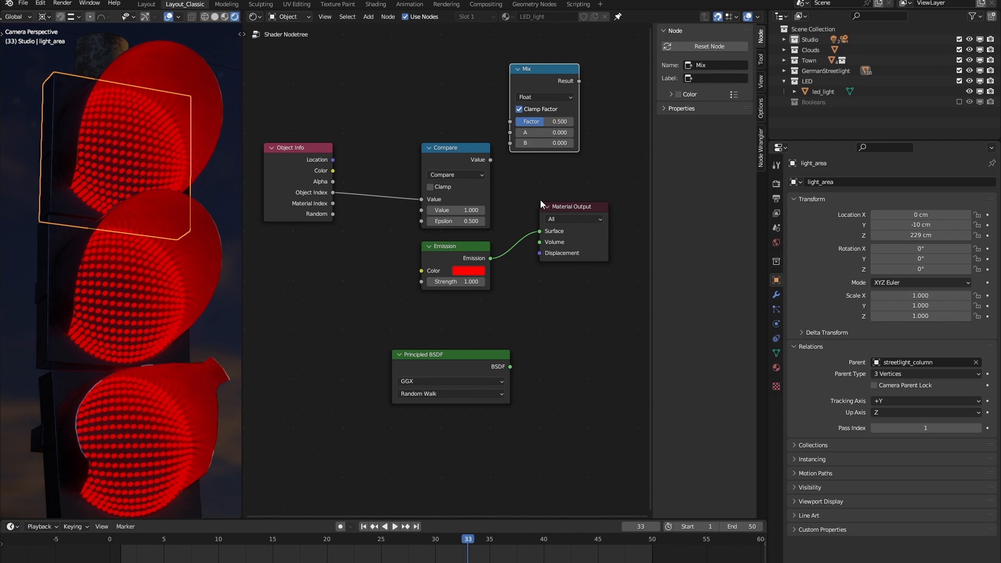
{"action": "left_click", "coordinate": [535, 95]}
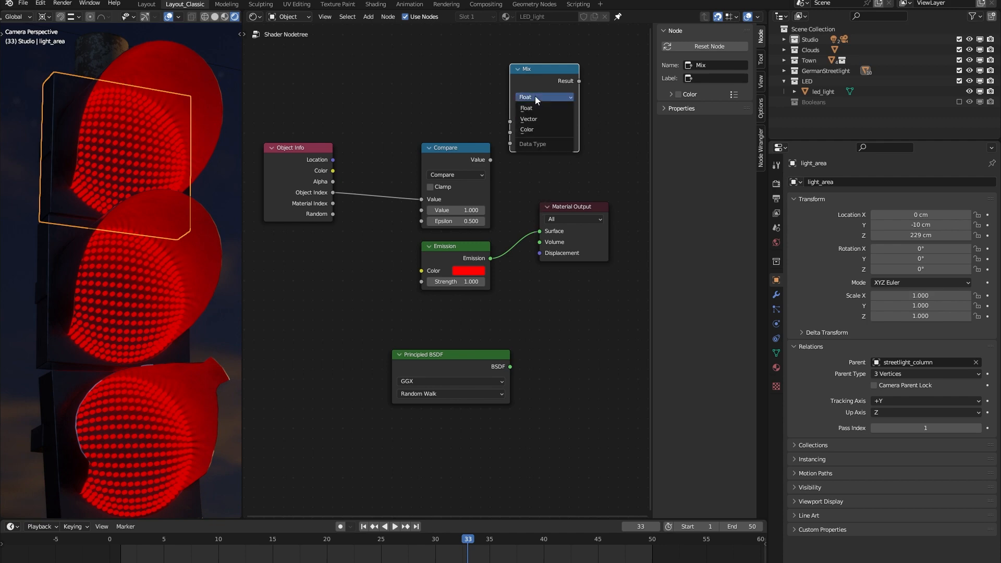
{"action": "left_click", "coordinate": [538, 130]}
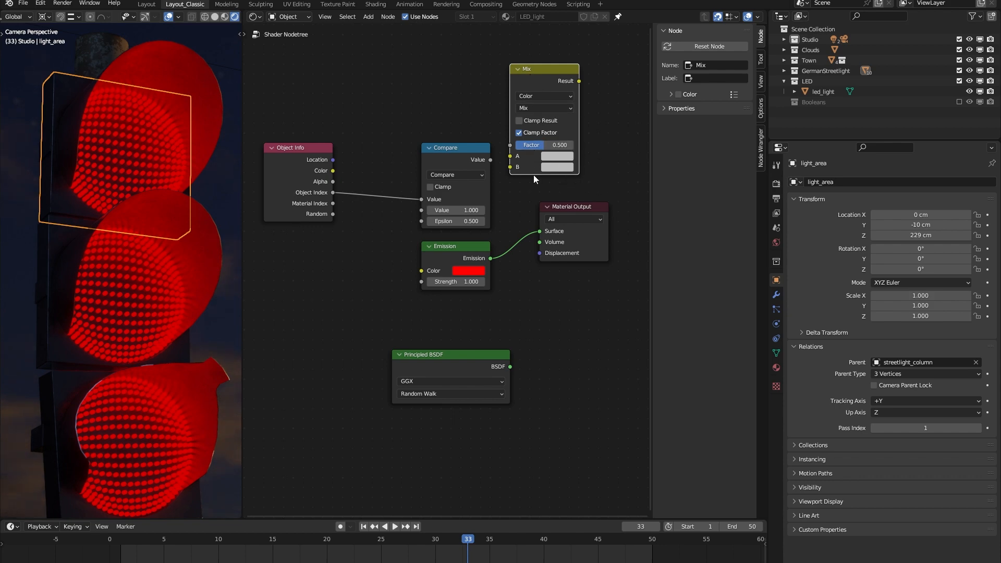
{"action": "left_click_drag", "start_coordinate": [481, 157], "coordinate": [482, 79]}
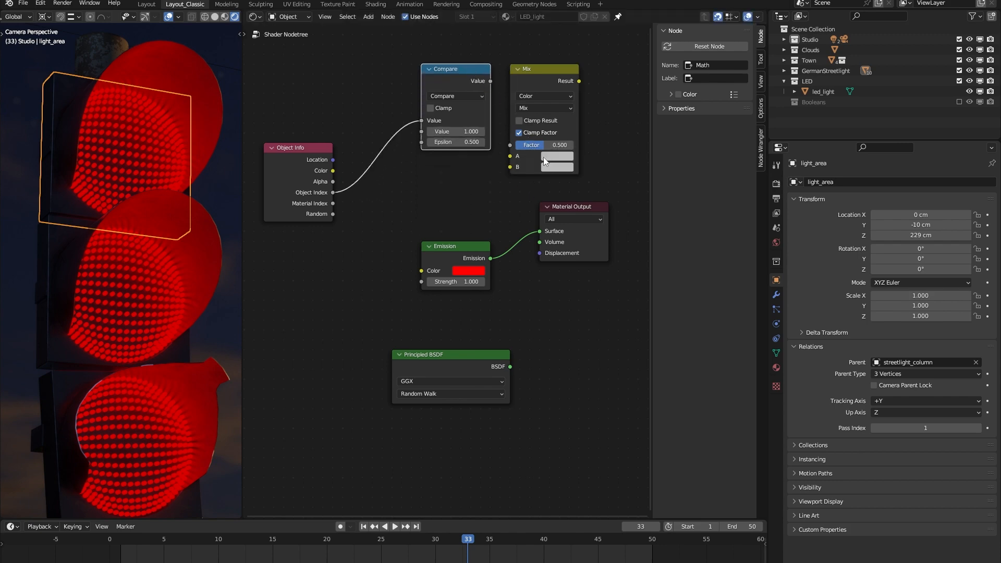
- Copy the Emission node's red into the Mix node's B color and set its A color to purple
{"action": "left_click_drag", "start_coordinate": [472, 270], "coordinate": [554, 171]}
{"action": "left_click", "coordinate": [562, 158]}
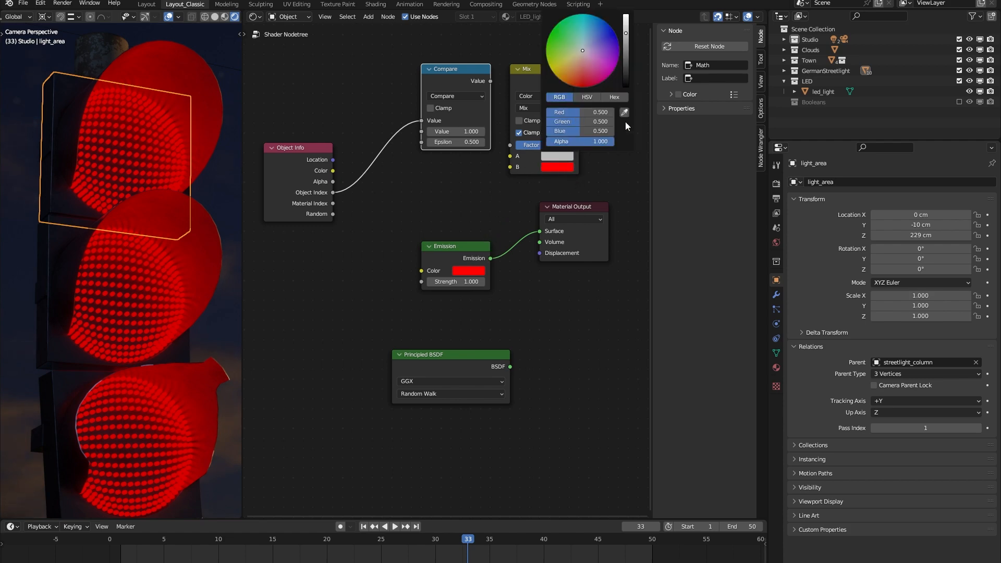
{"action": "left_click_drag", "start_coordinate": [589, 71], "coordinate": [616, 65]}
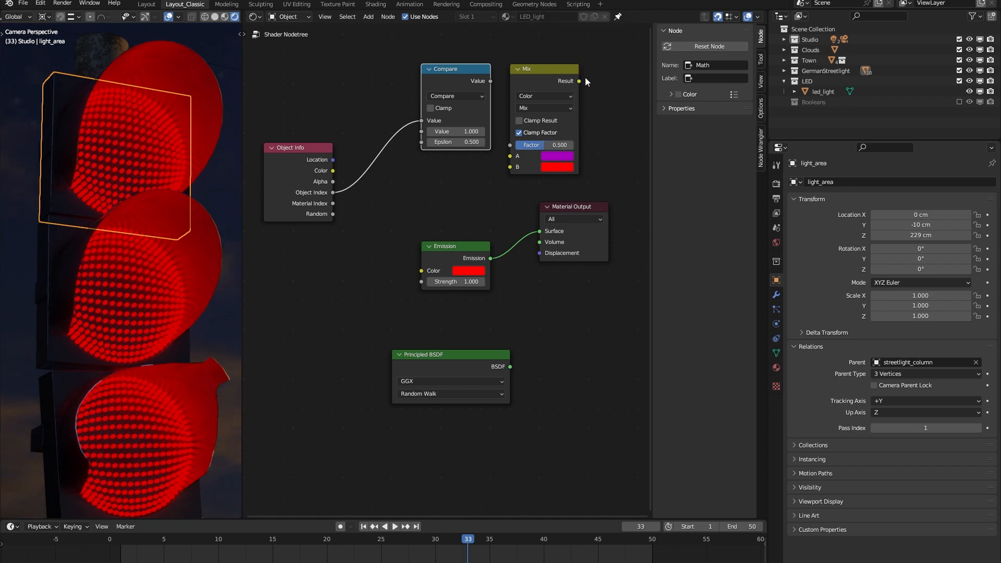
- Connect the Mix Result to the Emission Color and test the mix with Factor at 0 and at 1
{"action": "left_click_drag", "start_coordinate": [579, 82], "coordinate": [422, 268]}
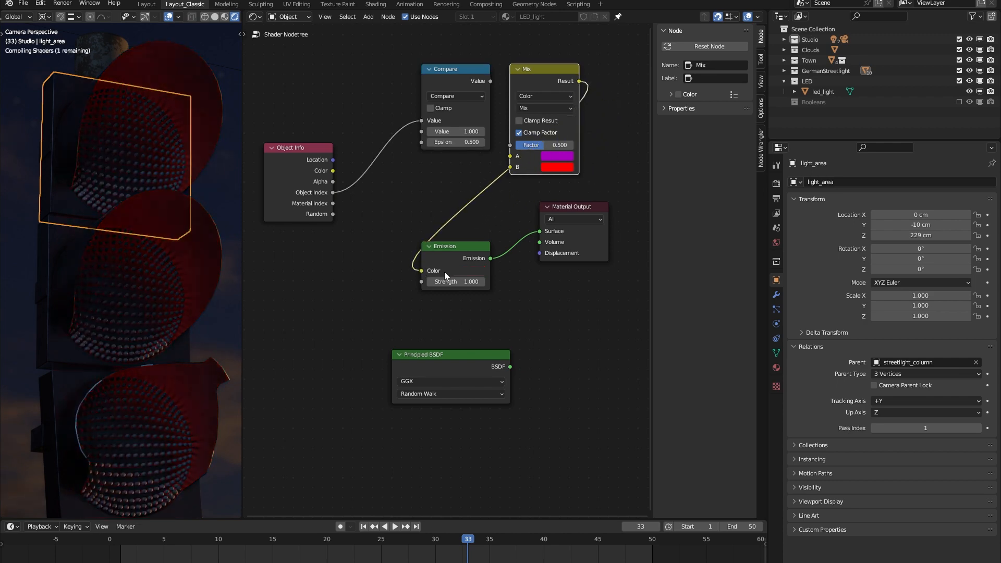
{"action": "left_click_drag", "start_coordinate": [542, 152], "coordinate": [516, 152]}
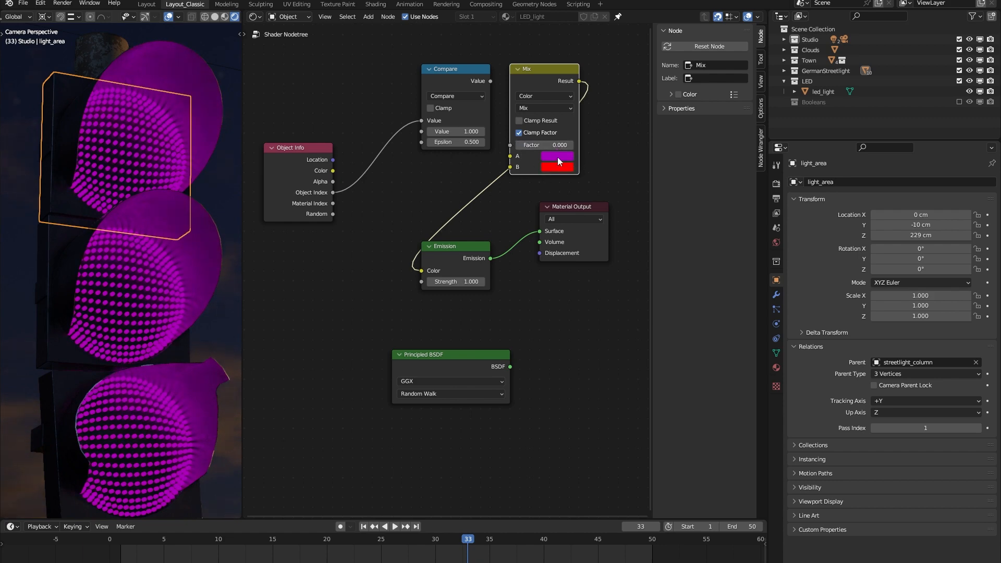
{"action": "left_click_drag", "start_coordinate": [545, 145], "coordinate": [576, 145]}
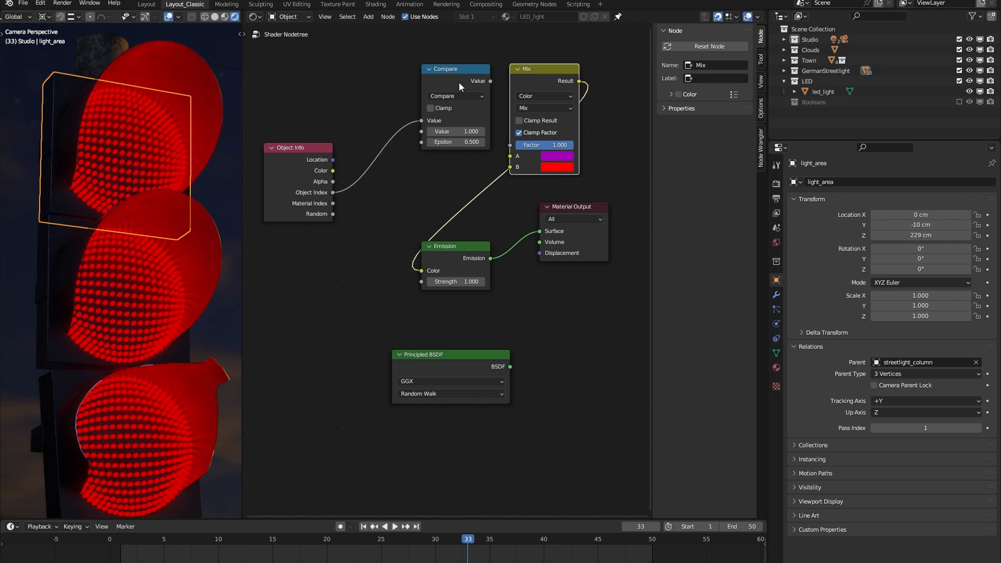
- Arrange the Mix node directly below Compare, with the Emission and Material Output nodes in a row to its right
{"action": "left_click_drag", "start_coordinate": [545, 69], "coordinate": [431, 192]}
{"action": "left_click_drag", "start_coordinate": [441, 303], "coordinate": [440, 332]}
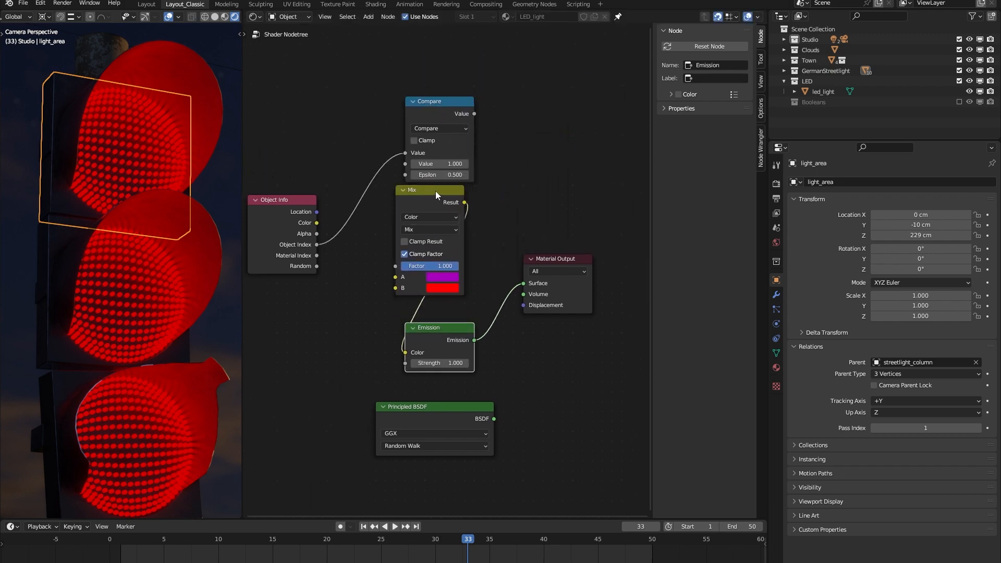
{"action": "left_click_drag", "start_coordinate": [436, 191], "coordinate": [445, 200]}
{"action": "left_click_drag", "start_coordinate": [578, 258], "coordinate": [628, 263]}
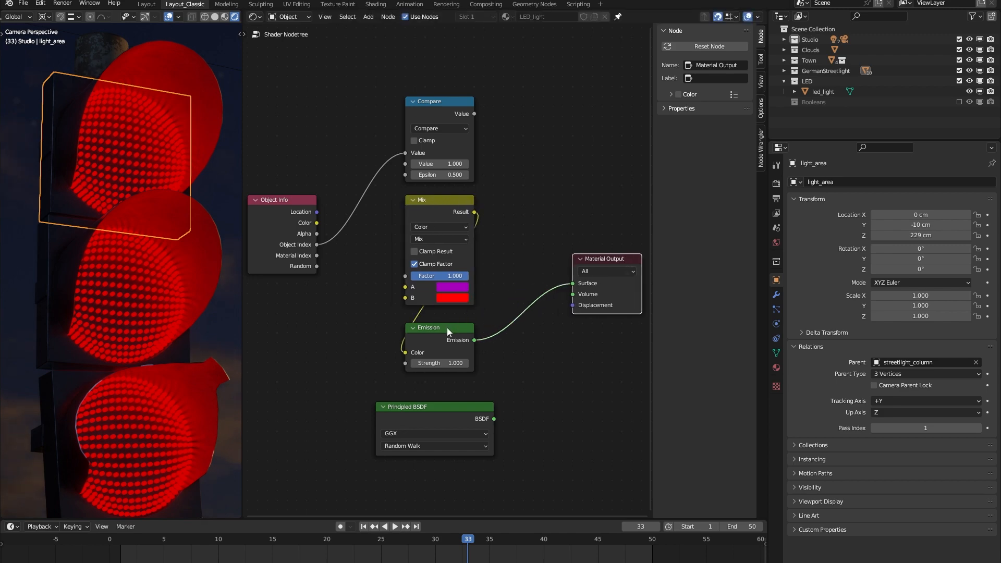
{"action": "left_click_drag", "start_coordinate": [446, 328], "coordinate": [534, 258]}
- Connect the Compare Value to the Mix Factor and toggle the upper housing's Pass Index between 0 and 1, ending at 0
{"action": "left_click", "coordinate": [452, 108]}
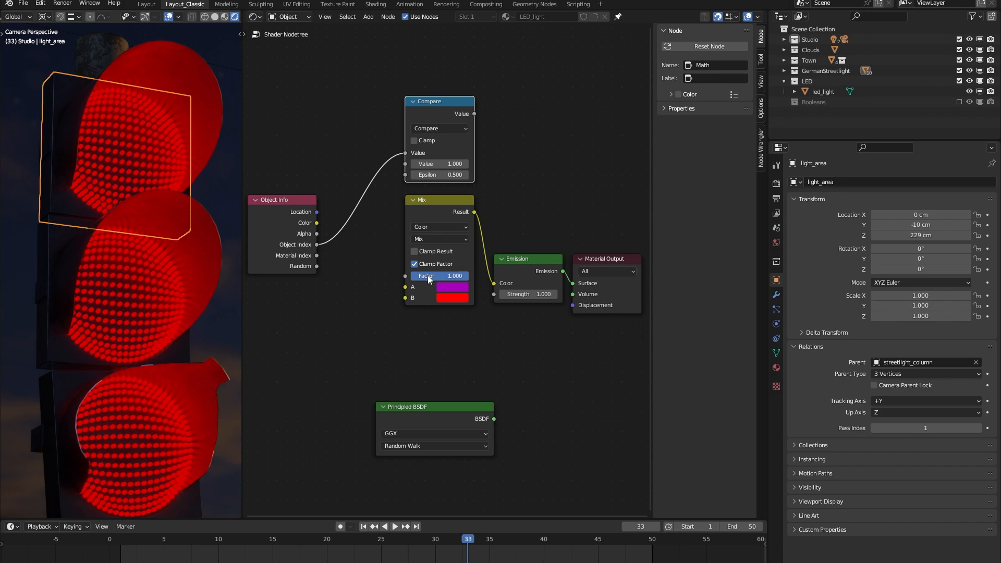
{"action": "left_click_drag", "start_coordinate": [473, 114], "coordinate": [405, 275]}
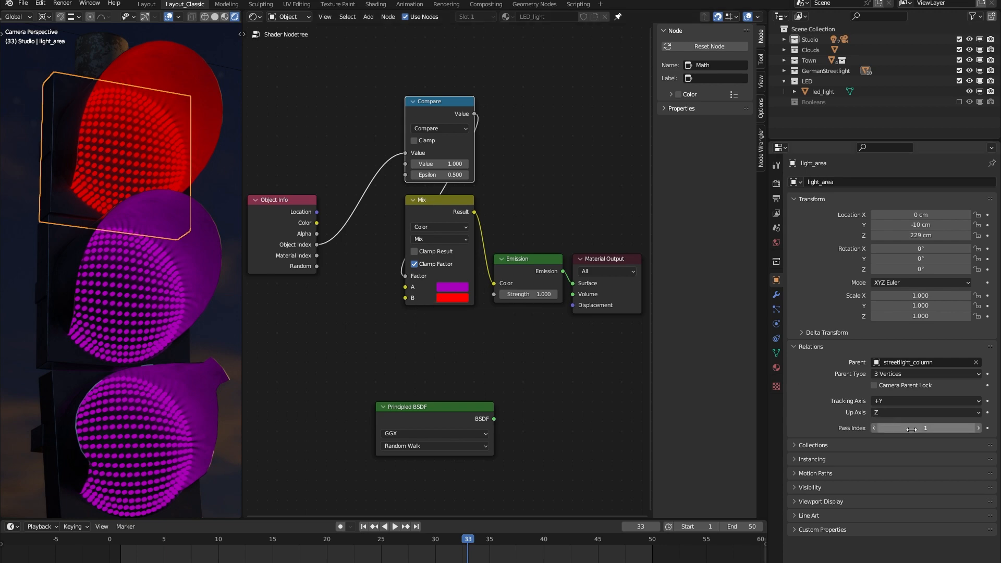
{"action": "left_click", "coordinate": [874, 427]}
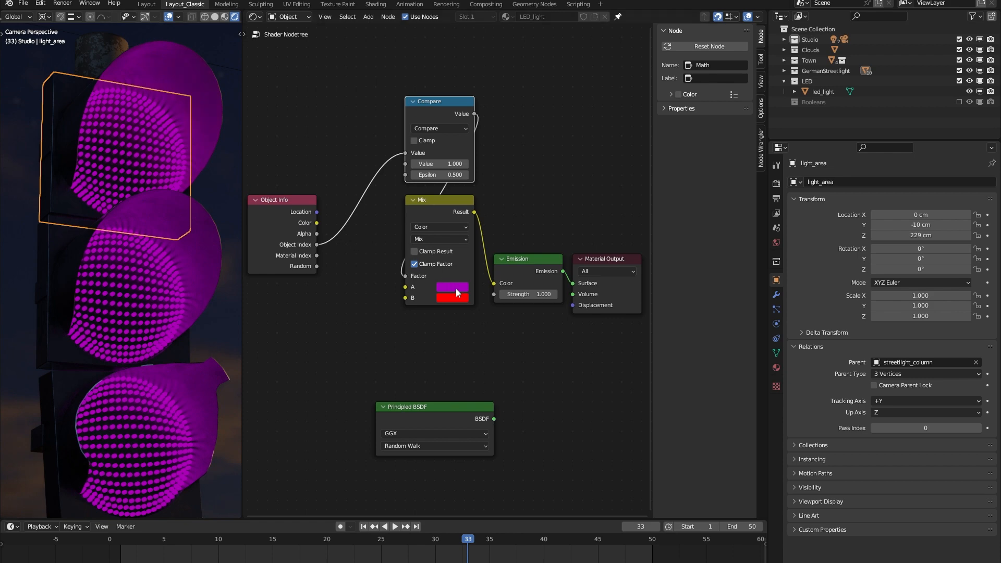
{"action": "left_click", "coordinate": [977, 428]}
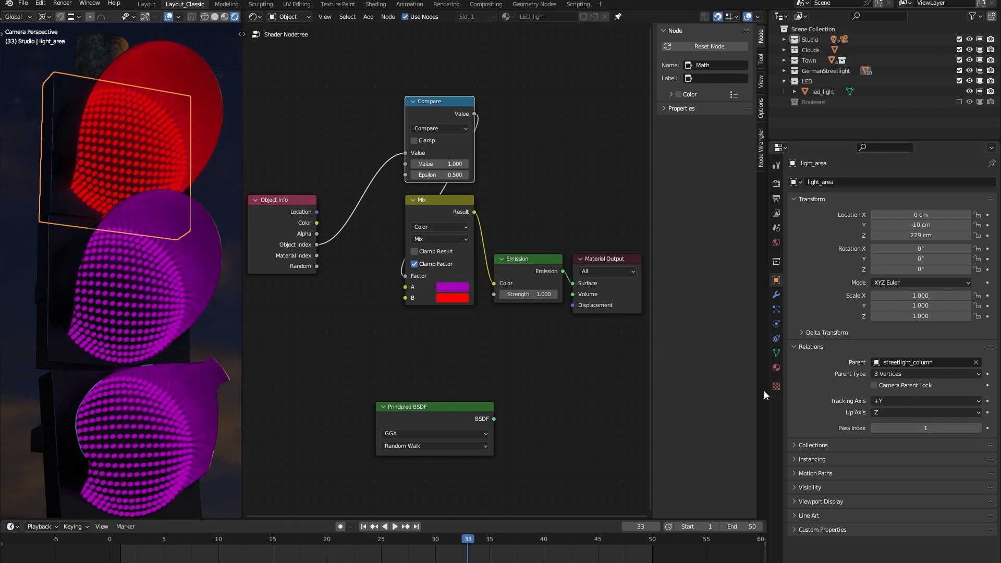
{"action": "left_click", "coordinate": [874, 428]}
- Move the Object Info, Compare and Mix nodes to the left, leaving a wide gap before the Emission node
{"action": "middle_click_drag", "start_coordinate": [398, 308], "coordinate": [414, 313]}
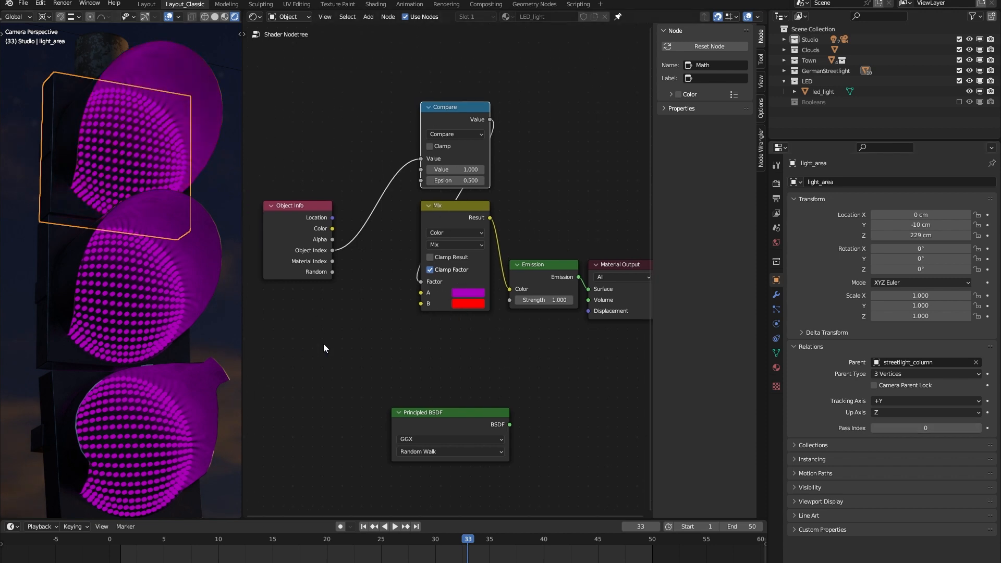
{"action": "middle_click_drag", "start_coordinate": [377, 346], "coordinate": [418, 346]}
{"action": "left_click_drag", "start_coordinate": [338, 240], "coordinate": [281, 126]}
{"action": "left_click_drag", "start_coordinate": [490, 118], "coordinate": [382, 108]}
{"action": "left_click_drag", "start_coordinate": [485, 206], "coordinate": [406, 195]}
{"action": "right_click", "coordinate": [456, 175]}
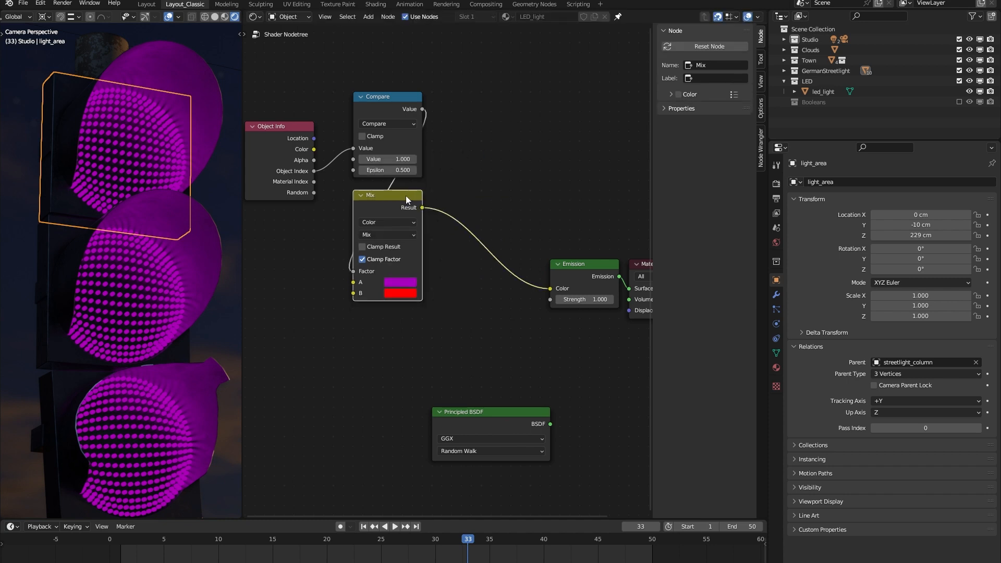
{"action": "key", "text": "shift+d"}
{"action": "left_click", "coordinate": [554, 115]}
{"action": "middle_click_drag", "start_coordinate": [486, 114], "coordinate": [395, 222]}
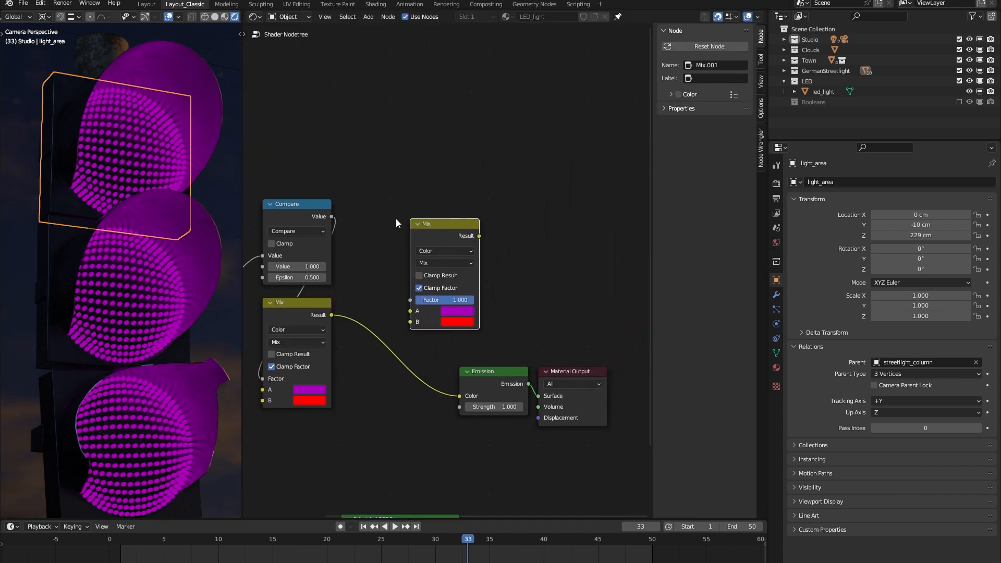
{"action": "key", "text": "x"}
- Duplicate the Compare and Mix nodes together and place the copies above and to the right of the originals
{"action": "left_click", "coordinate": [308, 206]}
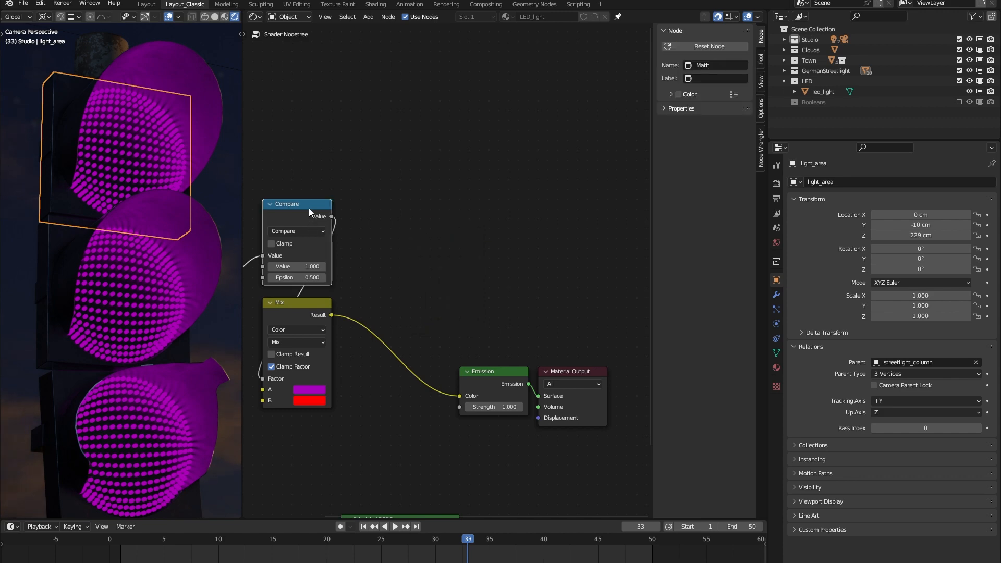
{"action": "left_click", "coordinate": [308, 304], "text": "shift"}
{"action": "key", "text": "shift+d"}
{"action": "left_click", "coordinate": [436, 197]}
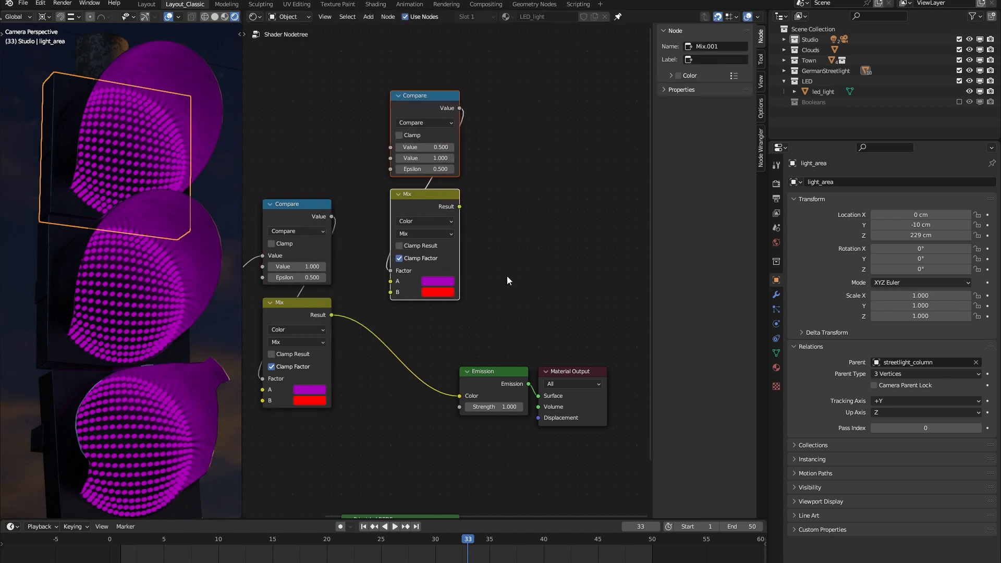
- Set the duplicated Mix node's B color to amber, with its Green value at 0.5
{"action": "middle_click_drag", "start_coordinate": [489, 287], "coordinate": [542, 274]}
{"action": "left_click", "coordinate": [489, 279]}
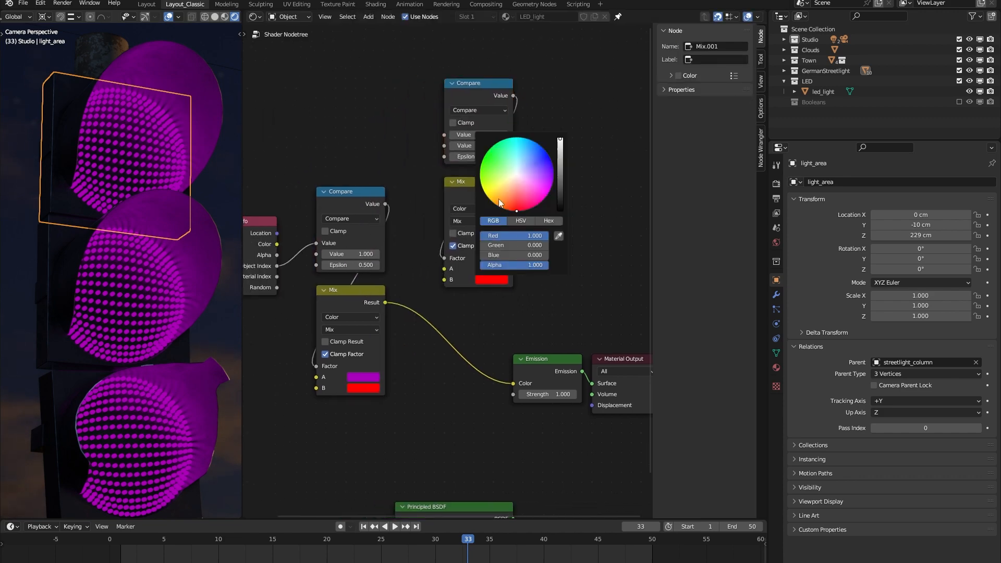
{"action": "left_click_drag", "start_coordinate": [500, 244], "coordinate": [521, 245]}
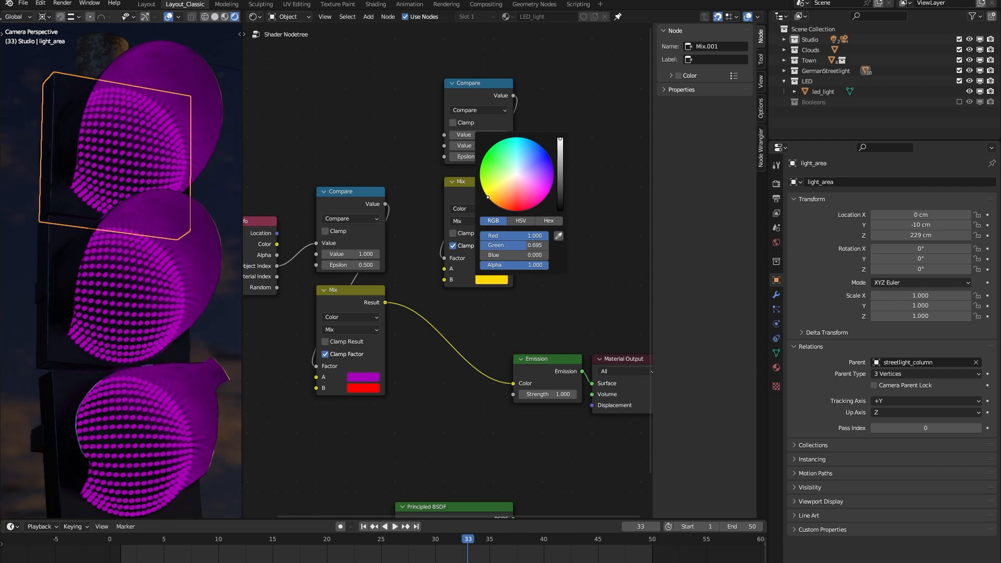
{"action": "left_click", "coordinate": [490, 200]}
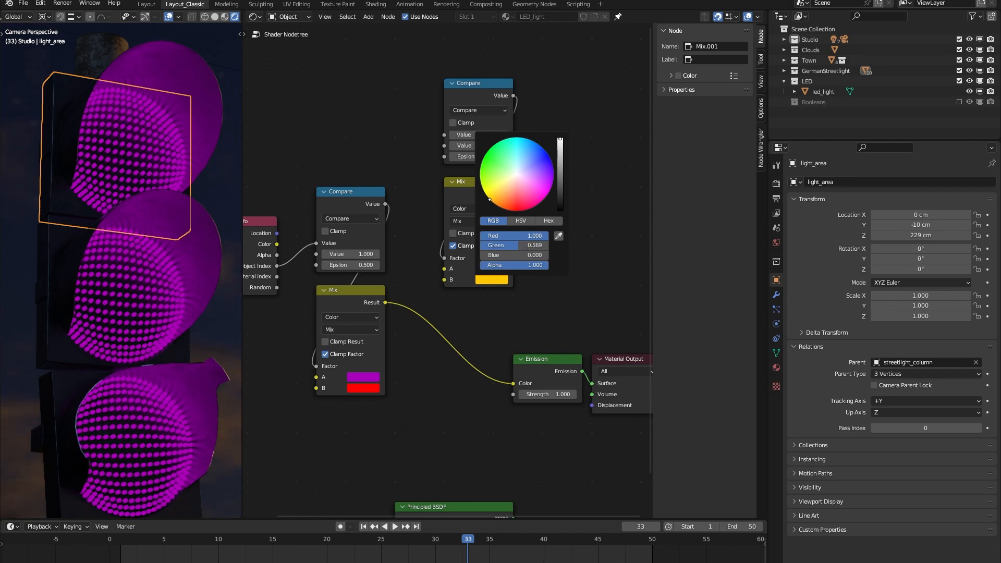
{"action": "left_click", "coordinate": [497, 282]}
{"action": "left_click", "coordinate": [542, 245]}
{"action": "type", "text": ".5"}
{"action": "key", "text": "Return"}
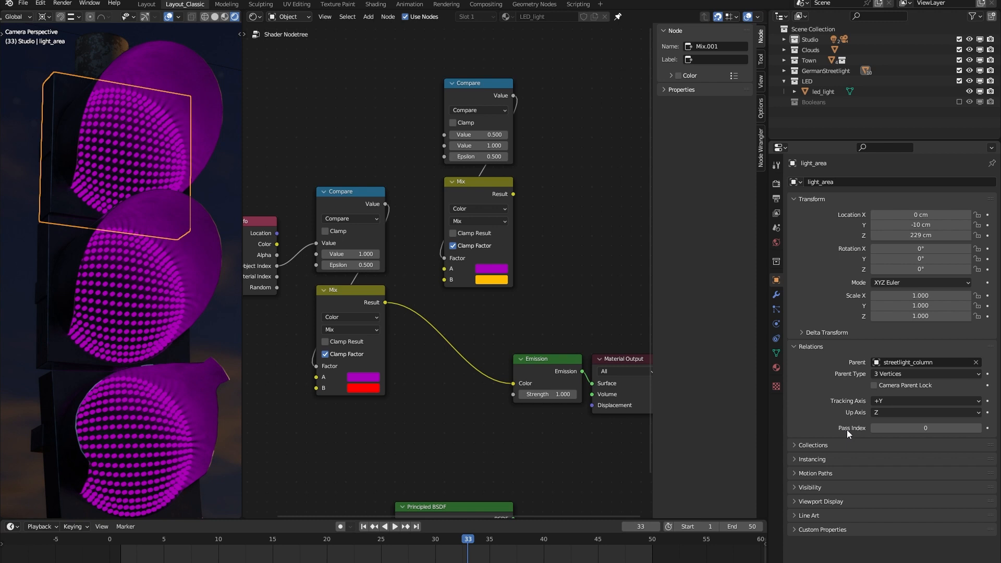
- Set the duplicated Compare node's second Value to 2 and connect the Object Index to its first Value
{"action": "left_click", "coordinate": [478, 146]}
{"action": "type", "text": "2"}
{"action": "key", "text": "Return"}
{"action": "middle_click_drag", "start_coordinate": [270, 268], "coordinate": [298, 264]}
{"action": "left_click_drag", "start_coordinate": [239, 233], "coordinate": [211, 238]}
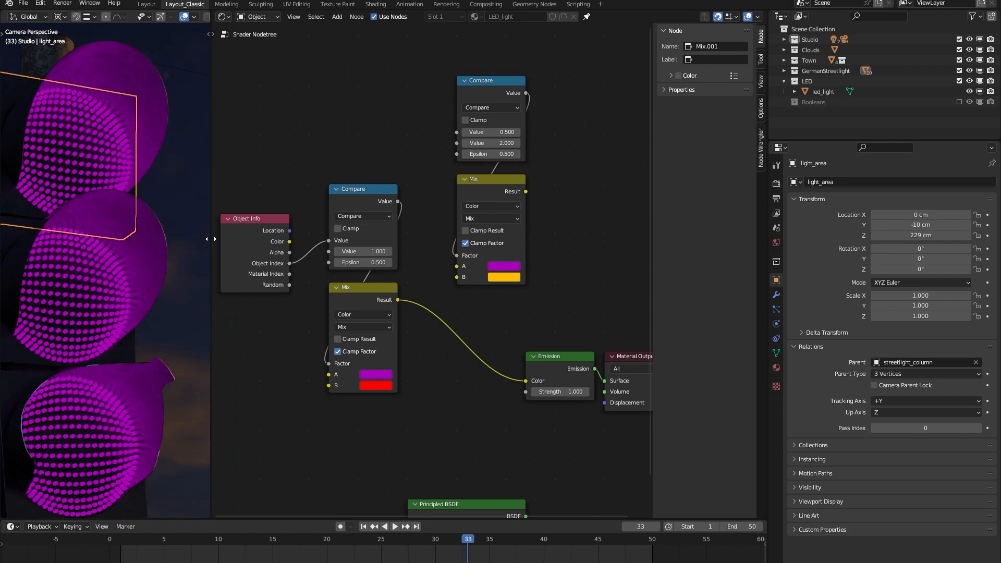
{"action": "middle_click_drag", "start_coordinate": [125, 233], "coordinate": [114, 233]}
{"action": "key", "text": "KP_0"}
{"action": "scroll", "coordinate": [157, 219], "scroll_direction": "down", "scroll_amount": 1}
{"action": "middle_click_drag", "start_coordinate": [157, 218], "coordinate": [148, 223], "text": "shift"}
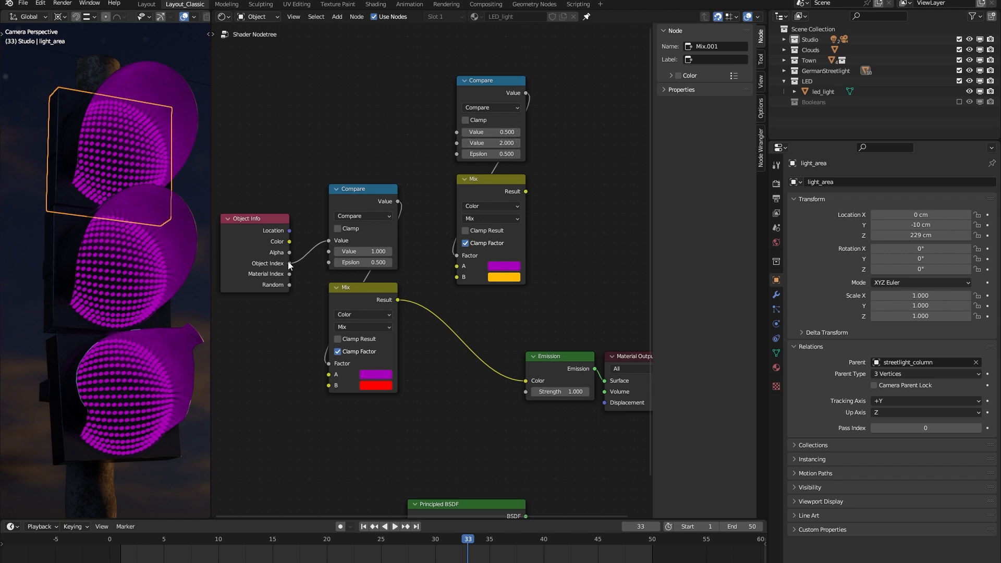
{"action": "left_click_drag", "start_coordinate": [290, 264], "coordinate": [457, 132]}
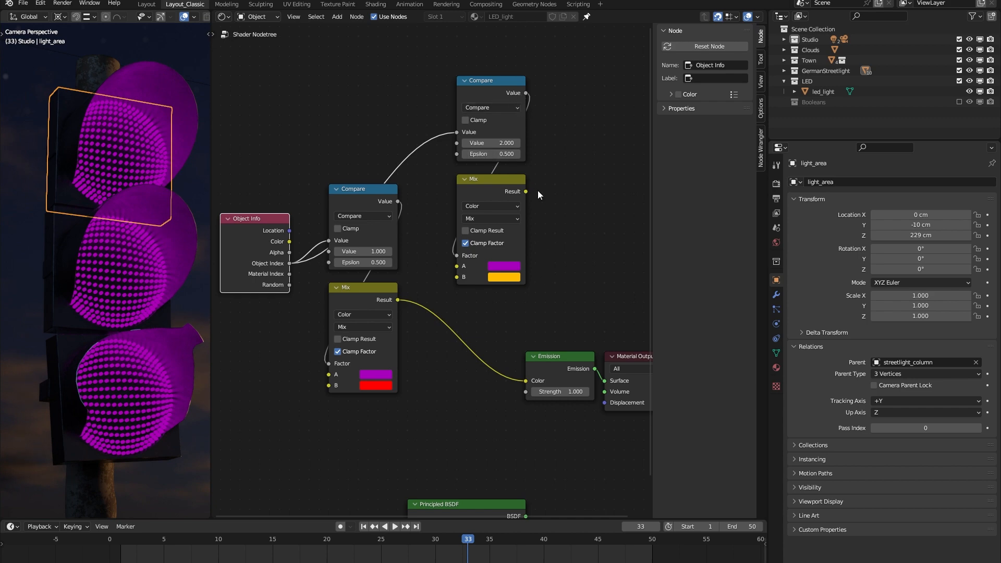
- Connect the duplicated Mix node's Result to the Emission Color and shift the Emission and Material Output nodes further right
{"action": "left_click_drag", "start_coordinate": [526, 191], "coordinate": [529, 383]}
{"action": "middle_click_drag", "start_coordinate": [627, 348], "coordinate": [519, 327]}
{"action": "left_click_drag", "start_coordinate": [530, 338], "coordinate": [578, 336]}
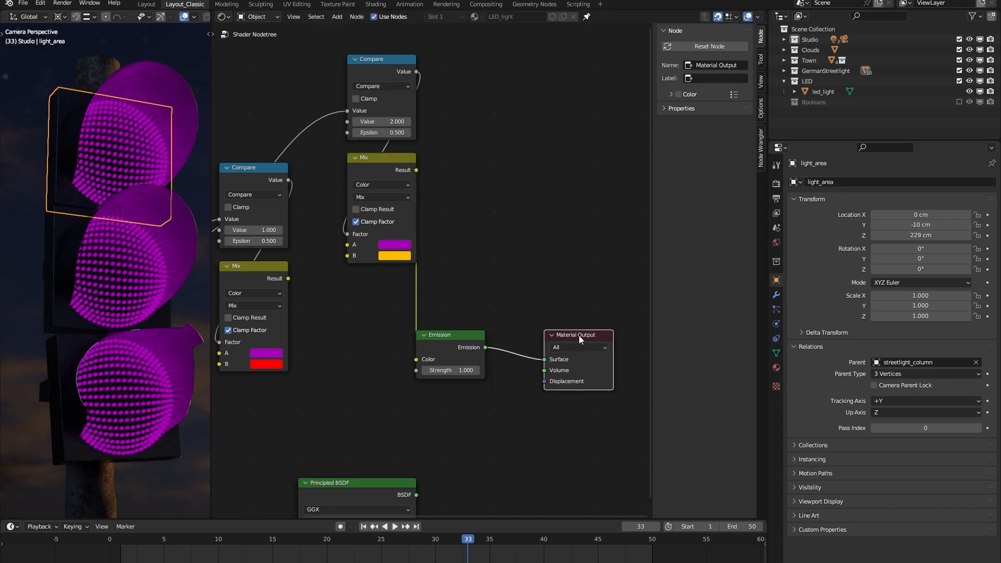
{"action": "left_click_drag", "start_coordinate": [468, 334], "coordinate": [507, 335]}
{"action": "middle_click_drag", "start_coordinate": [476, 239], "coordinate": [547, 235]}
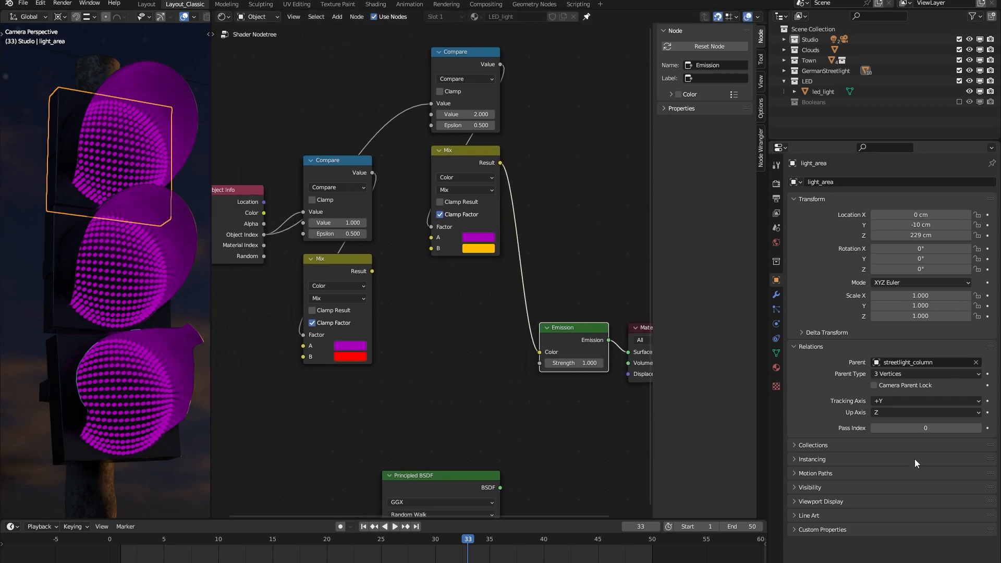
- Set the light_area object's Pass Index to 1
{"action": "left_click", "coordinate": [979, 427]}
{"action": "left_click", "coordinate": [979, 428]}
{"action": "middle_click_drag", "start_coordinate": [396, 254], "coordinate": [402, 265]}
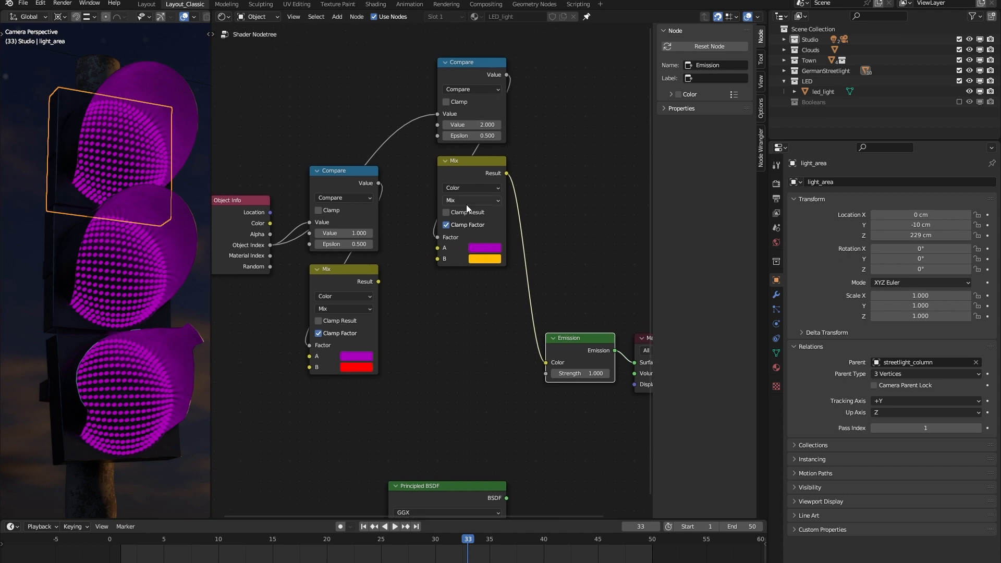
{"action": "middle_click_drag", "start_coordinate": [466, 205], "coordinate": [476, 208]}
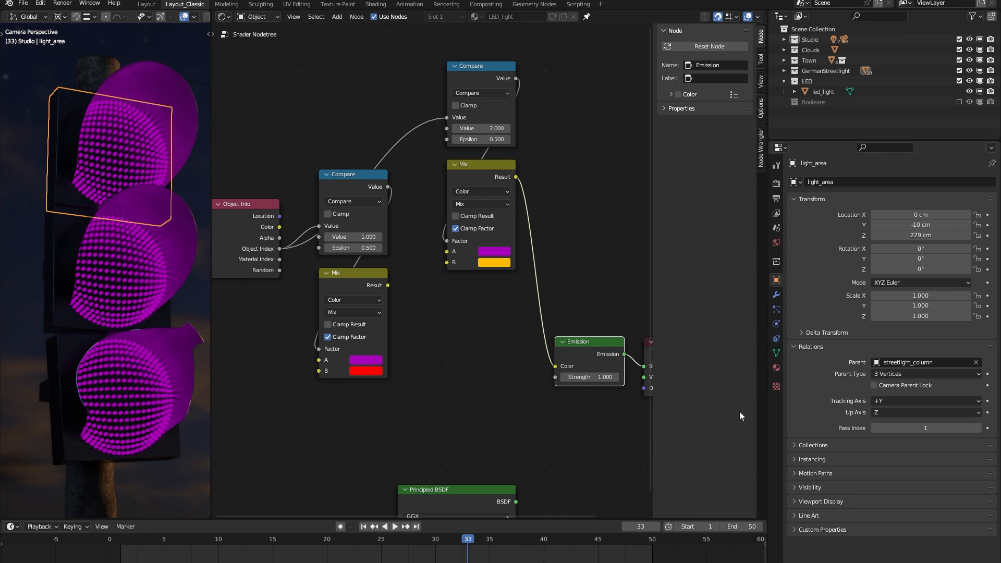
{"action": "middle_click_drag", "start_coordinate": [471, 318], "coordinate": [470, 322]}
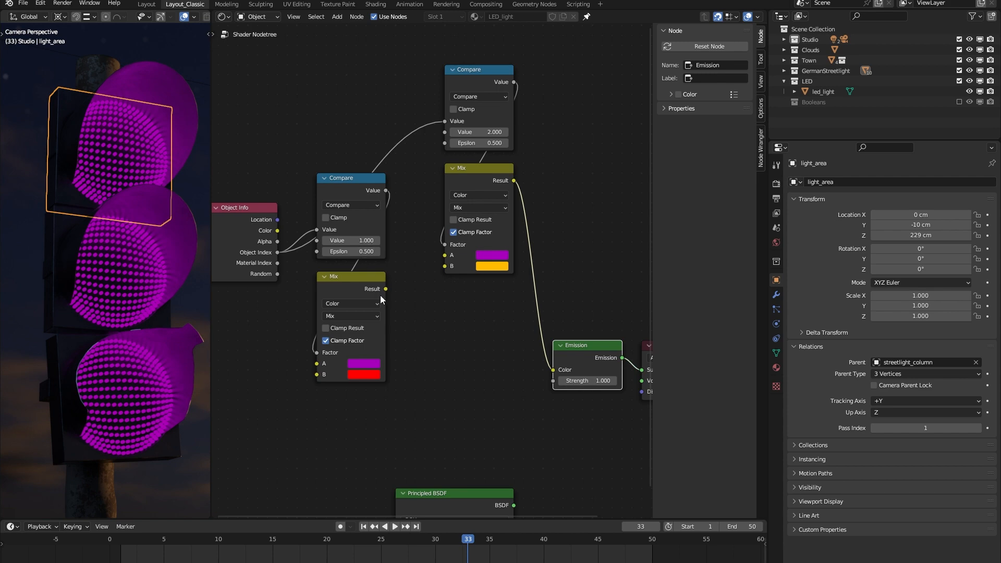
- Connect the red Mix node's Result to the amber Mix node's A input and move the Object Info node higher
{"action": "left_click_drag", "start_coordinate": [385, 289], "coordinate": [402, 308]}
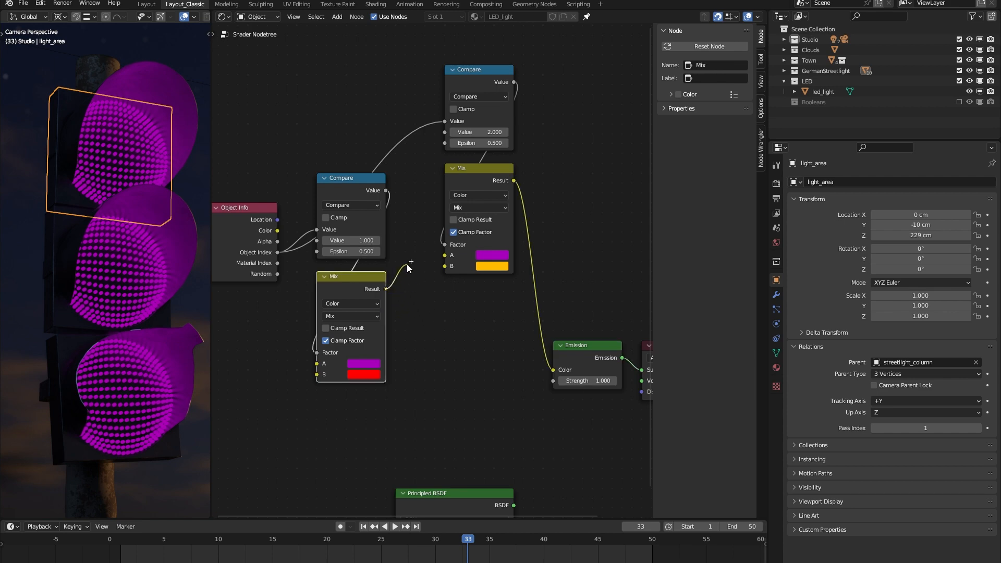
{"action": "left_click_drag", "start_coordinate": [406, 264], "coordinate": [444, 255]}
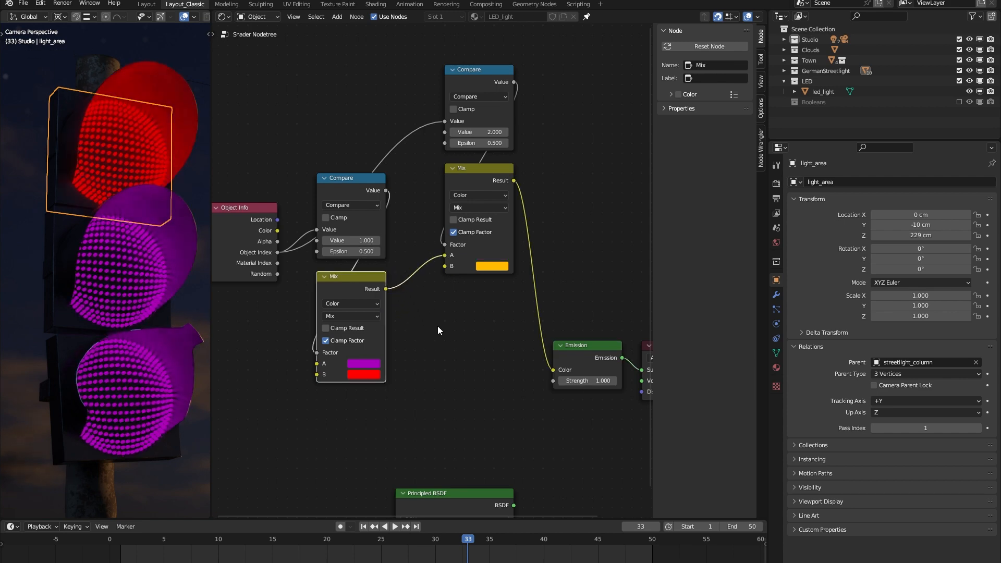
{"action": "middle_click_drag", "start_coordinate": [437, 329], "coordinate": [454, 317]}
{"action": "left_click_drag", "start_coordinate": [289, 218], "coordinate": [276, 149]}
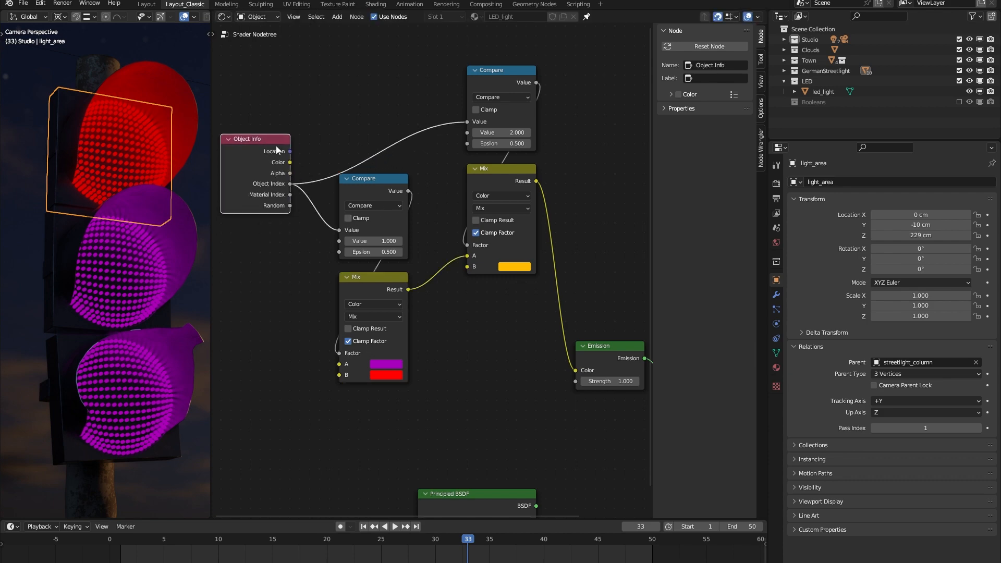
- Set the light_area object's Pass Index to 2 to test the amber color
{"action": "scroll", "coordinate": [446, 301], "scroll_direction": "up", "scroll_amount": 1, "text": "shift"}
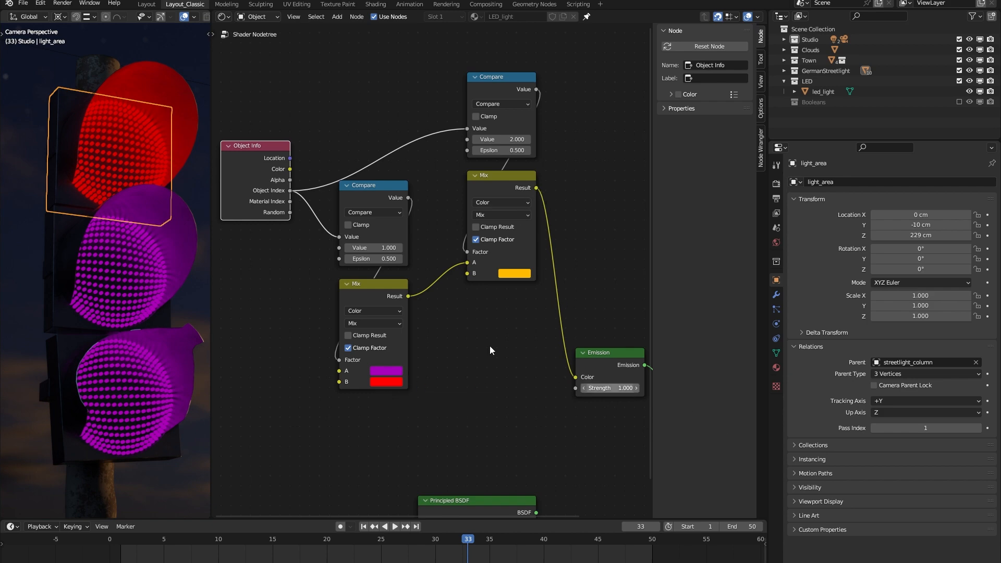
{"action": "left_click", "coordinate": [978, 427]}
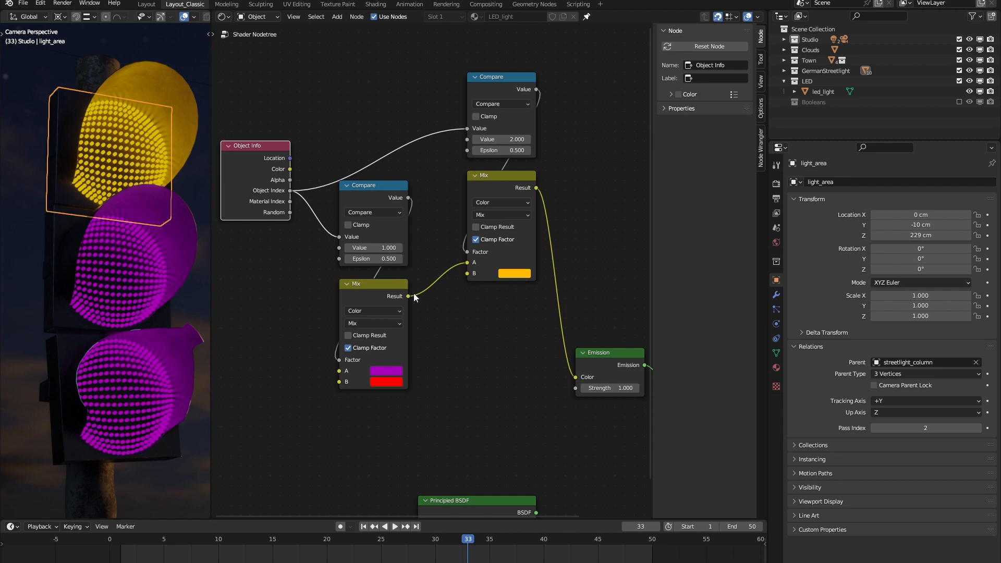
- Move the red Compare and Mix nodes closer to the amber pair, and shift all four nodes left toward Object Info
{"action": "left_click_drag", "start_coordinate": [385, 285], "coordinate": [423, 285]}
{"action": "left_click_drag", "start_coordinate": [392, 178], "coordinate": [431, 178]}
{"action": "left_click_drag", "start_coordinate": [515, 42], "coordinate": [410, 367]}
{"action": "key", "text": "g"}
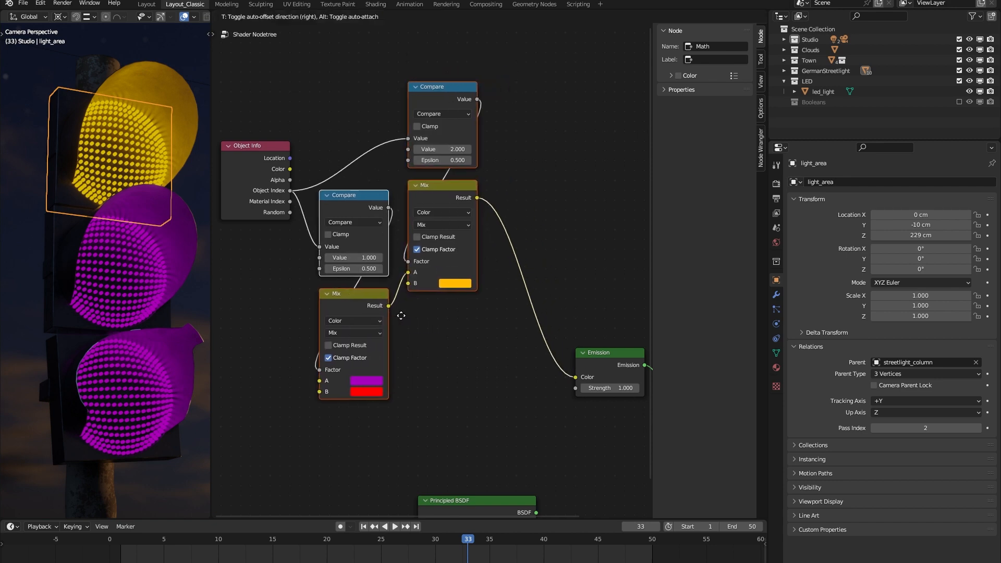
{"action": "left_click", "coordinate": [400, 316]}
- Duplicate the amber Compare and Mix nodes with their input links, place the copies to the upper right, and disconnect the copied Mix's A input
{"action": "left_click", "coordinate": [532, 192]}
{"action": "middle_click_drag", "start_coordinate": [567, 218], "coordinate": [520, 230]}
{"action": "scroll", "coordinate": [519, 229], "scroll_direction": "down", "scroll_amount": 1}
{"action": "left_click_drag", "start_coordinate": [431, 89], "coordinate": [380, 208]}
{"action": "key", "text": "ctrl+shift+d"}
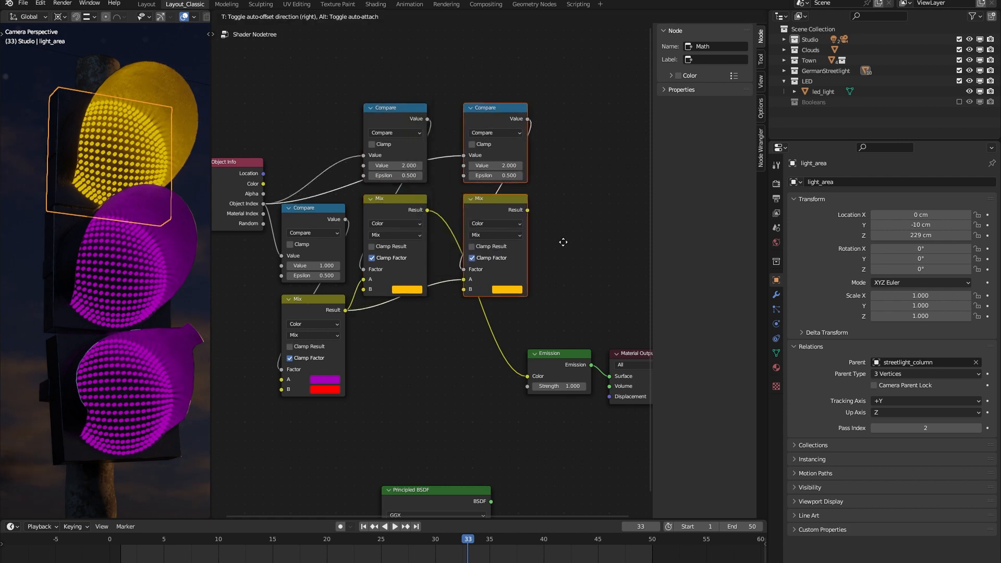
{"action": "left_click", "coordinate": [586, 220]}
{"action": "left_click_drag", "start_coordinate": [491, 251], "coordinate": [533, 293]}
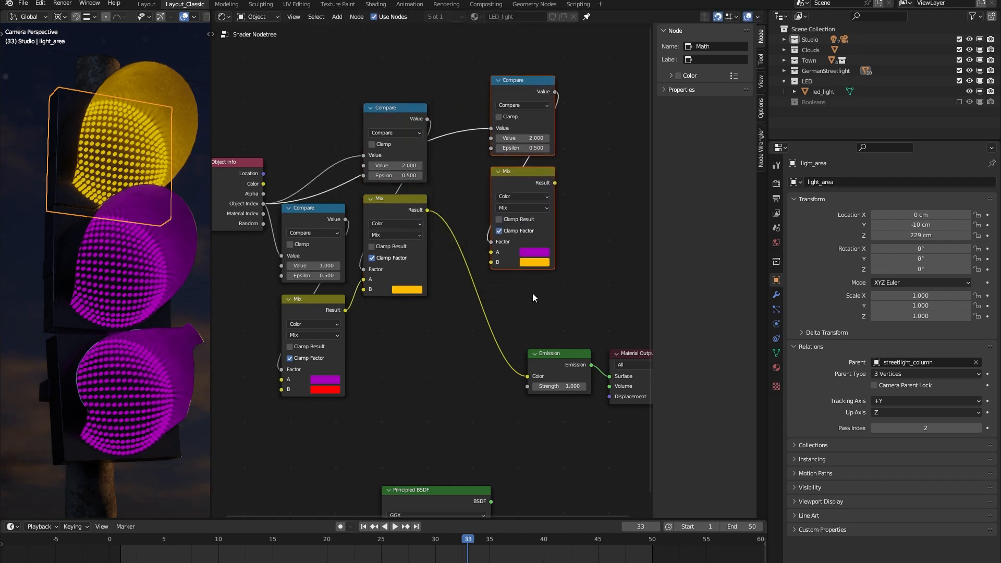
- Connect the third Mix node's Result to the Emission Color and move the Material Output and Emission nodes further right
{"action": "left_click_drag", "start_coordinate": [554, 182], "coordinate": [527, 375]}
{"action": "middle_click_drag", "start_coordinate": [552, 300], "coordinate": [393, 306]}
{"action": "left_click_drag", "start_coordinate": [492, 360], "coordinate": [575, 361]}
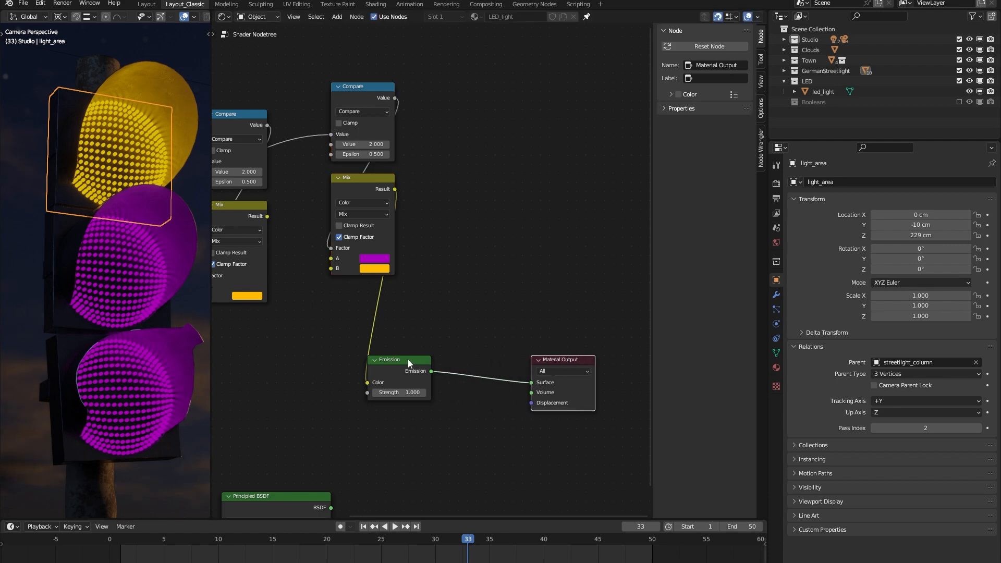
{"action": "left_click_drag", "start_coordinate": [420, 363], "coordinate": [493, 363]}
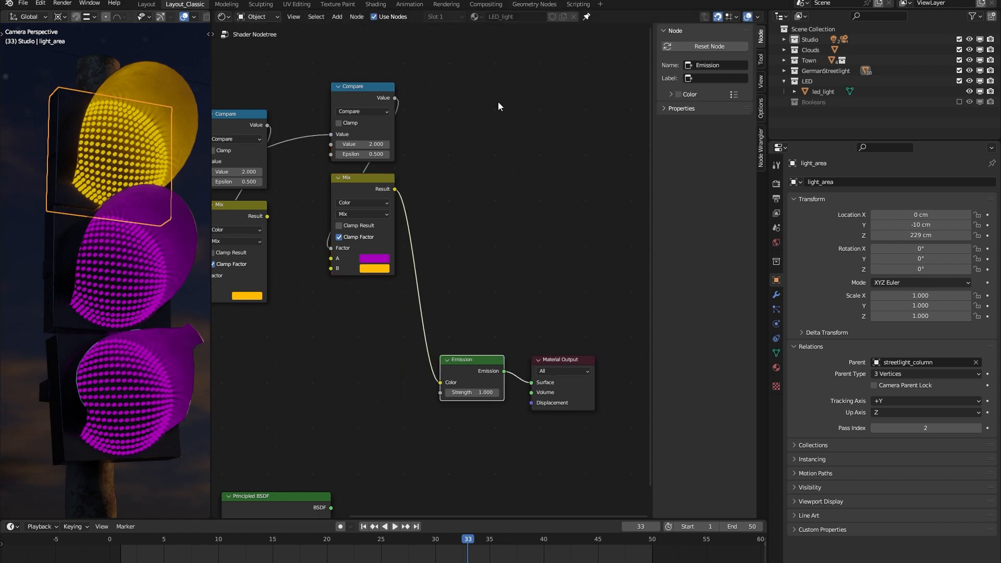
{"action": "middle_click_drag", "start_coordinate": [374, 382], "coordinate": [420, 391], "text": "shift"}
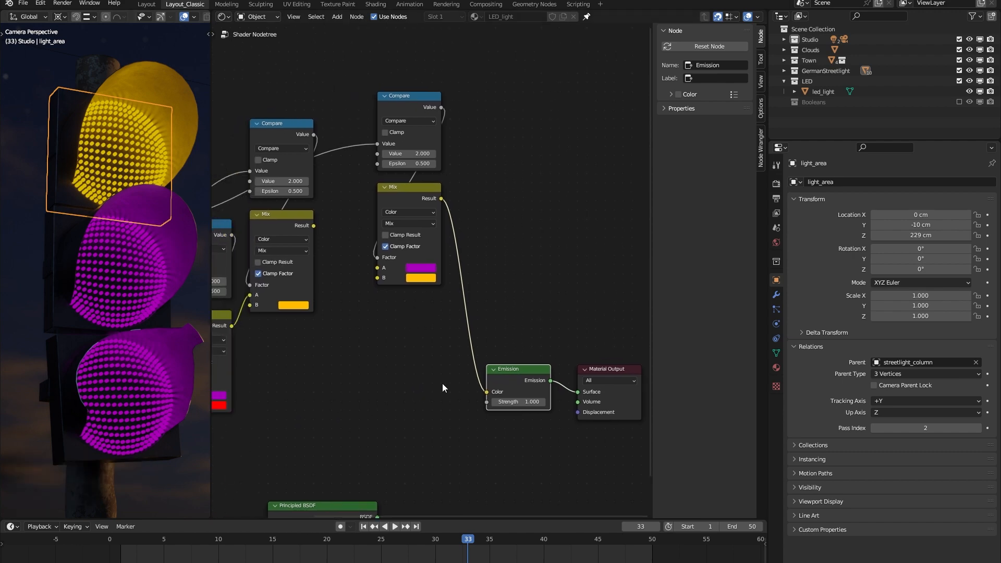
- Move the third Compare and Mix pair left, closer to the amber pair
{"action": "middle_click_drag", "start_coordinate": [423, 349], "coordinate": [458, 334]}
{"action": "left_click_drag", "start_coordinate": [467, 65], "coordinate": [432, 185]}
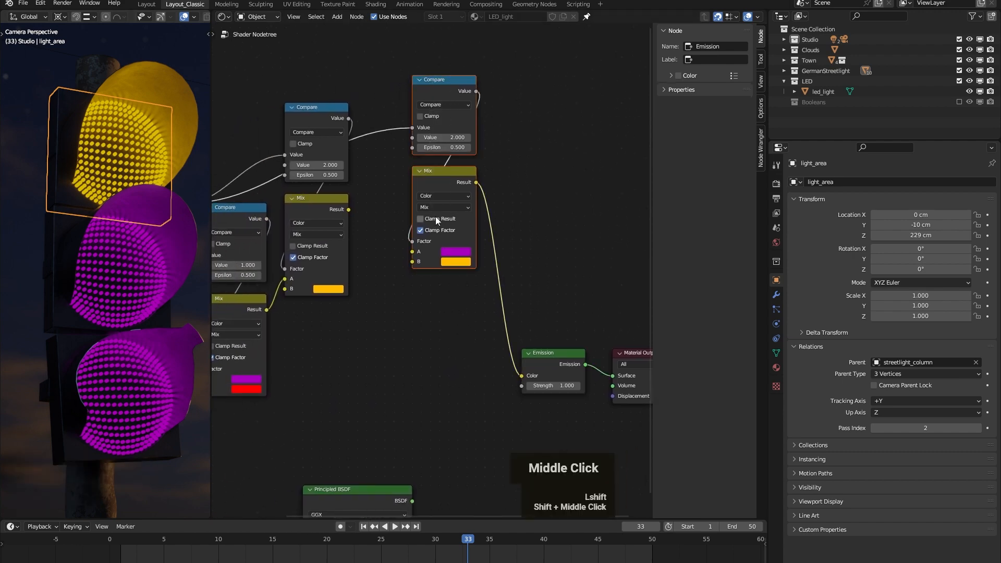
{"action": "key", "text": "g"}
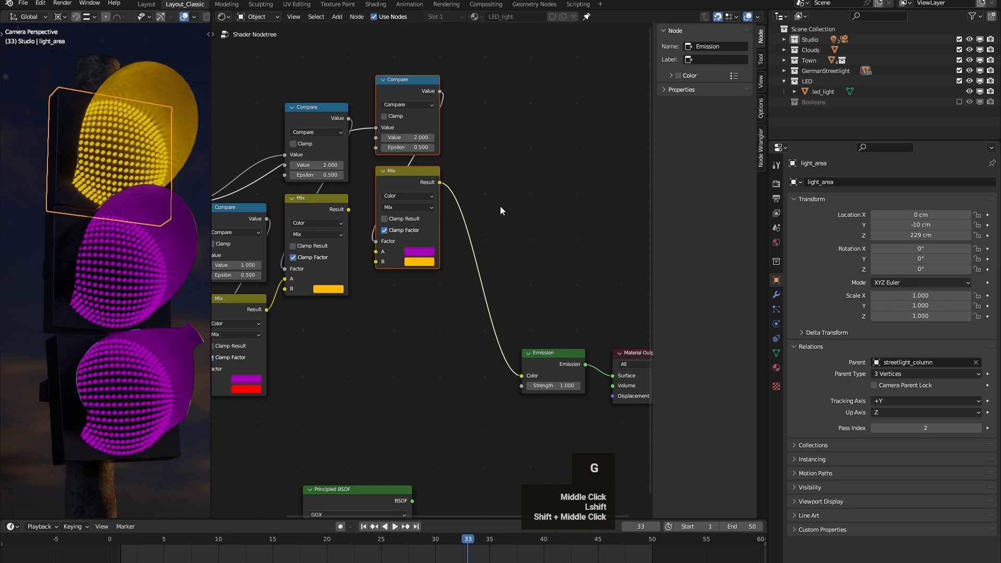
{"action": "middle_click_drag", "start_coordinate": [499, 205], "coordinate": [529, 204], "text": "shift"}
{"action": "left_click", "coordinate": [535, 233]}
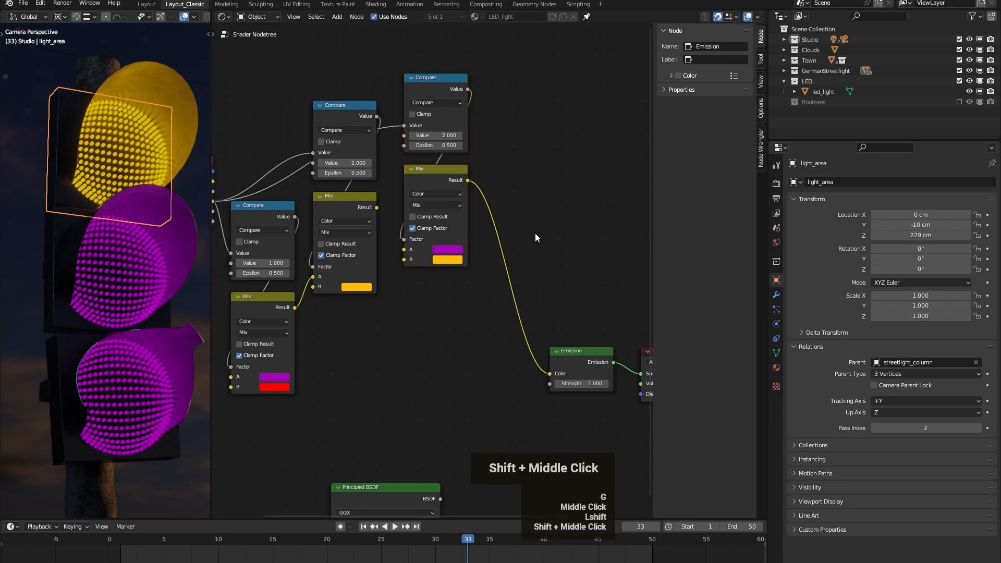
- Set the third Mix node's B color to green and the third Compare node's second Value to 3
{"action": "left_click", "coordinate": [446, 262]}
{"action": "left_click_drag", "start_coordinate": [455, 178], "coordinate": [444, 155]}
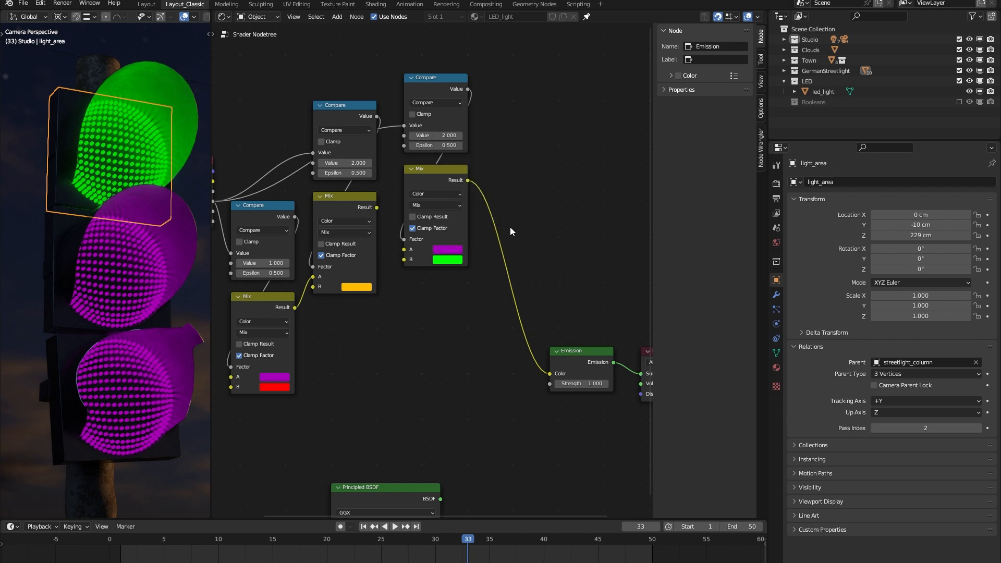
{"action": "scroll", "coordinate": [451, 135], "scroll_direction": "up", "scroll_amount": 2}
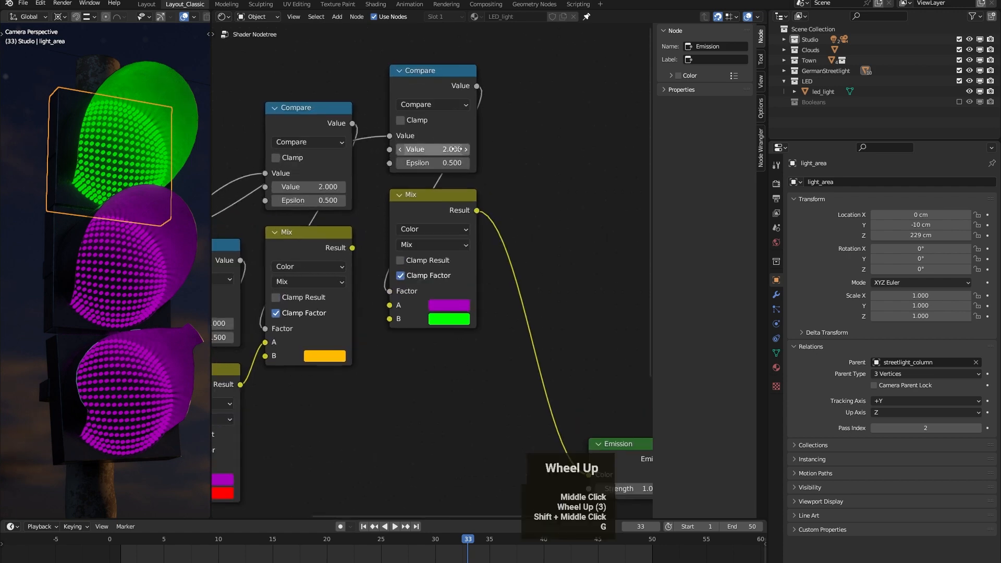
{"action": "left_click", "coordinate": [454, 149]}
{"action": "type", "text": "3"}
{"action": "key", "text": "Return"}
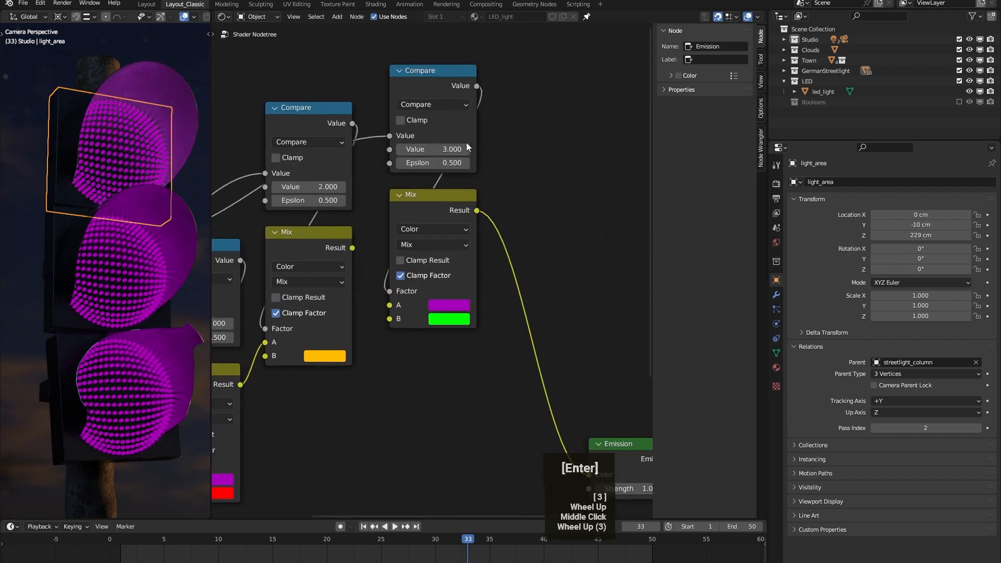
- Set the light_area object's Pass Index to 3 to test the green color
{"action": "scroll", "coordinate": [485, 246], "scroll_direction": "down", "scroll_amount": 2}
{"action": "middle_click_drag", "start_coordinate": [550, 296], "coordinate": [562, 271]}
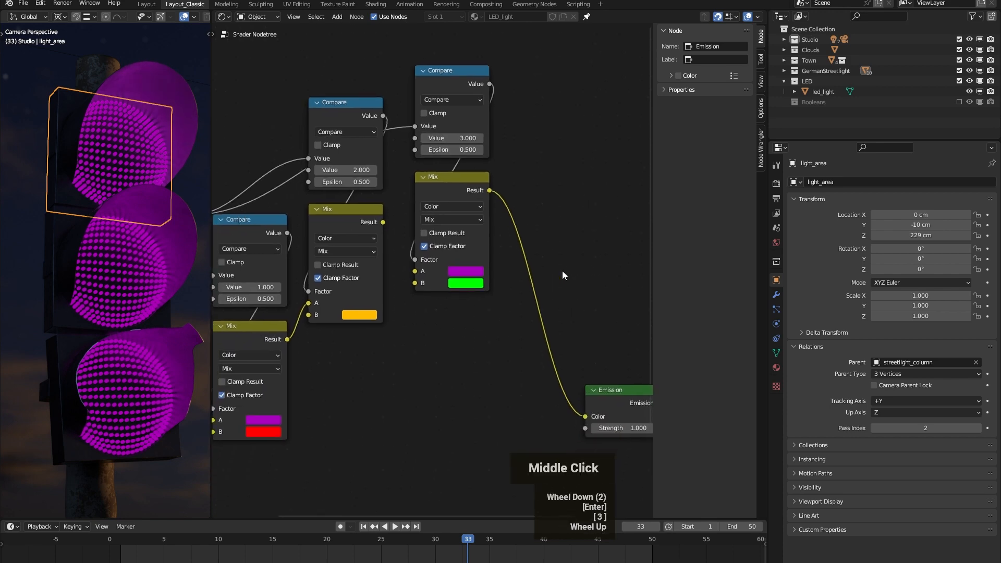
{"action": "left_click", "coordinate": [977, 427]}
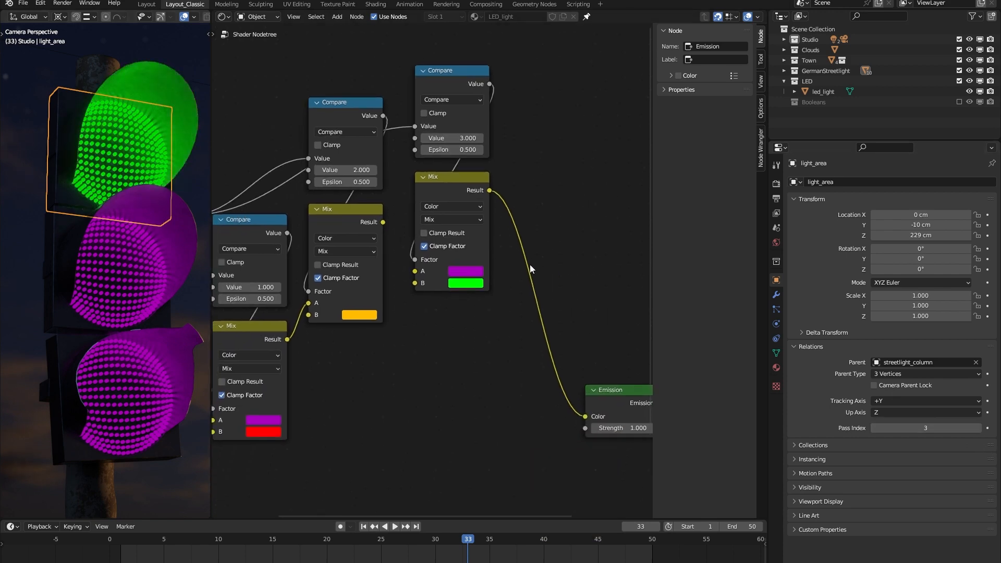
- Connect the amber Mix node's Result to the green Mix node's A input
{"action": "middle_click_drag", "start_coordinate": [530, 265], "coordinate": [577, 248]}
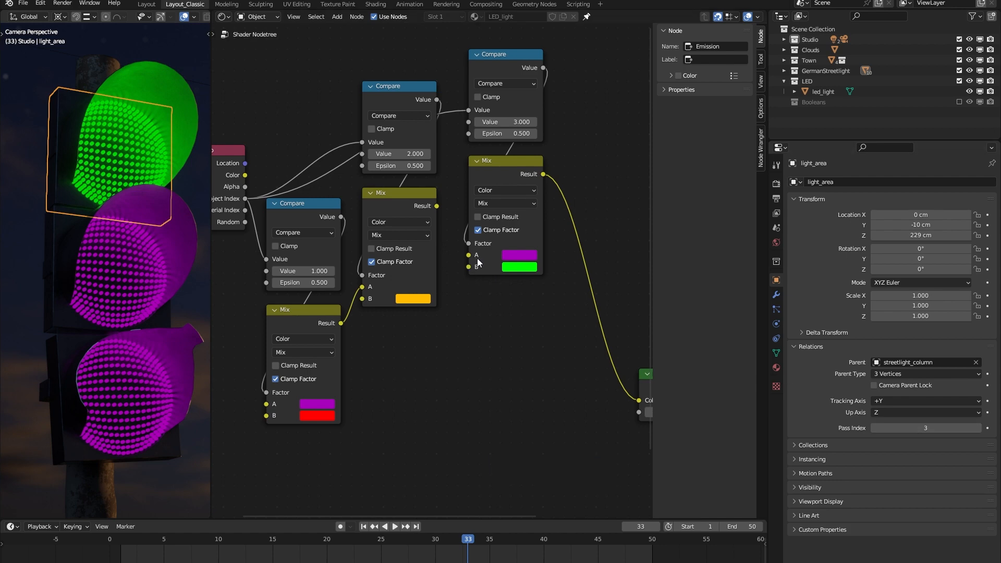
{"action": "left_click_drag", "start_coordinate": [436, 207], "coordinate": [453, 213]}
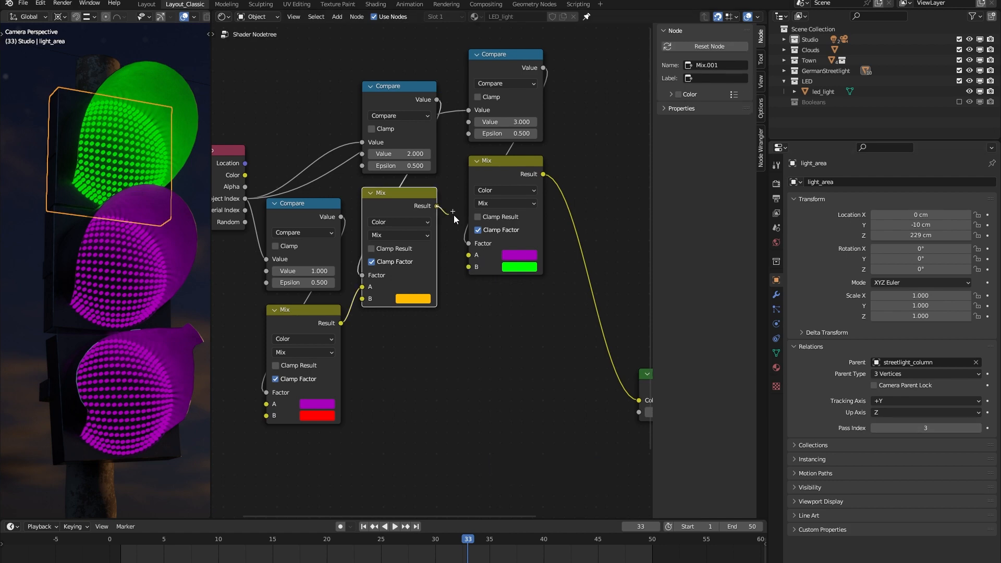
{"action": "left_click_drag", "start_coordinate": [450, 249], "coordinate": [463, 253]}
- Lower the light_area object's Pass Index through 2 and 1 to 0 to check each color
{"action": "left_click", "coordinate": [874, 428]}
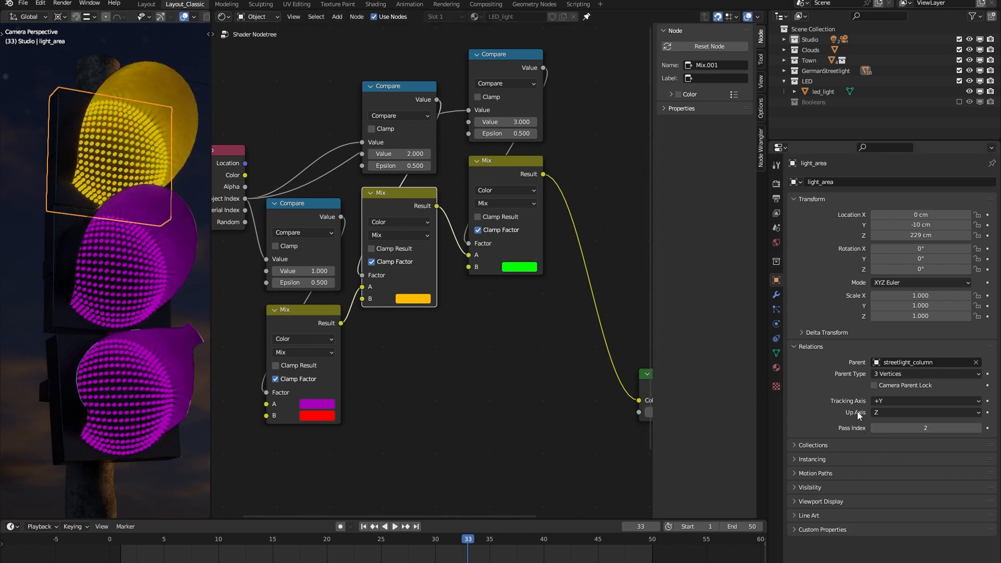
{"action": "left_click", "coordinate": [872, 427]}
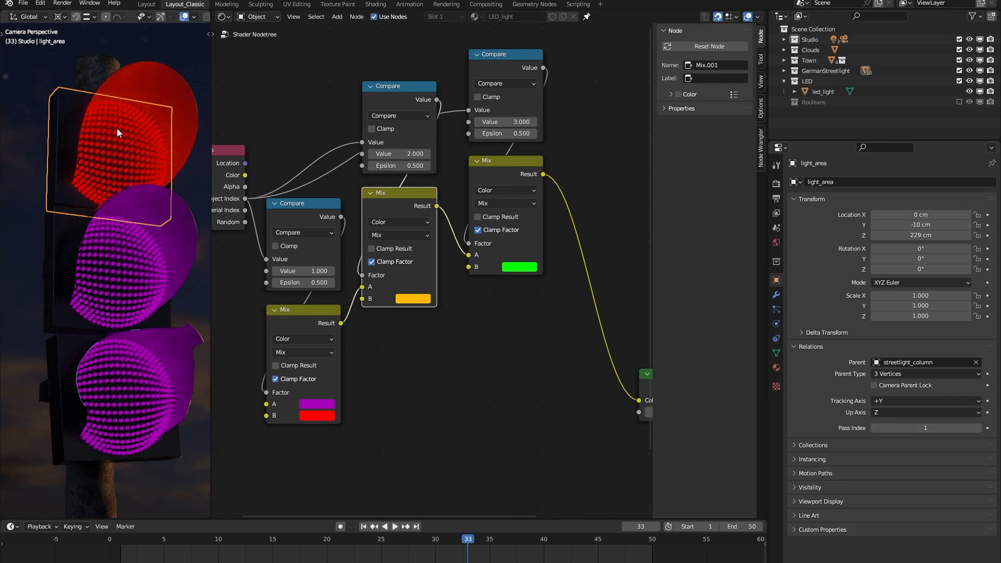
{"action": "left_click", "coordinate": [871, 426]}
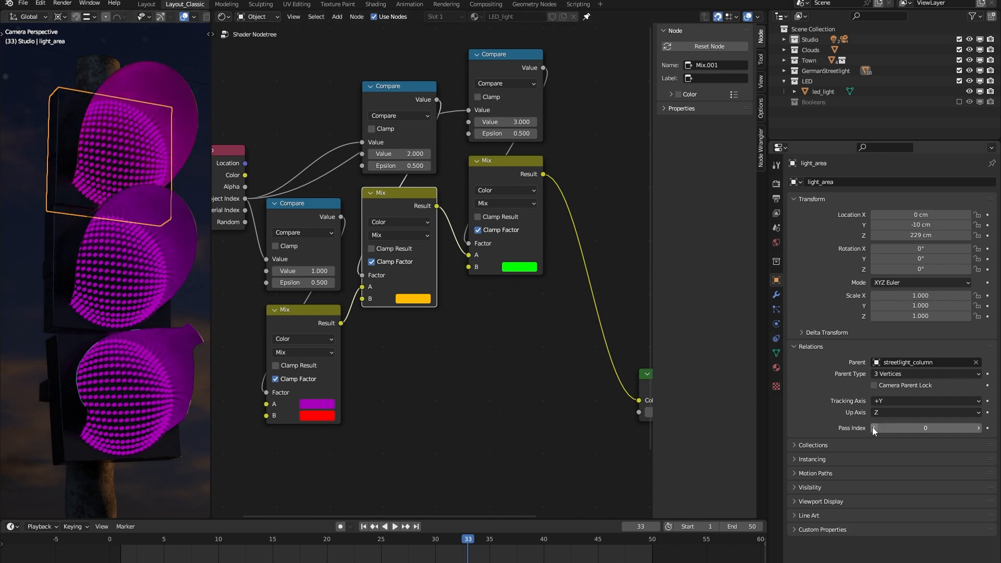
{"action": "right_click", "coordinate": [250, 396]}
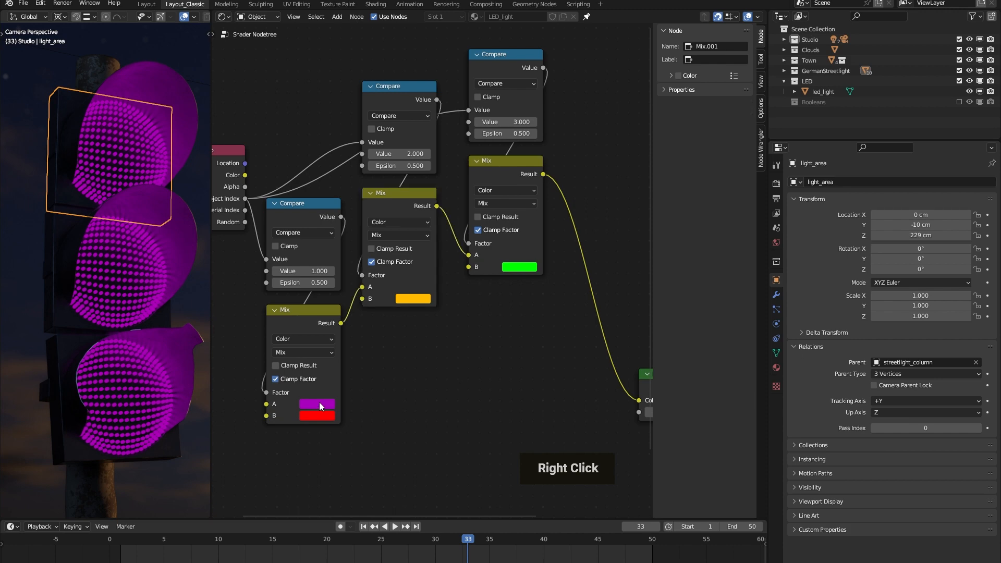
- Move the Principled BSDF node up beneath the Mix nodes
{"action": "scroll", "coordinate": [415, 388], "scroll_direction": "down", "scroll_amount": 2}
{"action": "middle_click", "coordinate": [420, 350]}
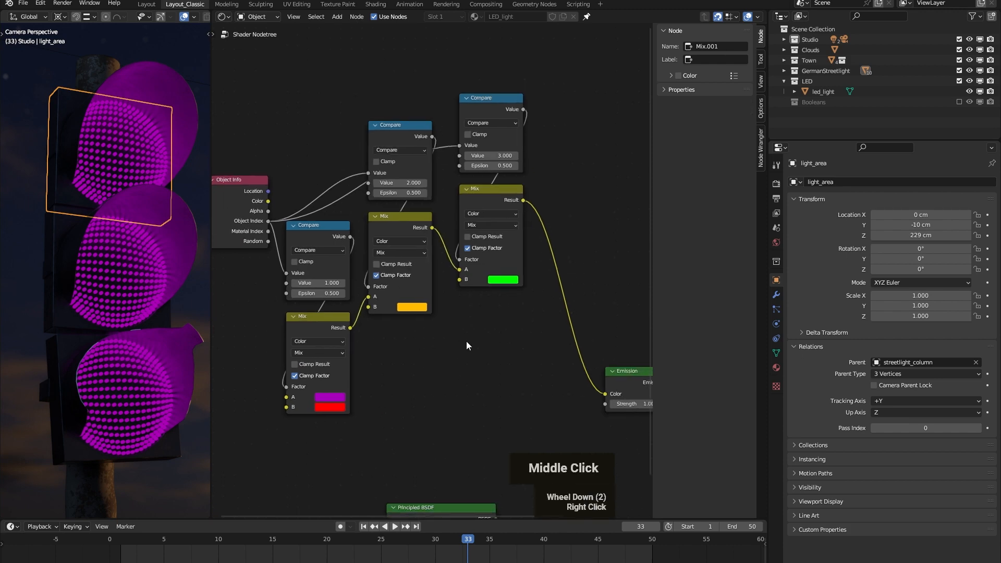
{"action": "middle_click_drag", "start_coordinate": [358, 377], "coordinate": [389, 340]}
{"action": "left_click_drag", "start_coordinate": [454, 431], "coordinate": [481, 328]}
{"action": "middle_click_drag", "start_coordinate": [278, 230], "coordinate": [286, 254]}
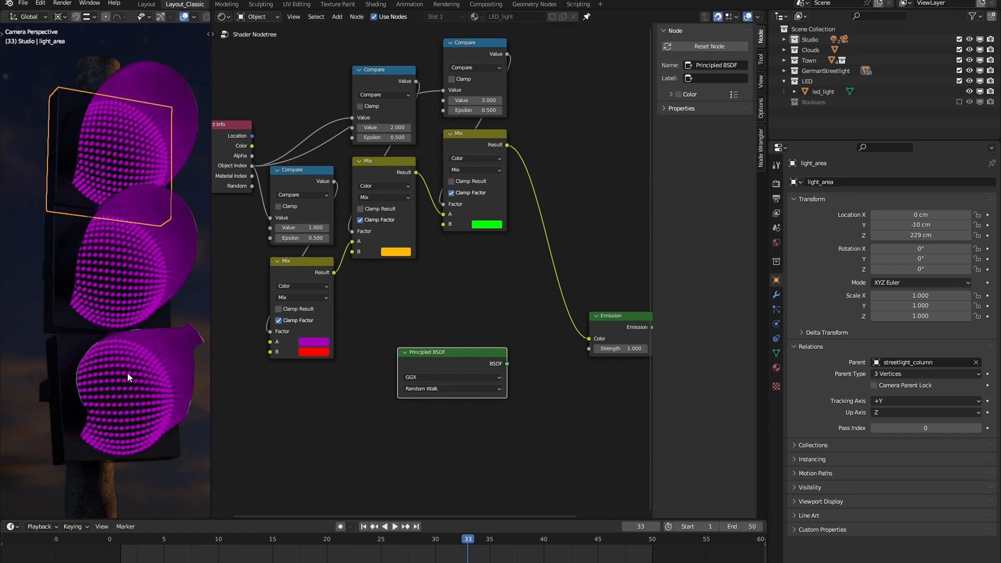
- Place the Emission node beside the green Mix node and the Principled BSDF node directly below the Emission node
{"action": "middle_click_drag", "start_coordinate": [451, 285], "coordinate": [364, 308]}
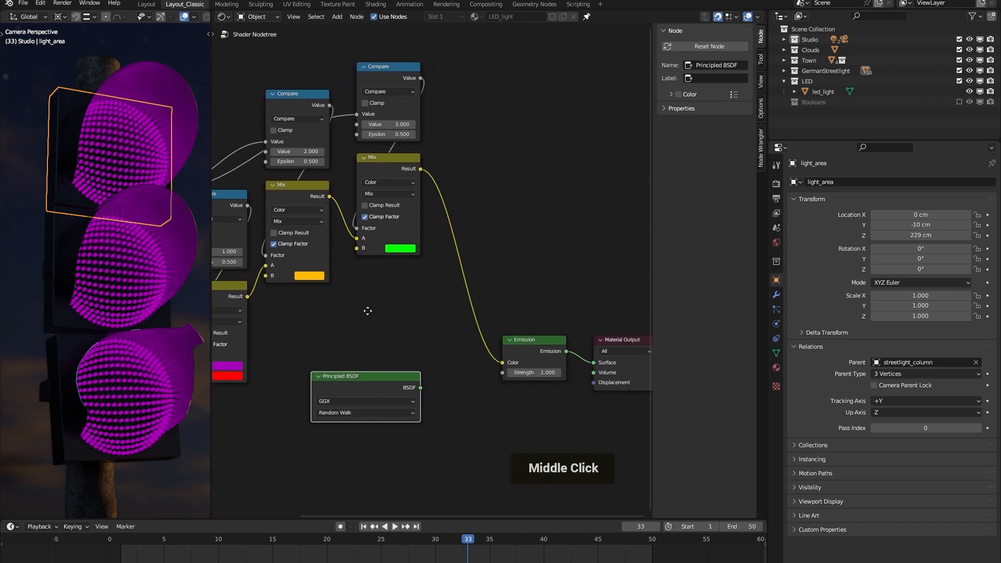
{"action": "left_click_drag", "start_coordinate": [392, 375], "coordinate": [512, 412]}
{"action": "left_click_drag", "start_coordinate": [542, 340], "coordinate": [497, 258]}
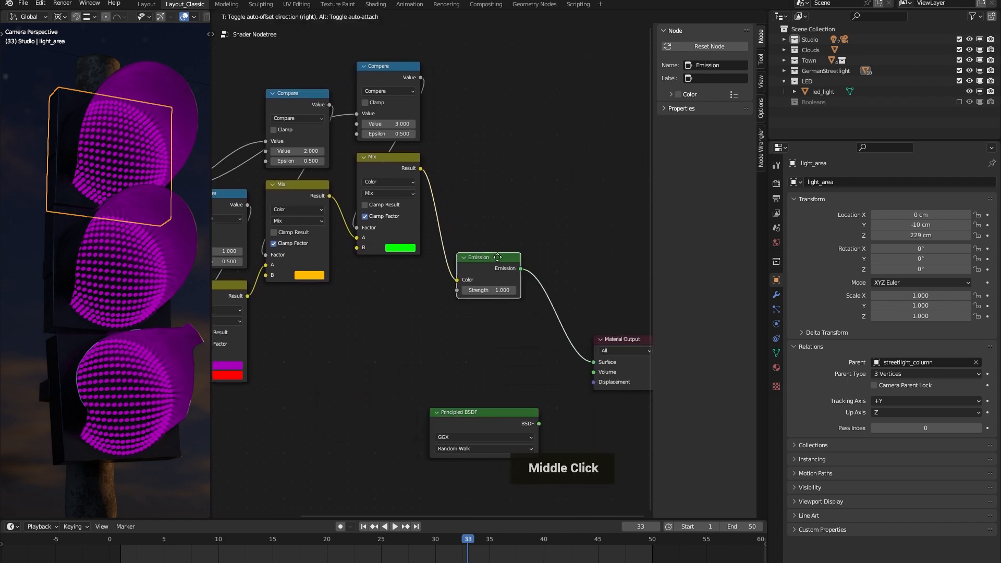
{"action": "left_click_drag", "start_coordinate": [505, 410], "coordinate": [487, 327]}
{"action": "middle_click_drag", "start_coordinate": [487, 328], "coordinate": [566, 362]}
{"action": "scroll", "coordinate": [567, 362], "scroll_direction": "down", "scroll_amount": 1}
{"action": "middle_click_drag", "start_coordinate": [550, 286], "coordinate": [552, 289]}
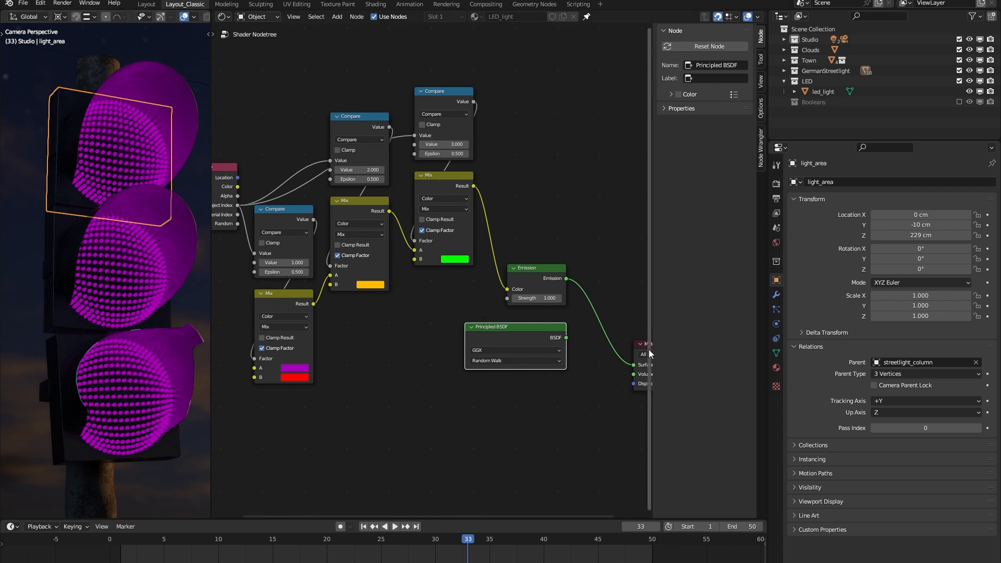
{"action": "middle_click_drag", "start_coordinate": [521, 238], "coordinate": [510, 235]}
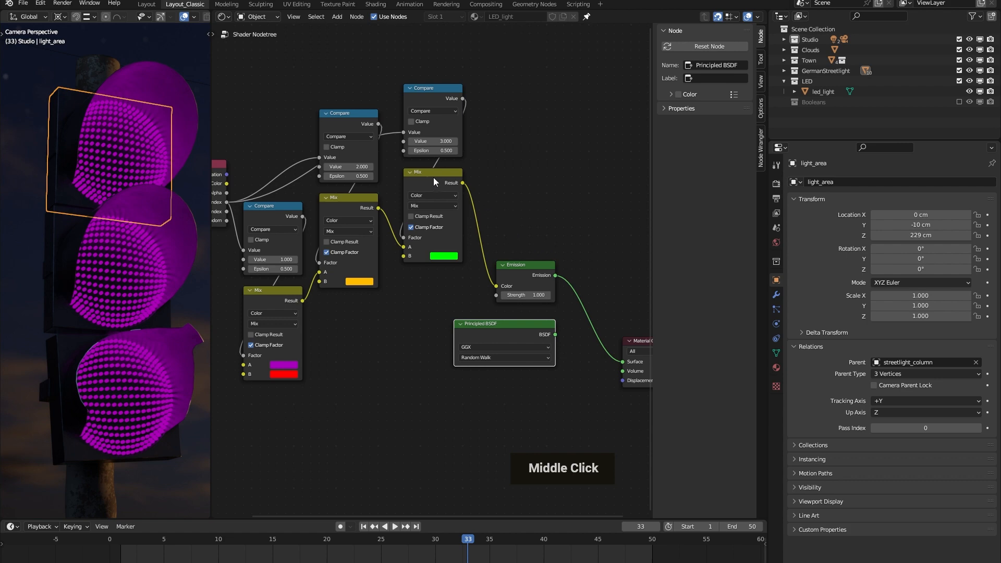
{"action": "middle_click_drag", "start_coordinate": [500, 193], "coordinate": [460, 197]}
{"action": "left_click", "coordinate": [487, 194]}
{"action": "scroll", "coordinate": [524, 228], "scroll_direction": "up", "scroll_amount": 2}
{"action": "middle_click_drag", "start_coordinate": [523, 228], "coordinate": [492, 227]}
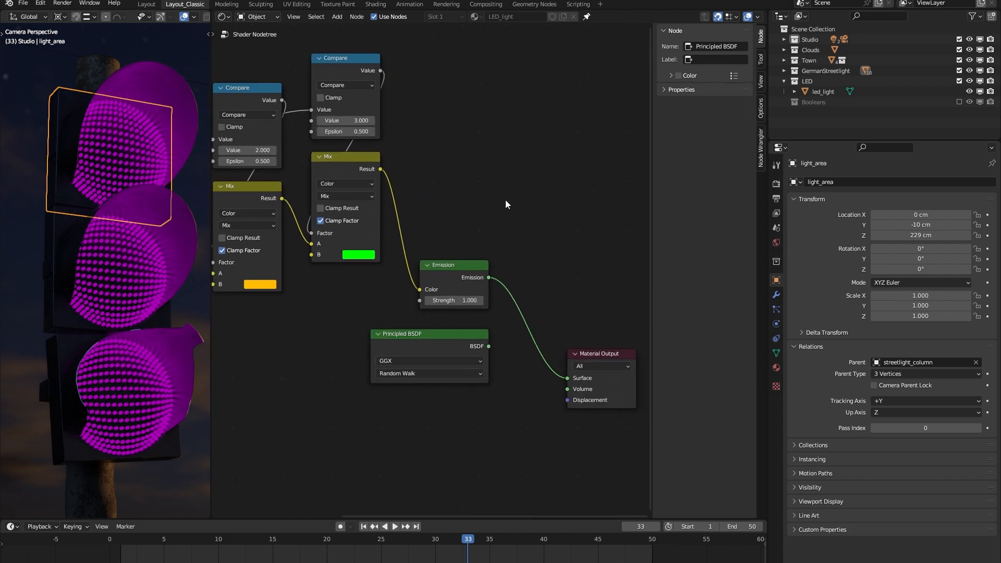
- Insert a Mix Shader between the Emission and Material Output nodes and connect the Principled BSDF to its second Shader input
{"action": "key", "text": "shift+a"}
{"action": "type", "text": "mix"}
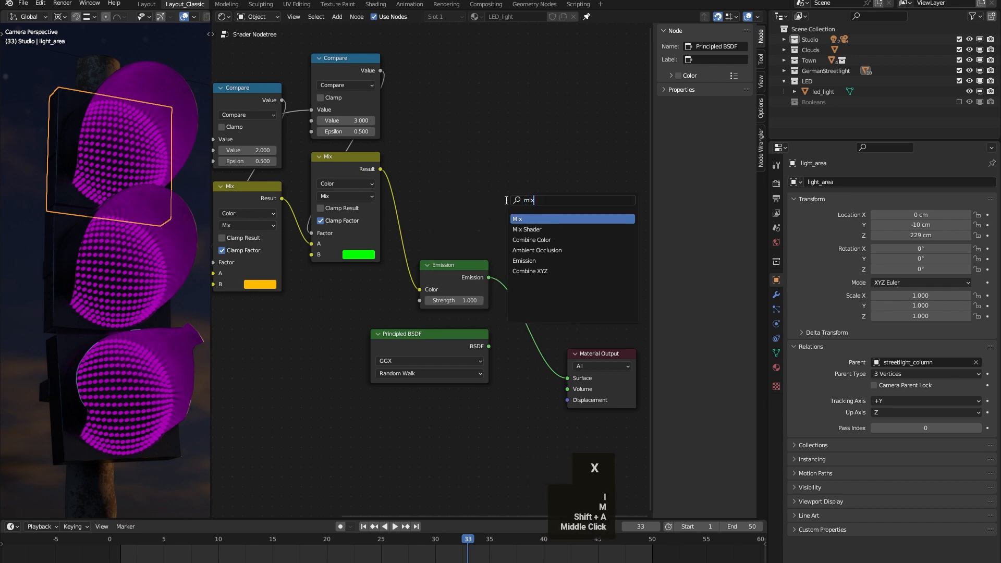
{"action": "left_click", "coordinate": [531, 230]}
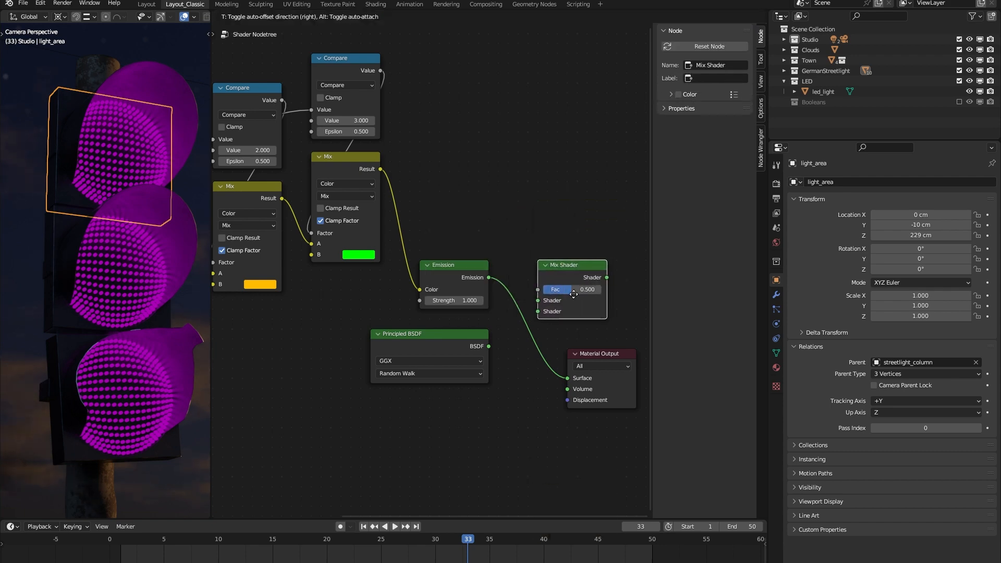
{"action": "left_click", "coordinate": [548, 314]}
{"action": "middle_click_drag", "start_coordinate": [590, 309], "coordinate": [535, 270]}
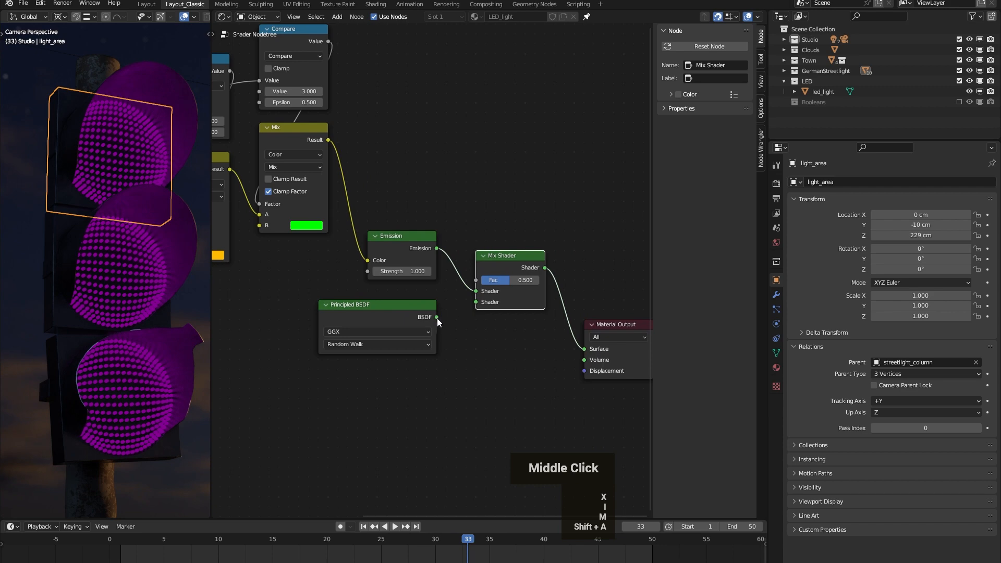
{"action": "left_click_drag", "start_coordinate": [437, 318], "coordinate": [477, 304]}
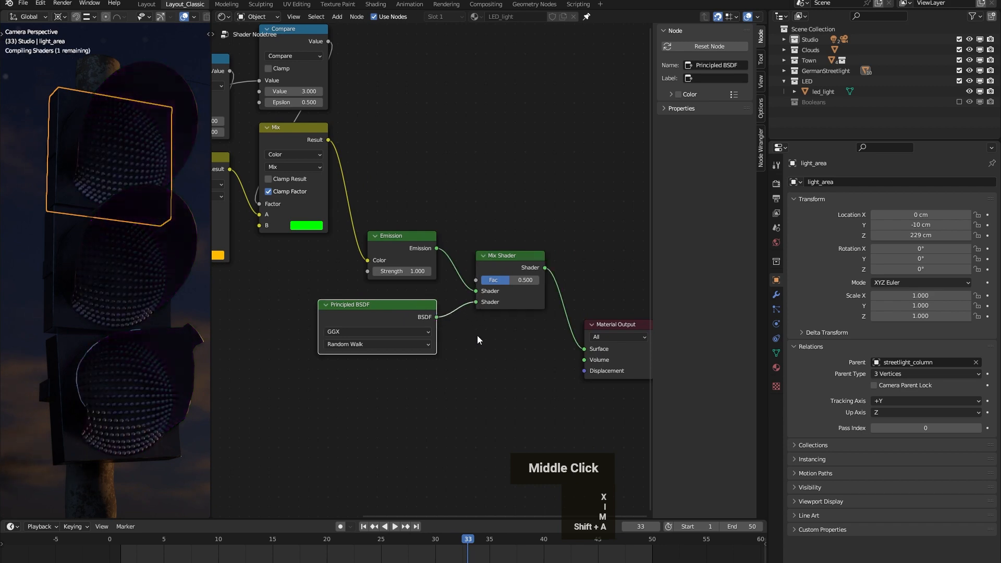
- Test the Mix Shader's Fac at 0 and at 1 to compare the emissive and unlit looks
{"action": "scroll", "coordinate": [477, 336], "scroll_direction": "down", "scroll_amount": 1}
{"action": "middle_click_drag", "start_coordinate": [491, 332], "coordinate": [512, 328]}
{"action": "middle_click_drag", "start_coordinate": [532, 313], "coordinate": [501, 303]}
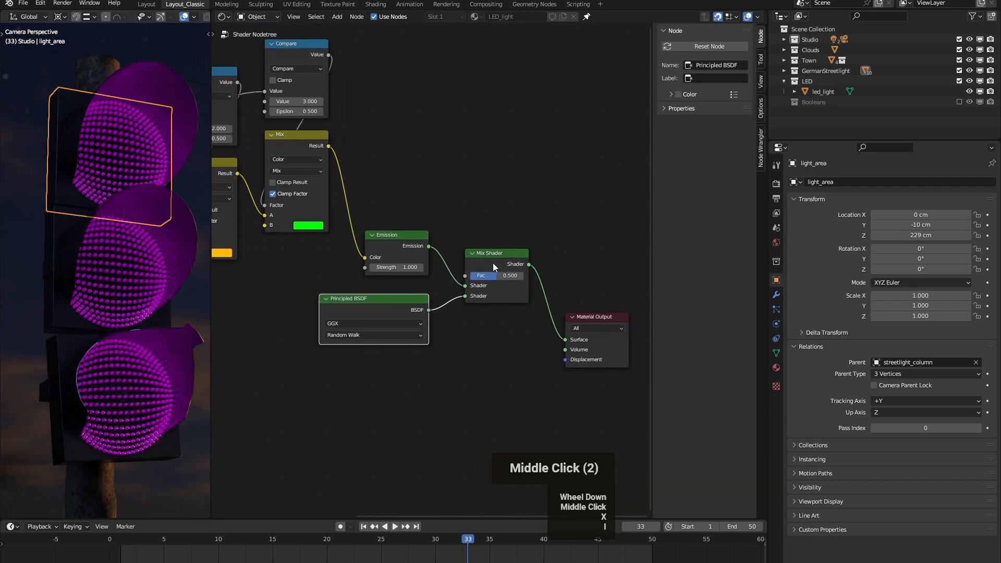
{"action": "middle_click_drag", "start_coordinate": [415, 210], "coordinate": [489, 233]}
{"action": "scroll", "coordinate": [489, 233], "scroll_direction": "down", "scroll_amount": 1}
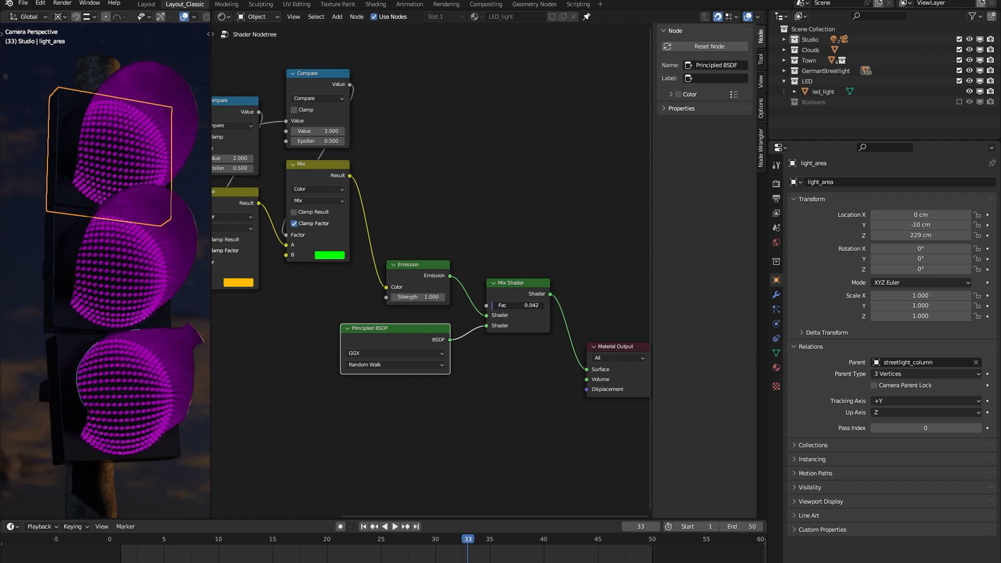
{"action": "left_click_drag", "start_coordinate": [525, 305], "coordinate": [491, 301]}
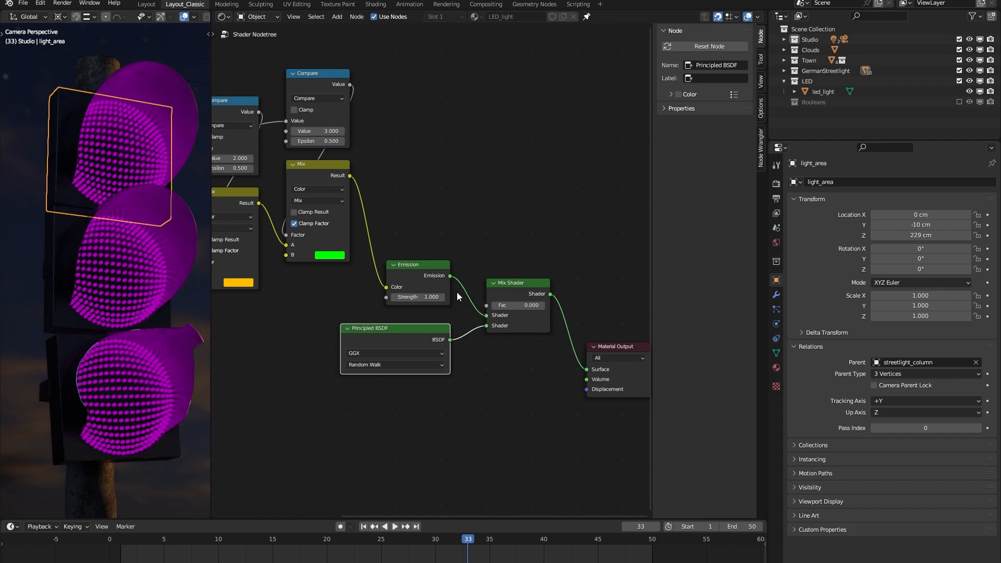
{"action": "left_click_drag", "start_coordinate": [492, 306], "coordinate": [544, 306]}
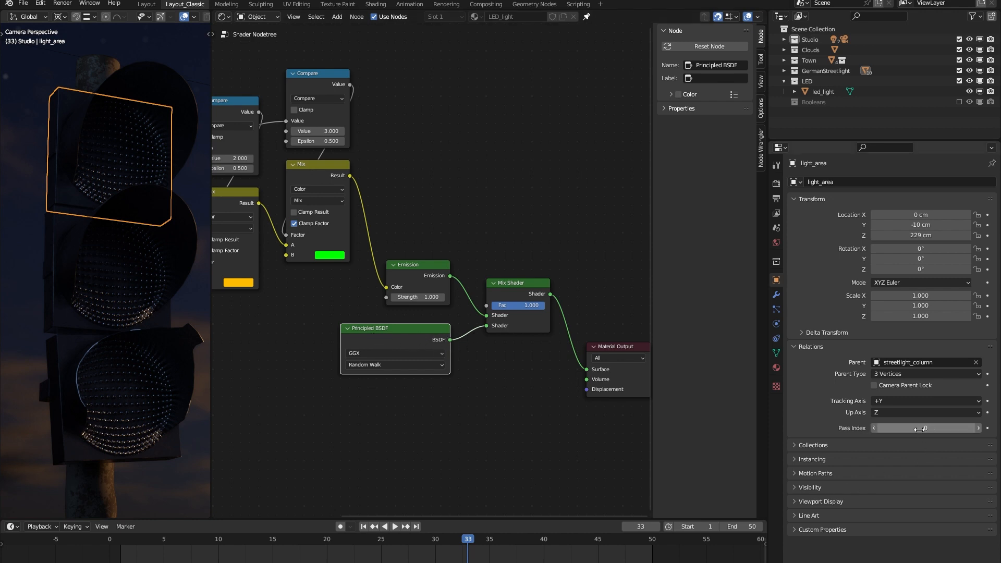
- Duplicate the green light's Compare node above the Mix Shader and connect Object Info's Object Index to its first Value input
{"action": "left_click", "coordinate": [331, 83]}
{"action": "key", "text": "shift+d"}
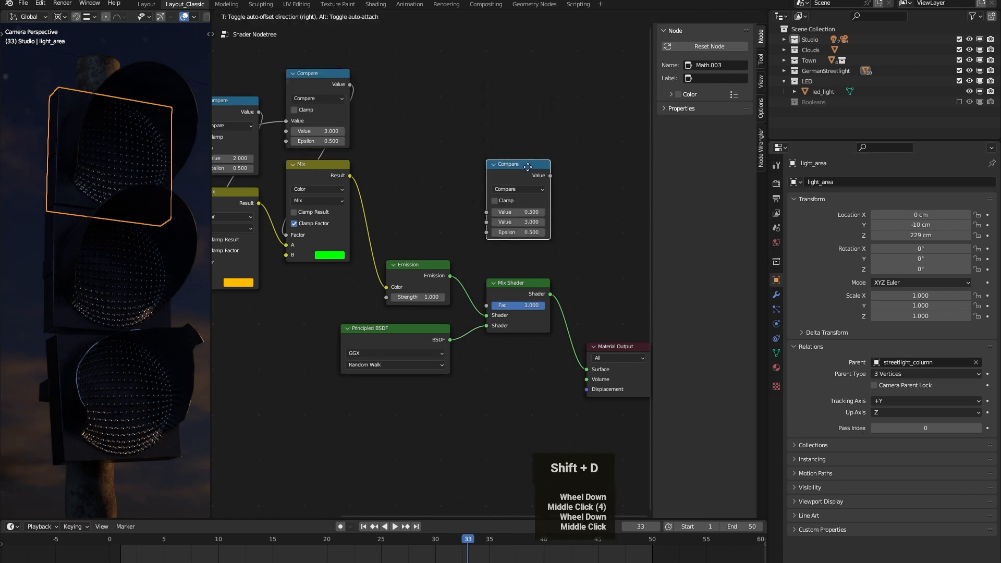
{"action": "left_click", "coordinate": [528, 186]}
{"action": "scroll", "coordinate": [504, 206], "scroll_direction": "down", "scroll_amount": 2}
{"action": "middle_click_drag", "start_coordinate": [379, 203], "coordinate": [376, 203]}
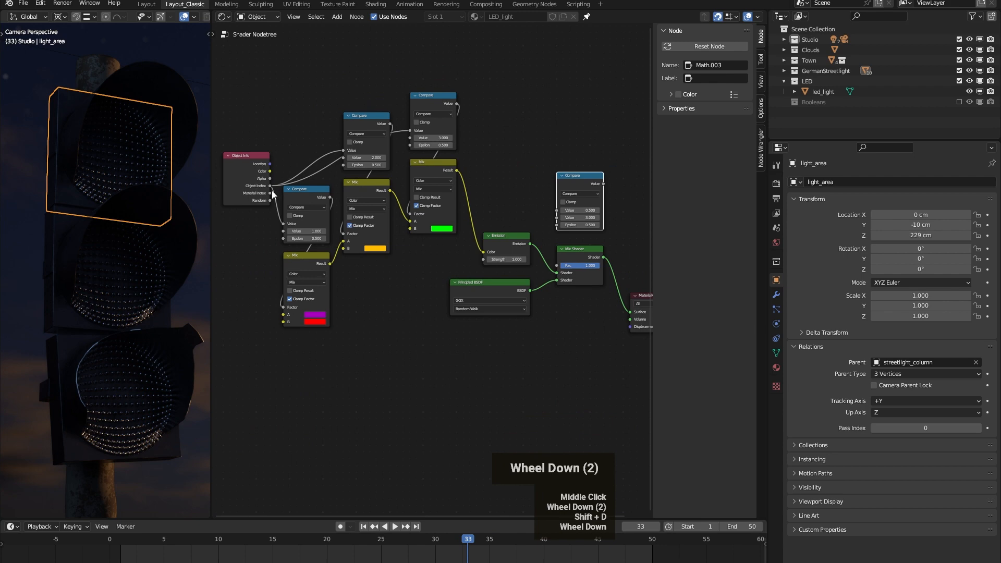
{"action": "left_click_drag", "start_coordinate": [270, 186], "coordinate": [557, 210]}
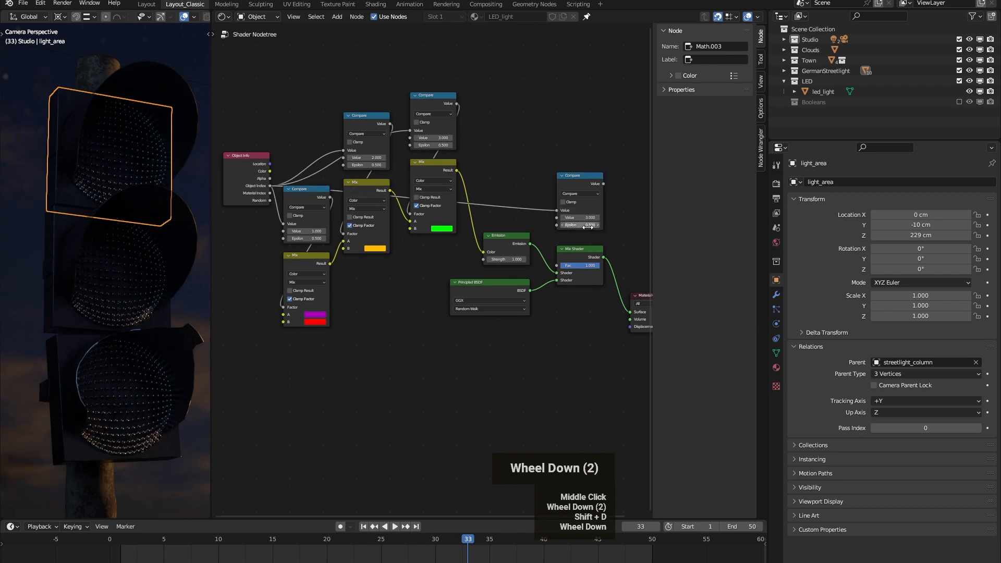
- Set the new Compare node's comparison Value to 0 and connect its output to the Mix Shader's Fac
{"action": "middle_click_drag", "start_coordinate": [587, 226], "coordinate": [446, 218]}
{"action": "scroll", "coordinate": [409, 233], "scroll_direction": "up", "scroll_amount": 8}
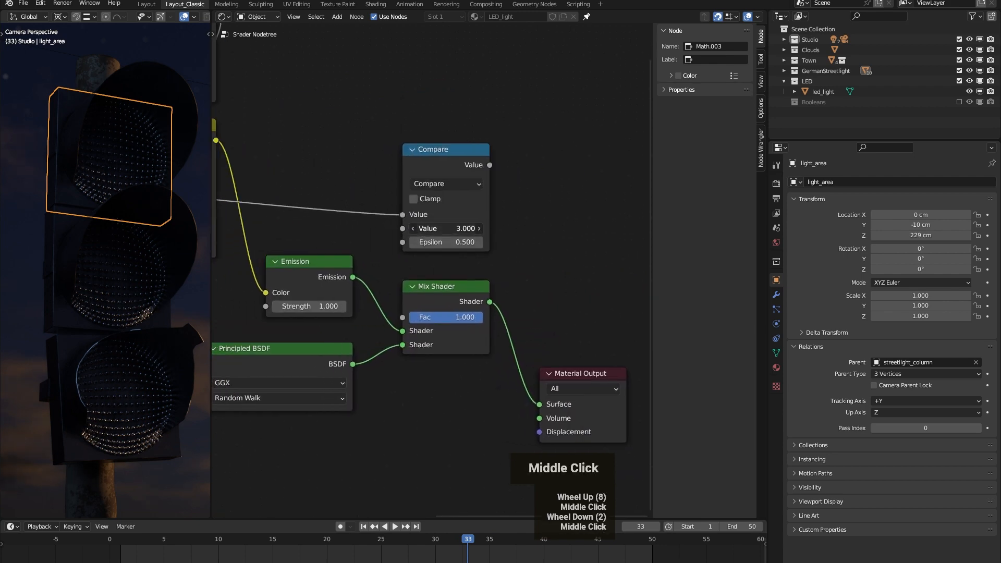
{"action": "left_click", "coordinate": [446, 229]}
{"action": "type", "text": "0"}
{"action": "key", "text": "Return"}
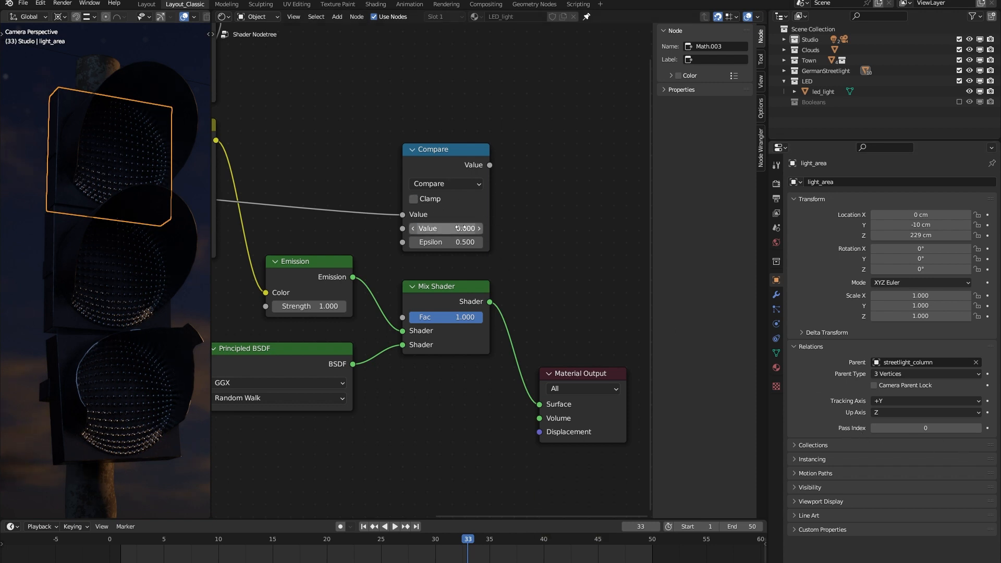
{"action": "middle_click_drag", "start_coordinate": [478, 261], "coordinate": [523, 257]}
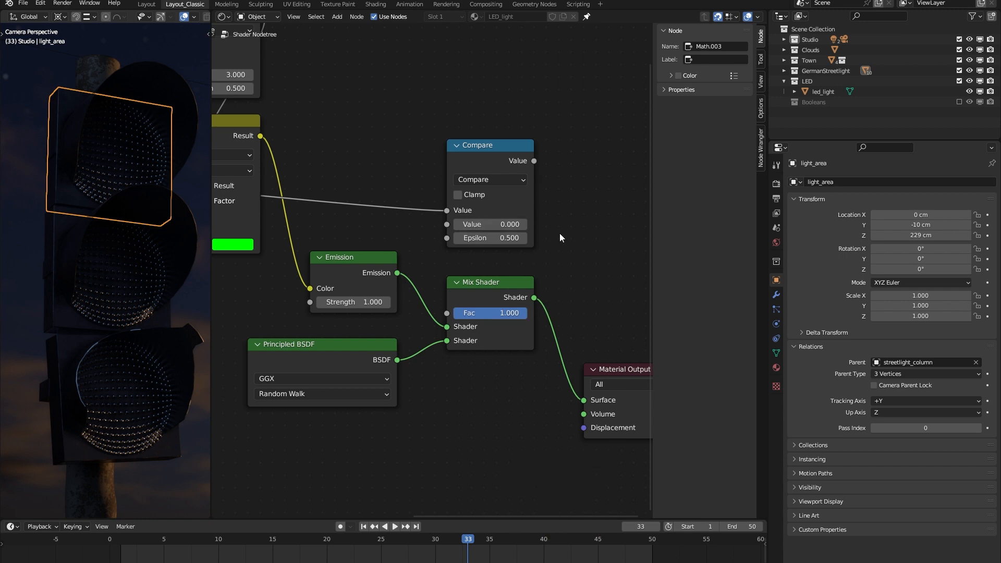
{"action": "left_click_drag", "start_coordinate": [534, 162], "coordinate": [458, 311]}
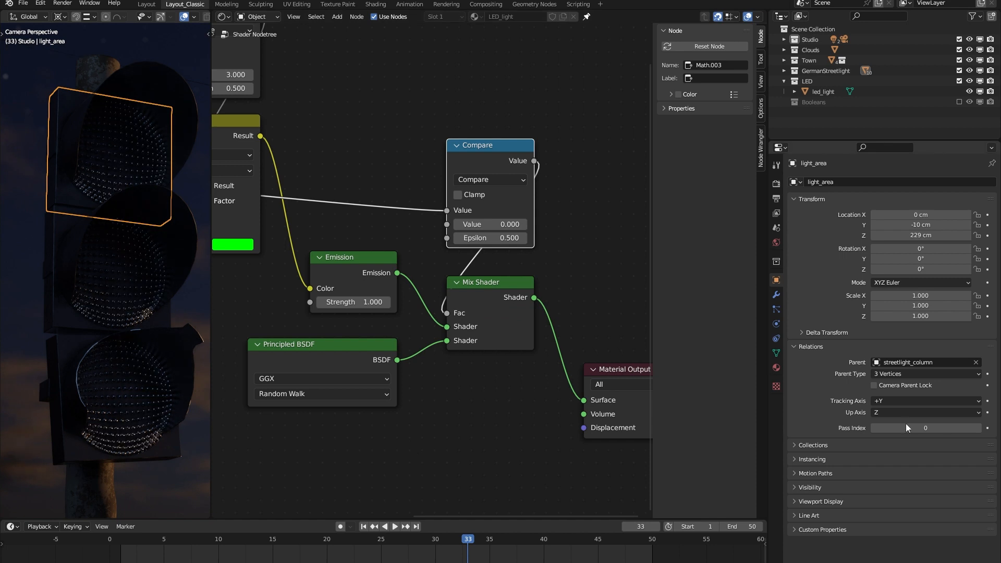
- Raise the light_area object's Pass Index through 1, 2 and 3 to 4 to check each lighting state
{"action": "left_click", "coordinate": [978, 428]}
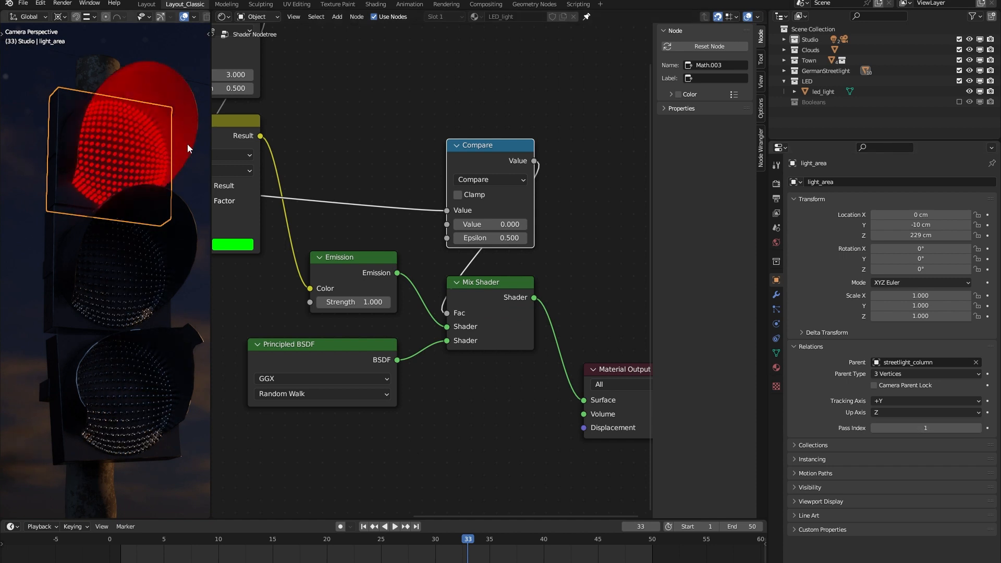
{"action": "left_click", "coordinate": [978, 428]}
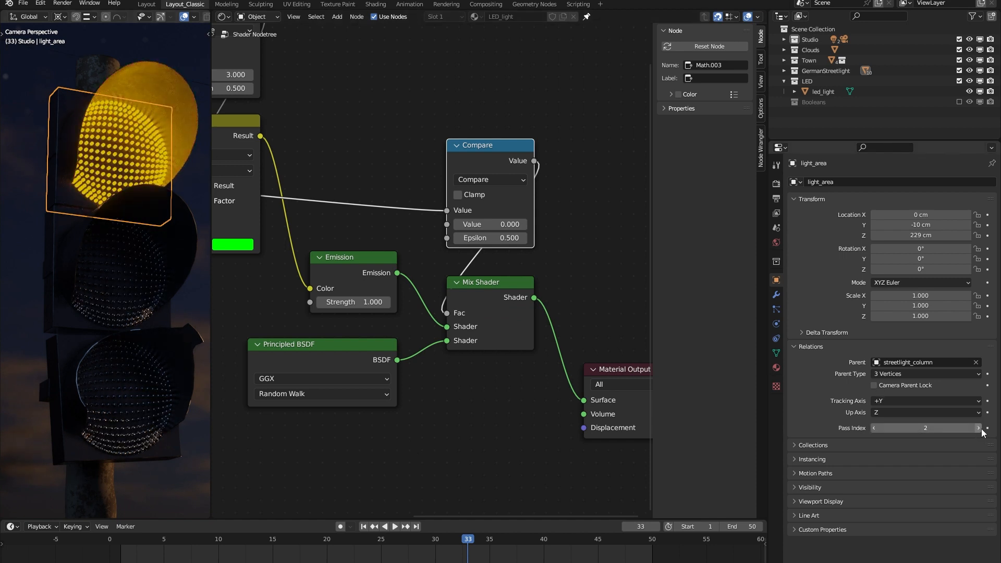
{"action": "left_click", "coordinate": [980, 428]}
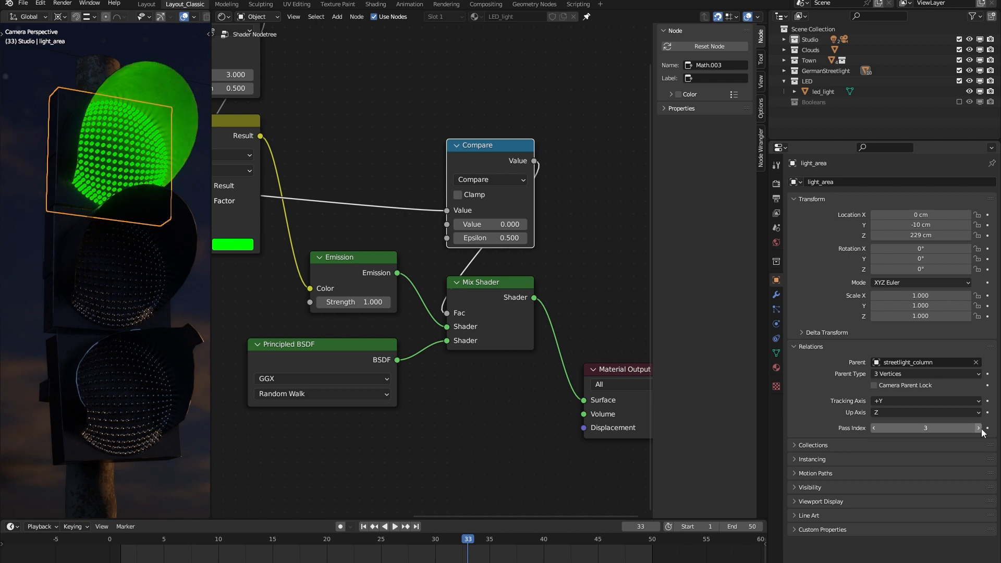
{"action": "left_click", "coordinate": [978, 428]}
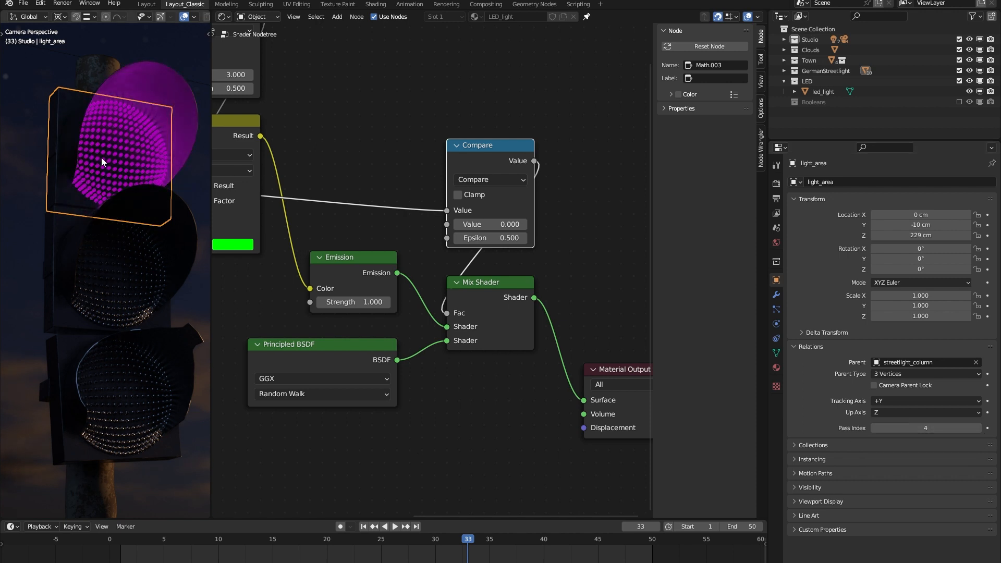
- Move the first Compare node and the red Mix node beneath it slightly up to tidy the start of the chain
{"action": "scroll", "coordinate": [397, 253], "scroll_direction": "down", "scroll_amount": 7}
{"action": "middle_click_drag", "start_coordinate": [399, 255], "coordinate": [508, 269]}
{"action": "scroll", "coordinate": [370, 274], "scroll_direction": "up", "scroll_amount": 2}
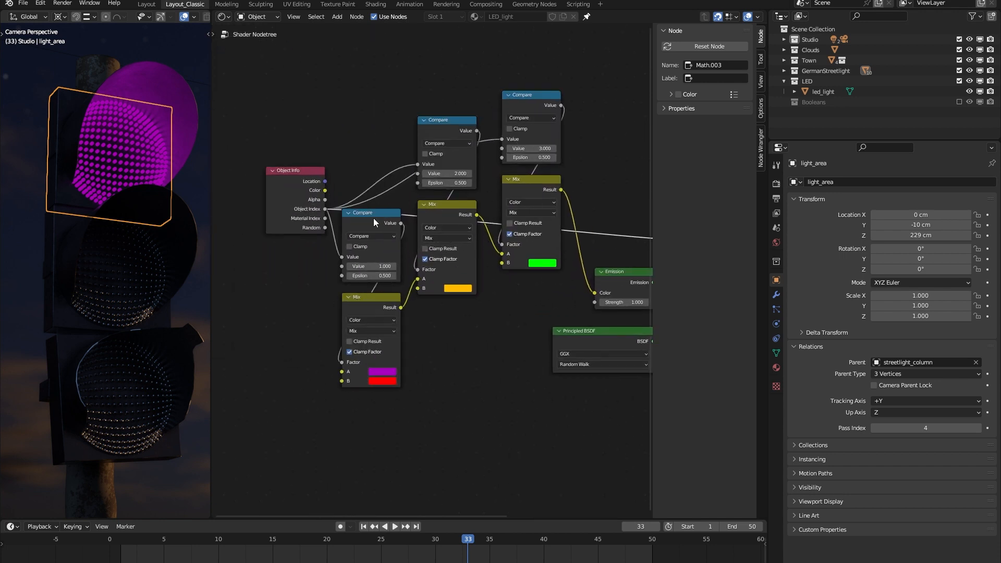
{"action": "left_click_drag", "start_coordinate": [373, 219], "coordinate": [374, 193]}
{"action": "left_click_drag", "start_coordinate": [383, 295], "coordinate": [381, 269]}
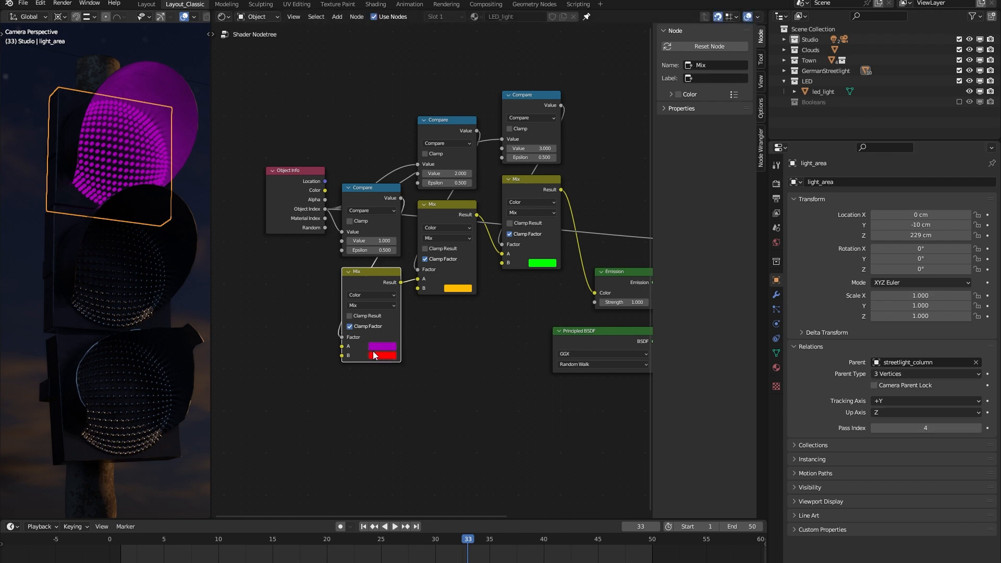
- Move the Material Output node farther from the Mix Shader and lower the Compare node closer to the Mix Shader
{"action": "middle_click_drag", "start_coordinate": [379, 352], "coordinate": [379, 351]}
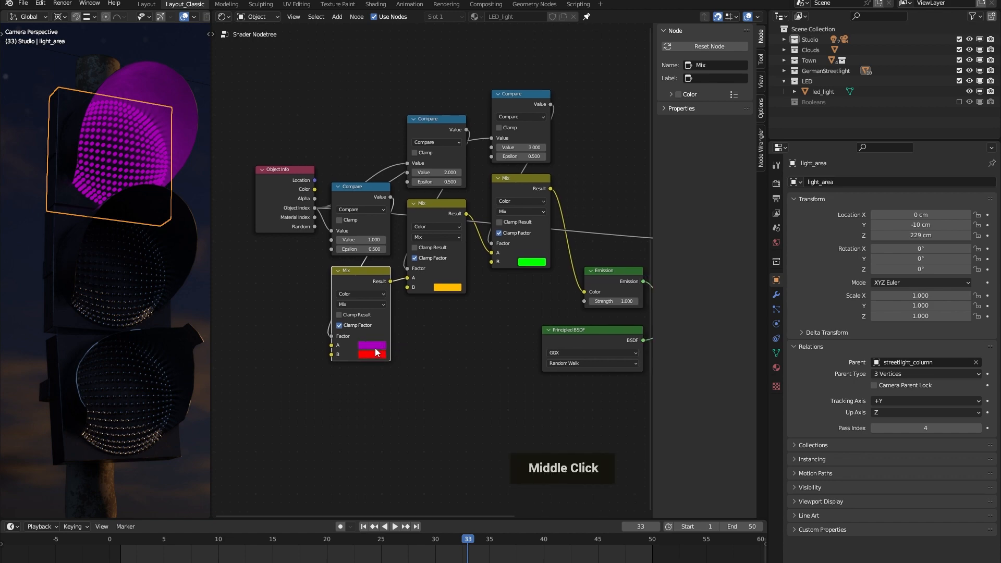
{"action": "middle_click_drag", "start_coordinate": [363, 350], "coordinate": [244, 348]}
{"action": "scroll", "coordinate": [547, 240], "scroll_direction": "up", "scroll_amount": 2}
{"action": "middle_click_drag", "start_coordinate": [547, 240], "coordinate": [411, 231]}
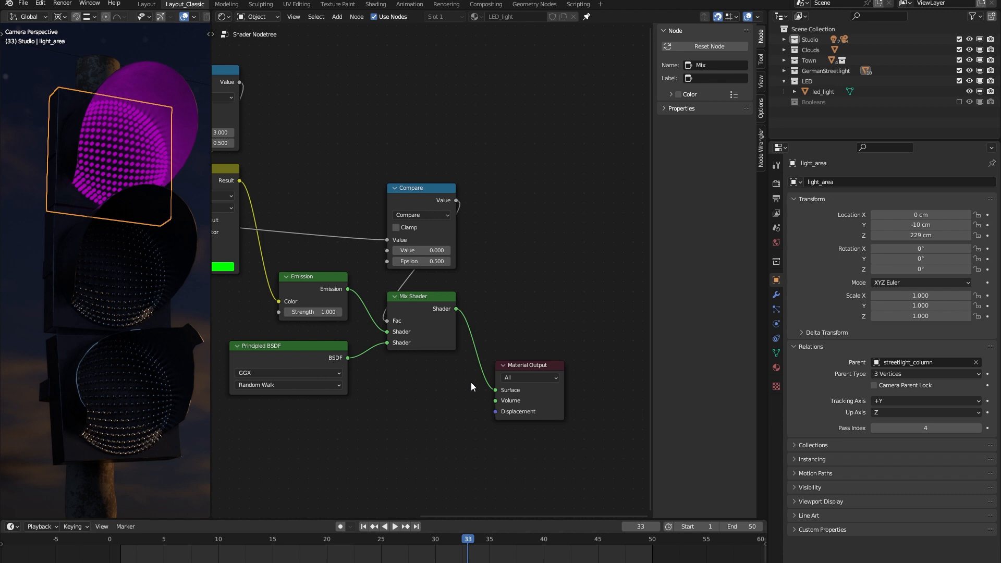
{"action": "middle_click_drag", "start_coordinate": [471, 386], "coordinate": [446, 298]}
{"action": "left_click_drag", "start_coordinate": [468, 352], "coordinate": [537, 352]}
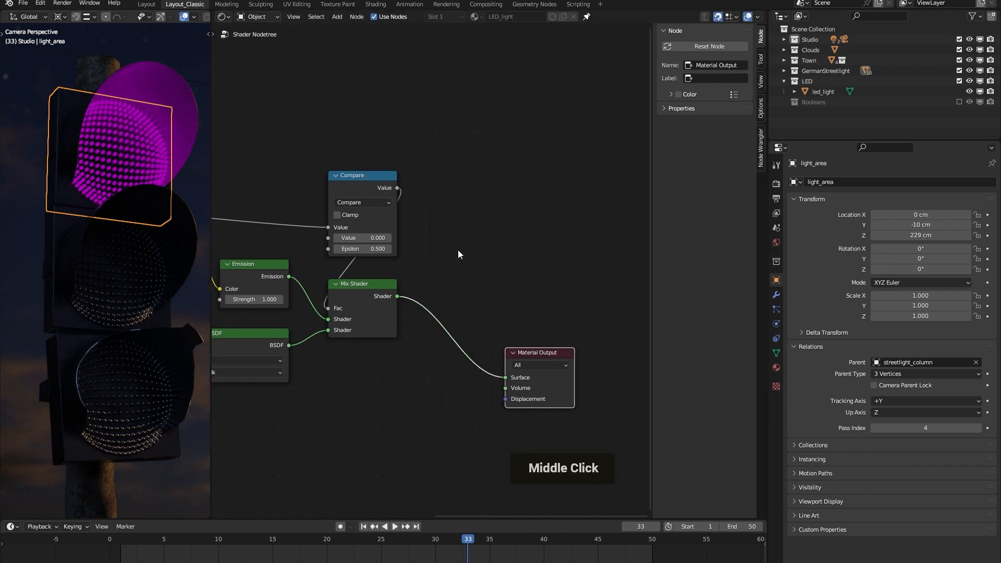
{"action": "left_click_drag", "start_coordinate": [369, 185], "coordinate": [370, 193]}
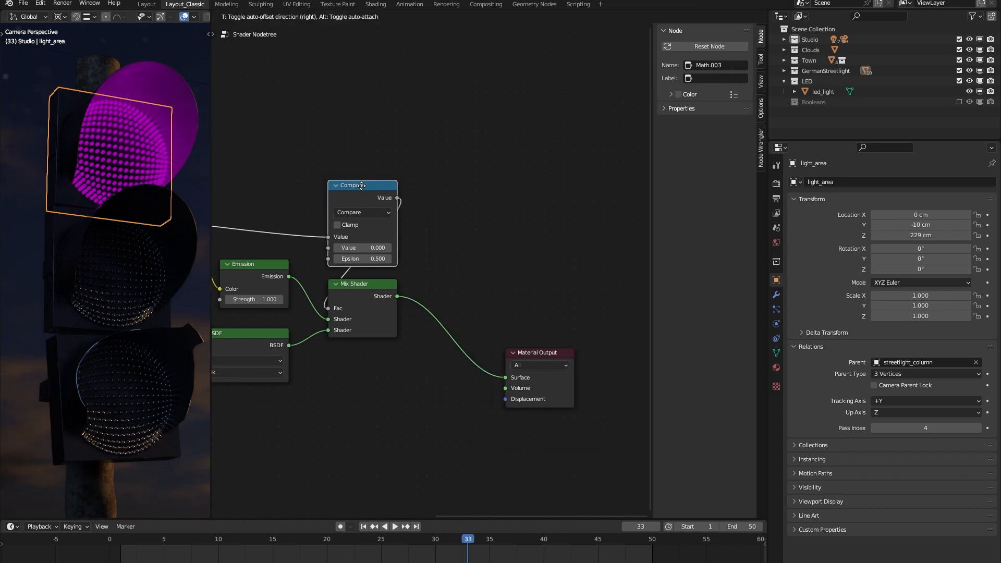
- Duplicate the zero-value Compare node beside itself, add a reroute on the Object Index link, and connect it to the copy's first Value
{"action": "key", "text": "shift+d"}
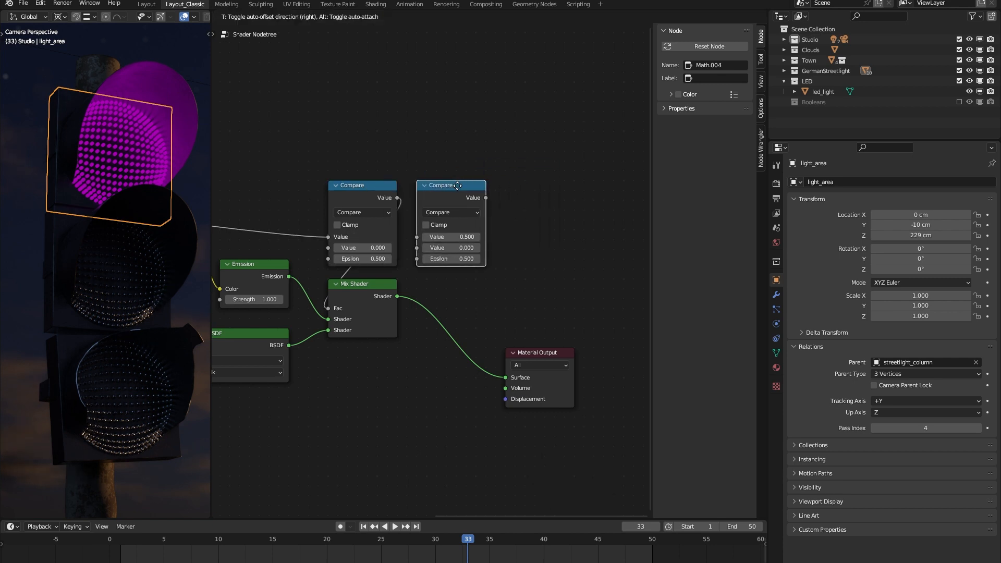
{"action": "left_click", "coordinate": [458, 186]}
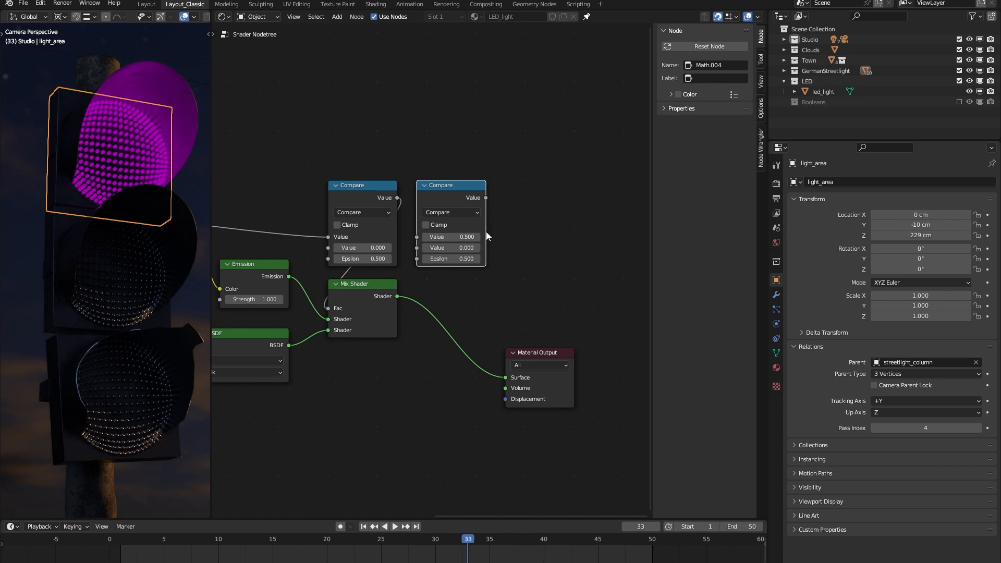
{"action": "middle_click_drag", "start_coordinate": [488, 238], "coordinate": [470, 222]}
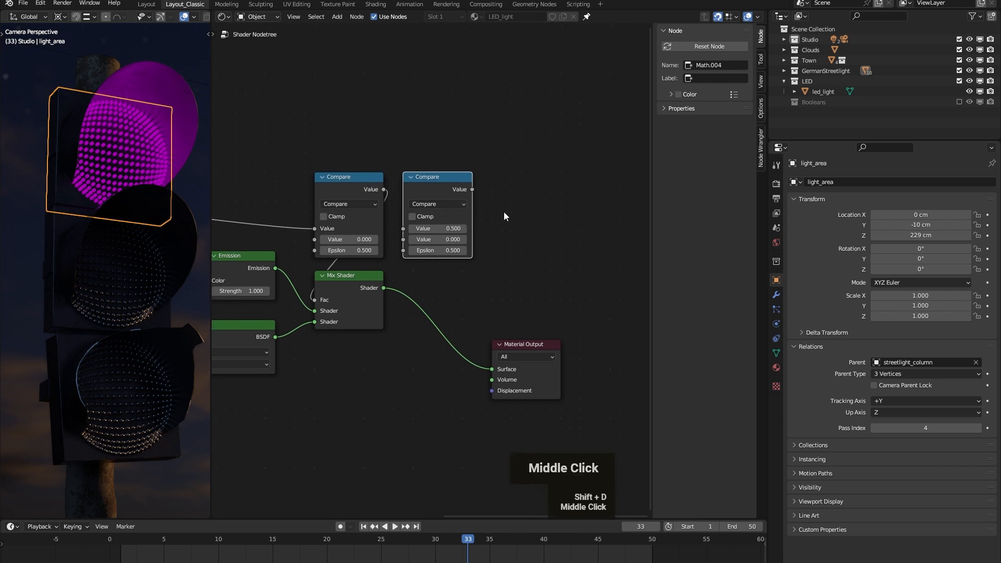
{"action": "scroll", "coordinate": [260, 235], "scroll_direction": "down", "scroll_amount": 2}
{"action": "right_click_drag", "start_coordinate": [259, 235], "coordinate": [262, 222], "text": "shift"}
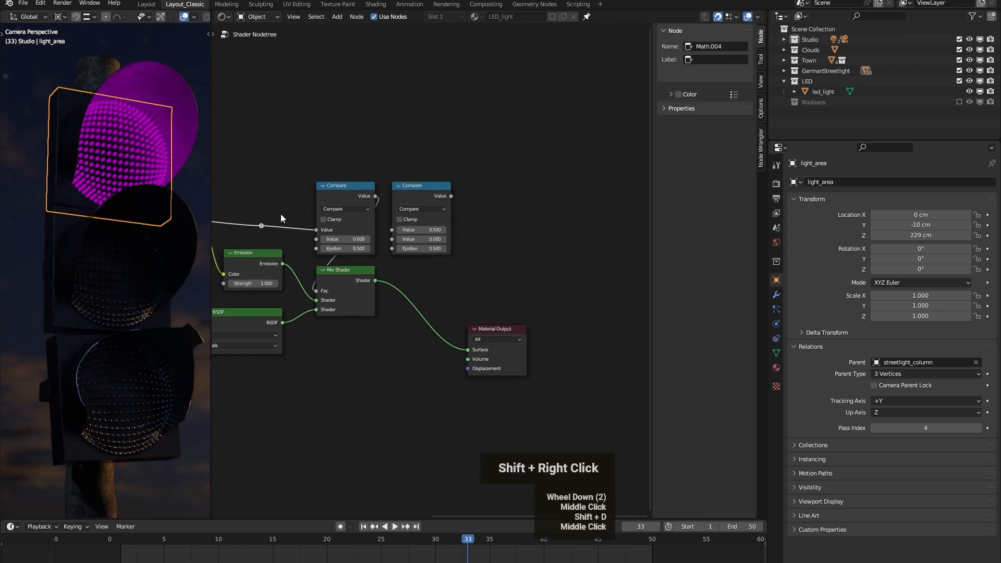
{"action": "left_click_drag", "start_coordinate": [262, 226], "coordinate": [392, 229]}
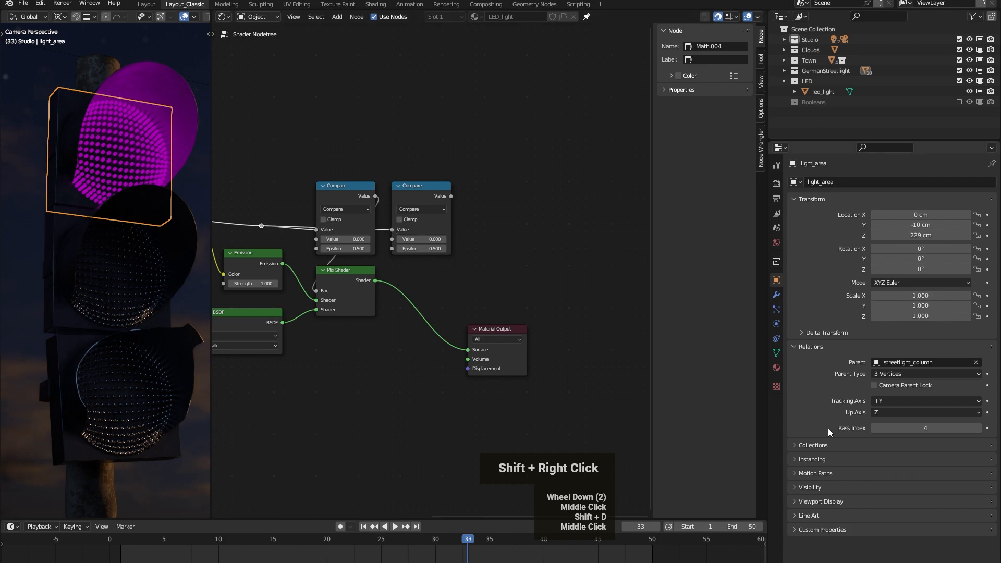
- Duplicate the Mix Shader in front of the Material Output node and connect the Principled BSDF to the copy's second Shader input
{"action": "left_click_drag", "start_coordinate": [525, 338], "coordinate": [575, 338]}
{"action": "left_click", "coordinate": [344, 271]}
{"action": "key", "text": "shift+d"}
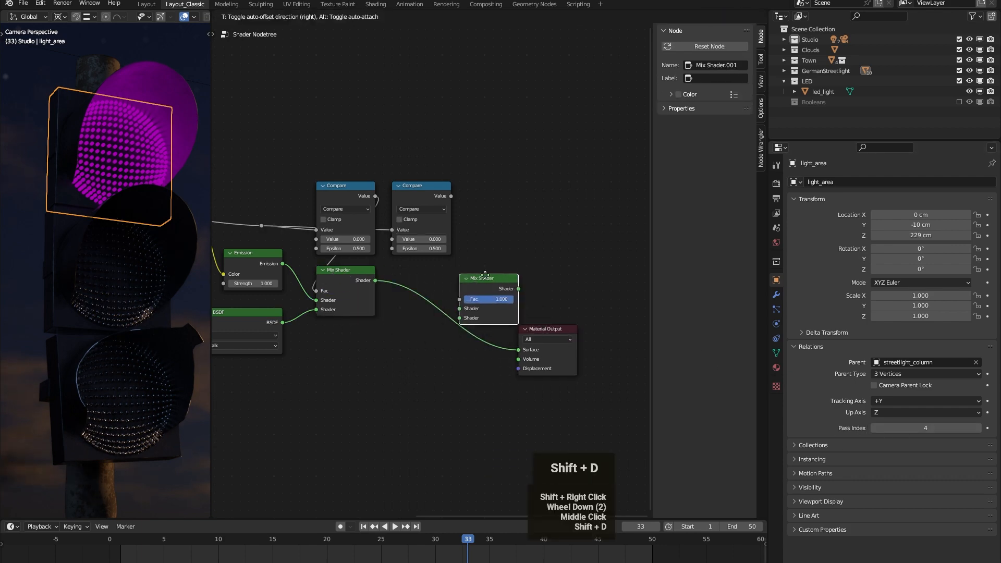
{"action": "left_click", "coordinate": [504, 260]}
{"action": "middle_click_drag", "start_coordinate": [551, 320], "coordinate": [525, 312]}
{"action": "left_click", "coordinate": [513, 326]}
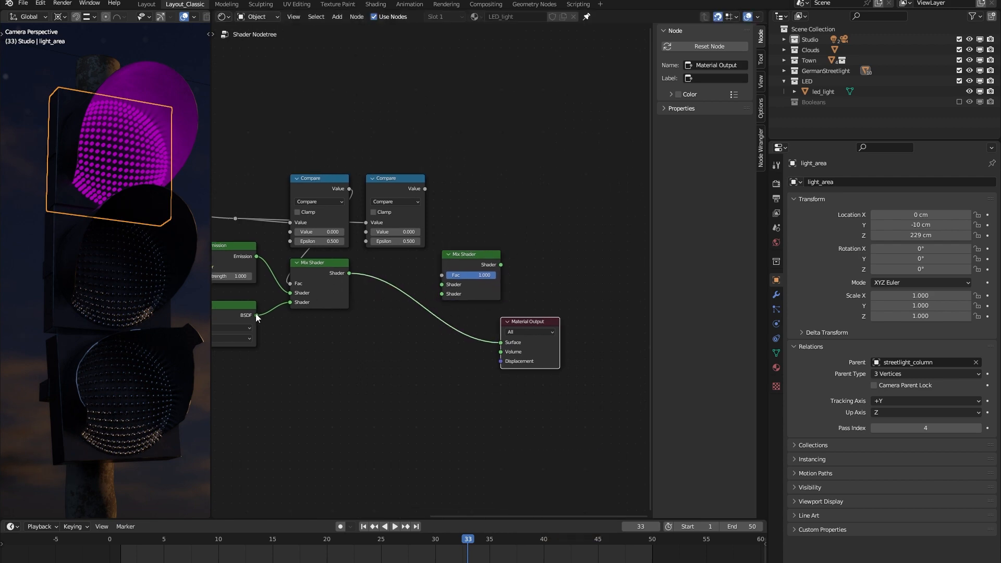
{"action": "middle_click_drag", "start_coordinate": [243, 309], "coordinate": [305, 308]}
{"action": "left_click_drag", "start_coordinate": [338, 306], "coordinate": [522, 284]}
{"action": "middle_click_drag", "start_coordinate": [535, 276], "coordinate": [530, 276]}
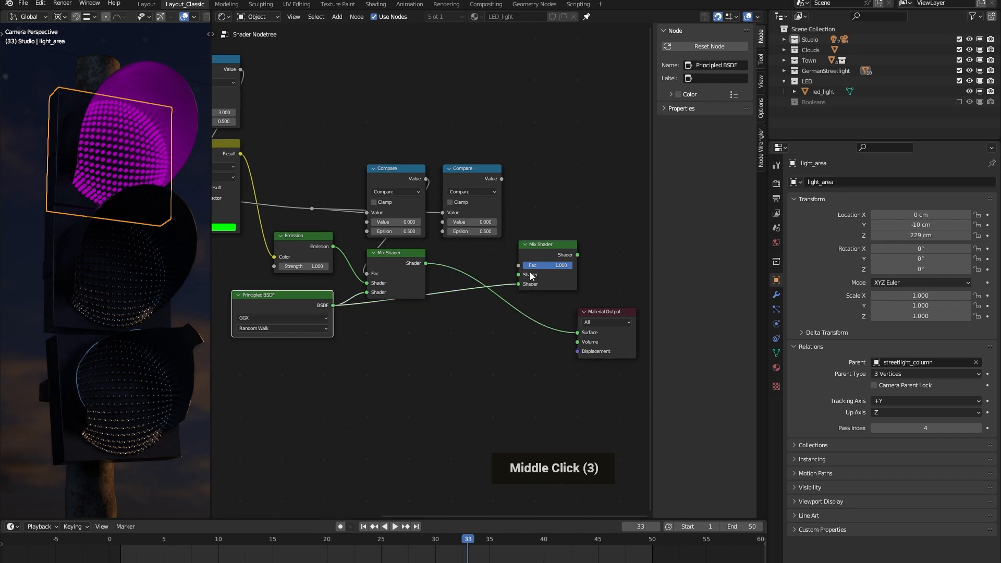
- Change the duplicated Compare node's operation to Greater Than and set its Threshold to 3
{"action": "left_click", "coordinate": [467, 192]}
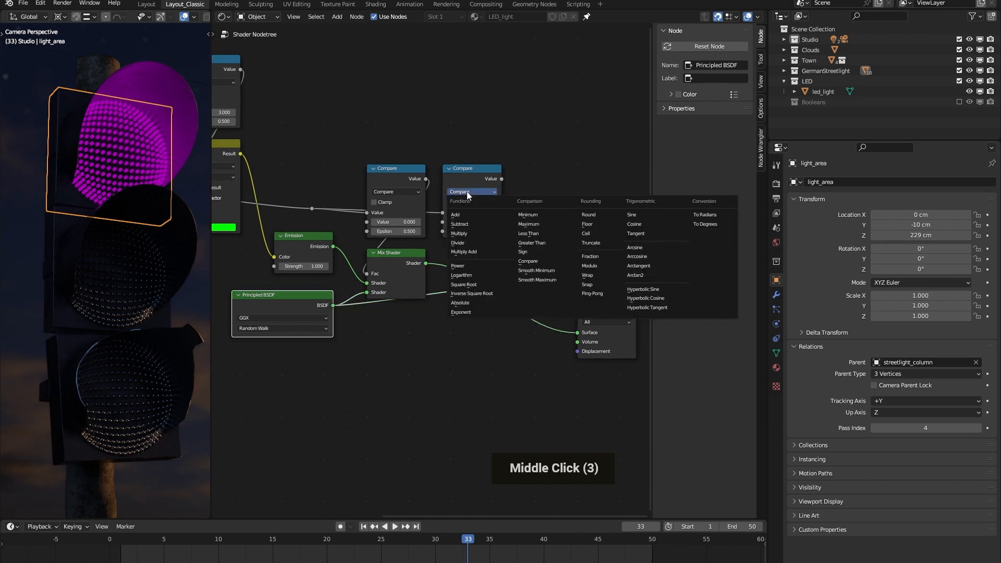
{"action": "left_click", "coordinate": [552, 241]}
{"action": "left_click", "coordinate": [472, 222]}
{"action": "type", "text": "3"}
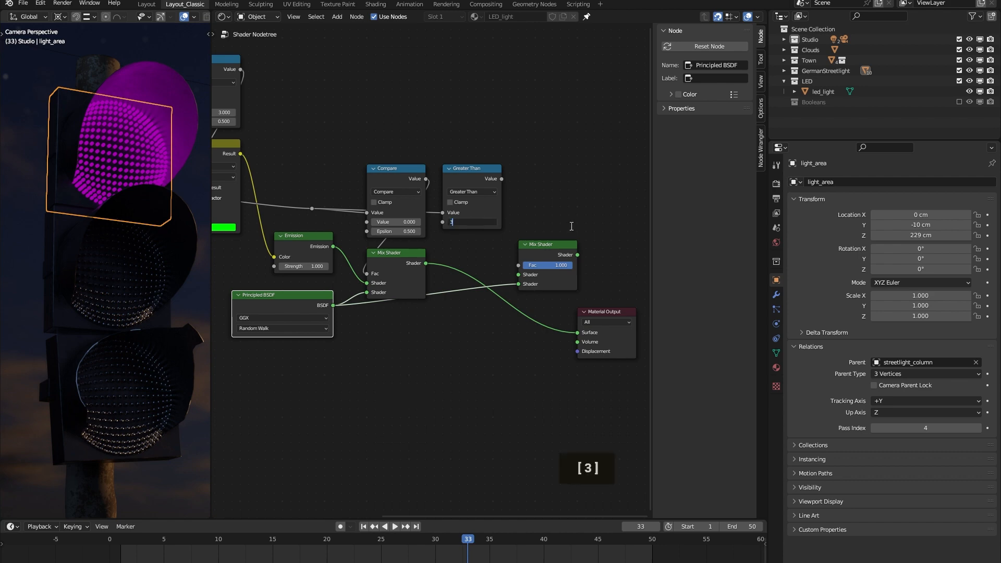
{"action": "key", "text": "Return"}
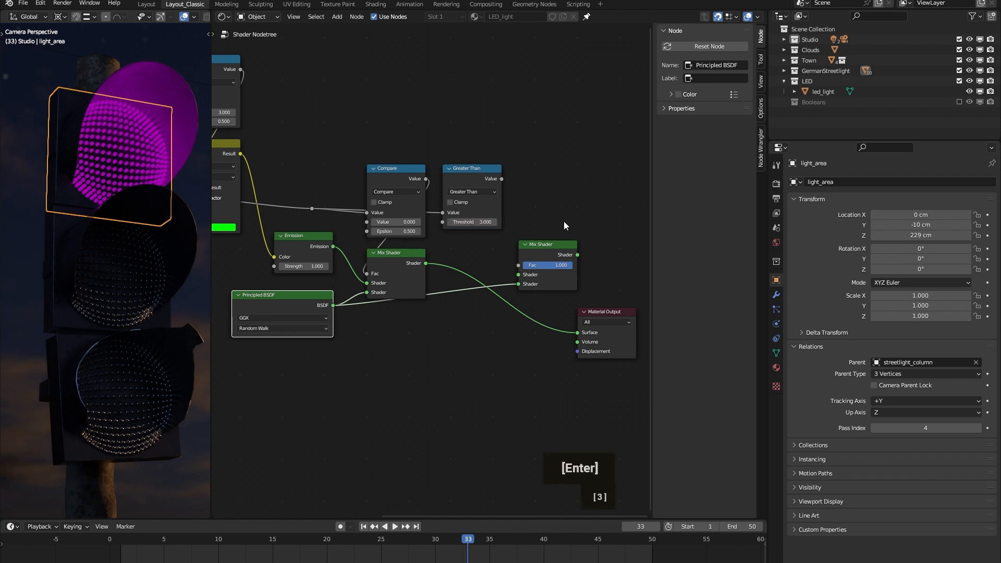
- Connect Greater Than to the second Mix Shader's Fac, the first Mix Shader to its first Shader input, and its output to the Material Output's Surface
{"action": "left_click_drag", "start_coordinate": [501, 179], "coordinate": [557, 289]}
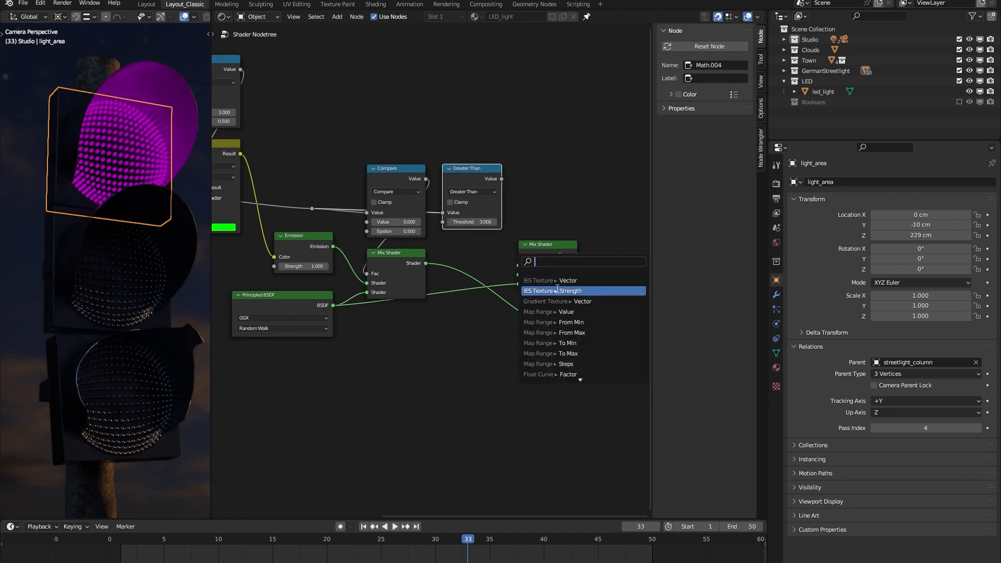
{"action": "left_click_drag", "start_coordinate": [501, 179], "coordinate": [518, 265]}
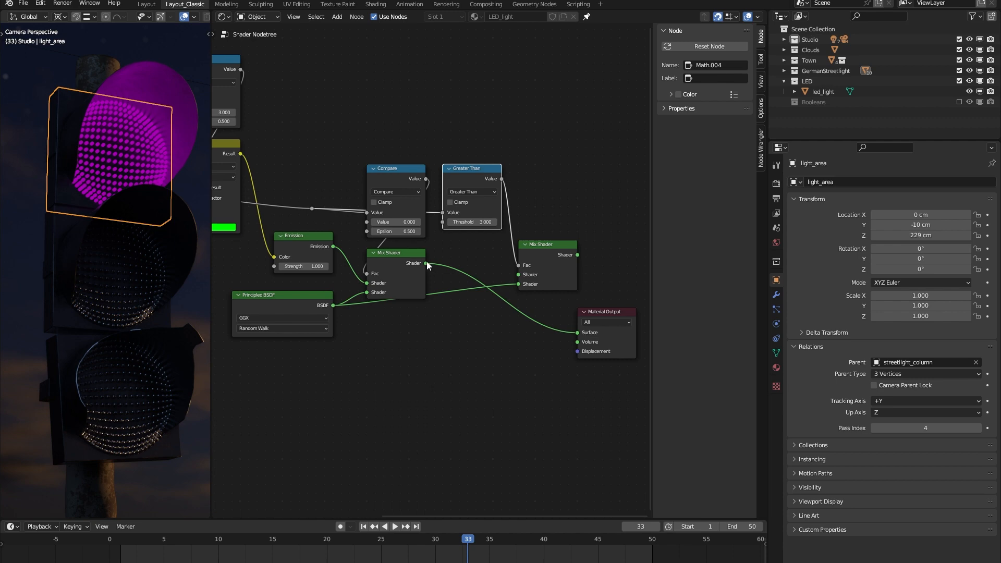
{"action": "left_click_drag", "start_coordinate": [426, 263], "coordinate": [518, 275]}
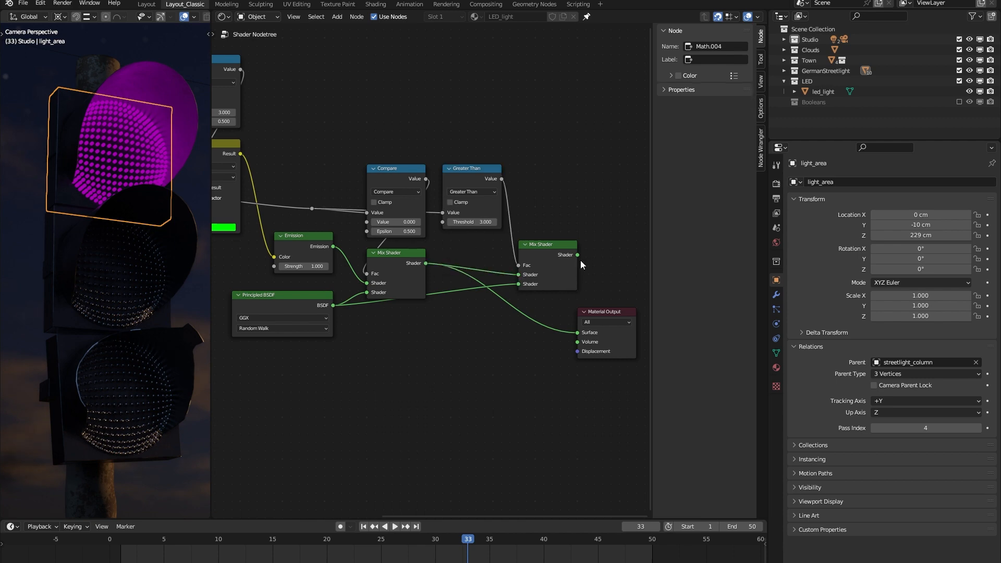
{"action": "middle_click_drag", "start_coordinate": [585, 260], "coordinate": [531, 256]}
{"action": "left_click_drag", "start_coordinate": [536, 301], "coordinate": [573, 269]}
{"action": "middle_click_drag", "start_coordinate": [490, 273], "coordinate": [515, 248]}
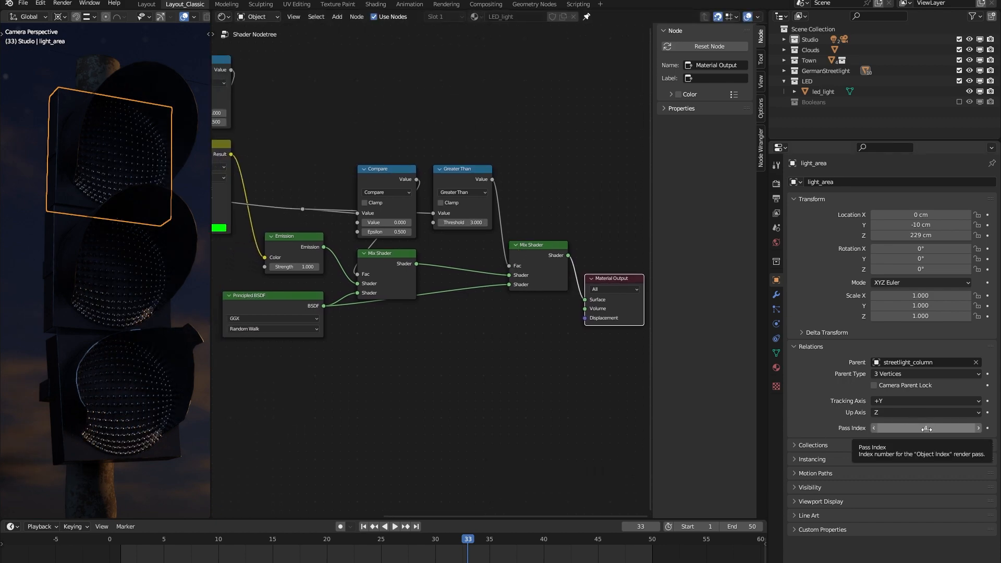
- Move the Greater Than node directly above the second Mix Shader
{"action": "scroll", "coordinate": [493, 198], "scroll_direction": "up", "scroll_amount": 3}
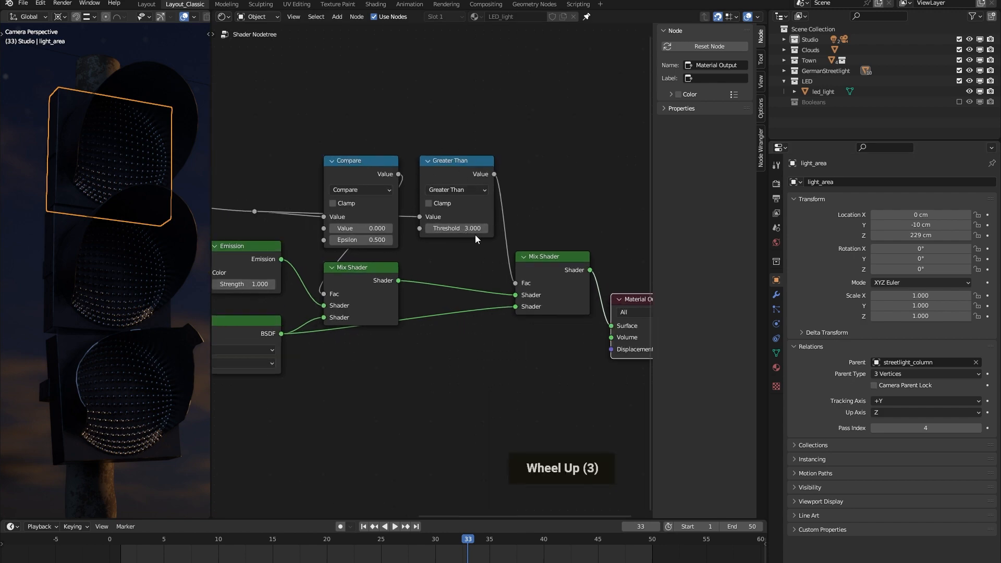
{"action": "left_click_drag", "start_coordinate": [473, 160], "coordinate": [568, 159]}
{"action": "middle_click_drag", "start_coordinate": [591, 175], "coordinate": [529, 156]}
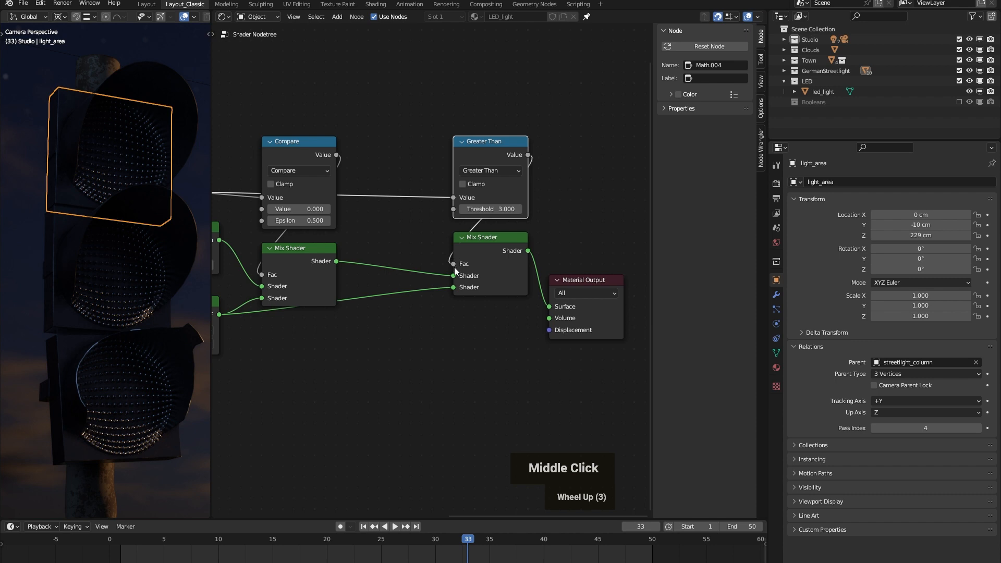
{"action": "middle_click_drag", "start_coordinate": [268, 322], "coordinate": [359, 310]}
{"action": "scroll", "coordinate": [249, 308], "scroll_direction": "down", "scroll_amount": 2}
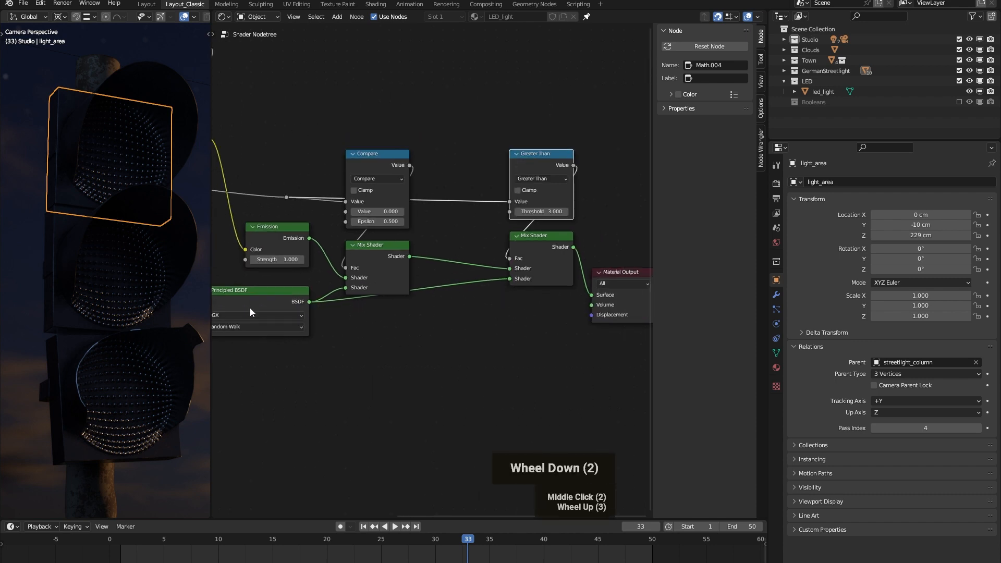
{"action": "middle_click_drag", "start_coordinate": [225, 294], "coordinate": [253, 297]}
{"action": "middle_click_drag", "start_coordinate": [465, 285], "coordinate": [411, 286]}
- Lower the light_area housing's Pass Index one at a time through 3, 2, 1 and 0 to check each light state
{"action": "left_click", "coordinate": [873, 428]}
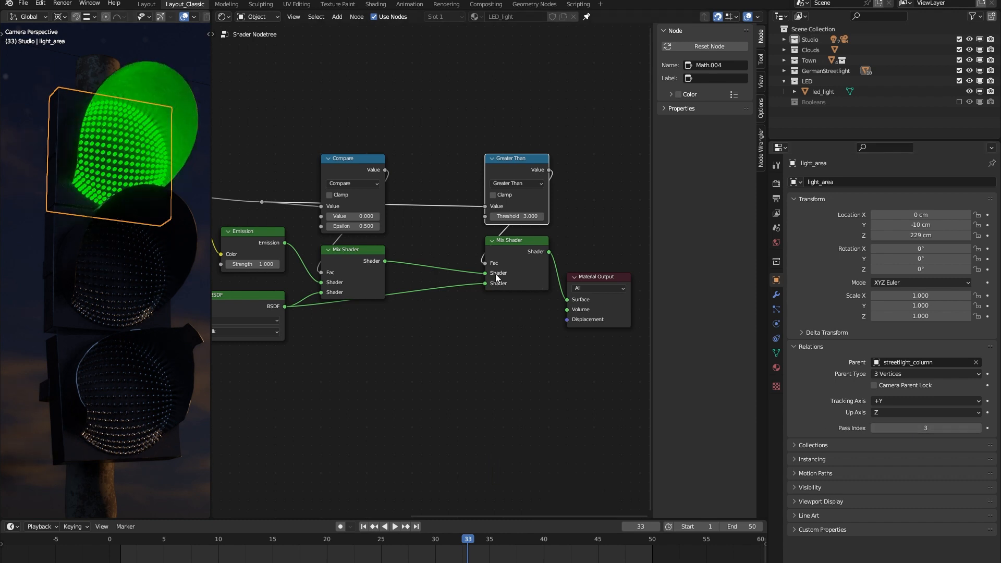
{"action": "middle_click_drag", "start_coordinate": [373, 253], "coordinate": [509, 261]}
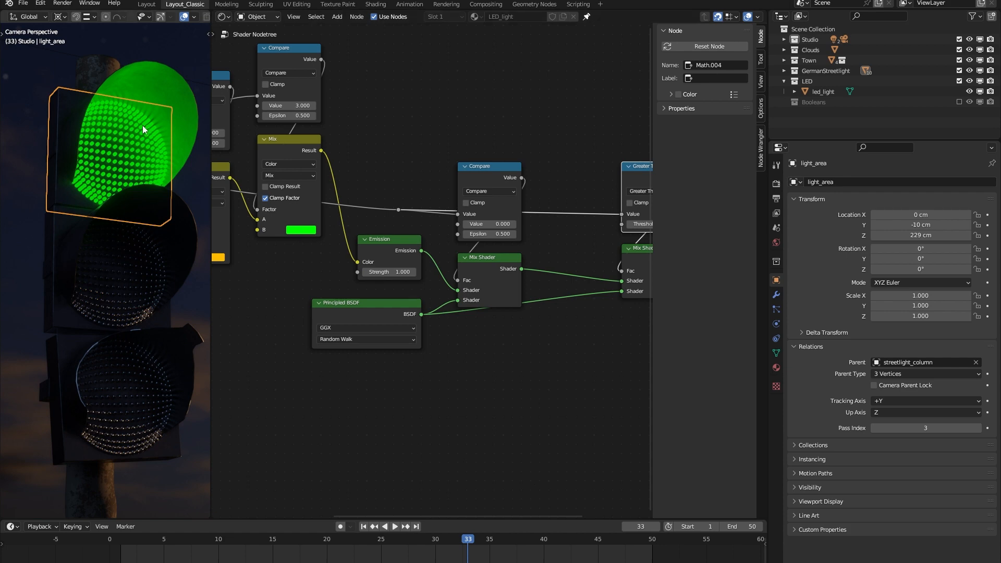
{"action": "left_click", "coordinate": [874, 428]}
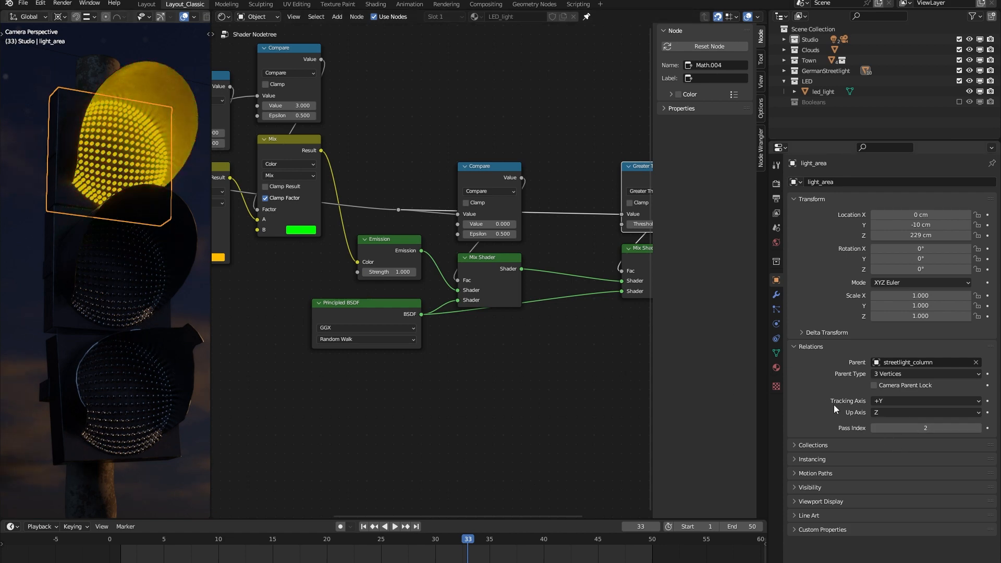
{"action": "left_click", "coordinate": [874, 428]}
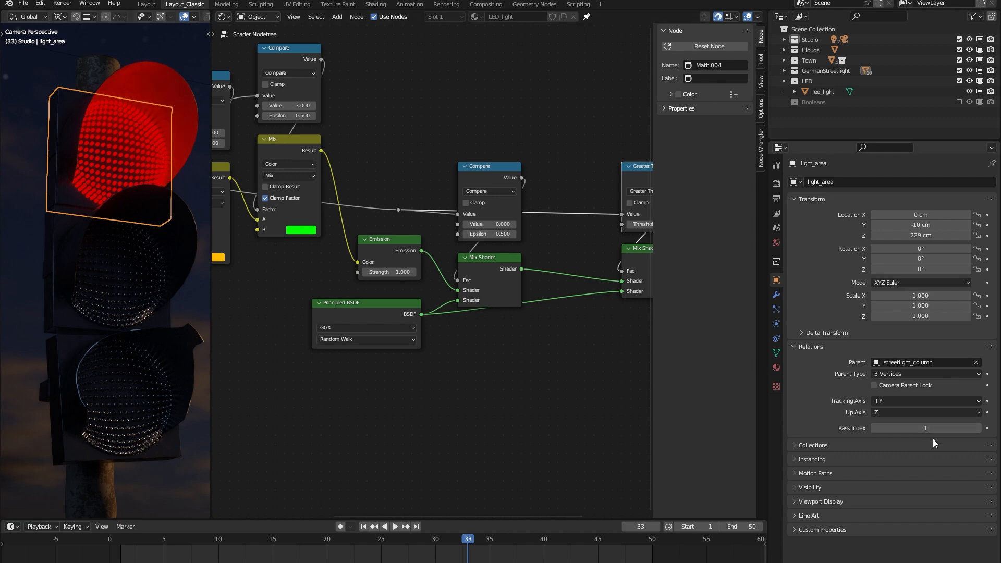
{"action": "left_click", "coordinate": [875, 428]}
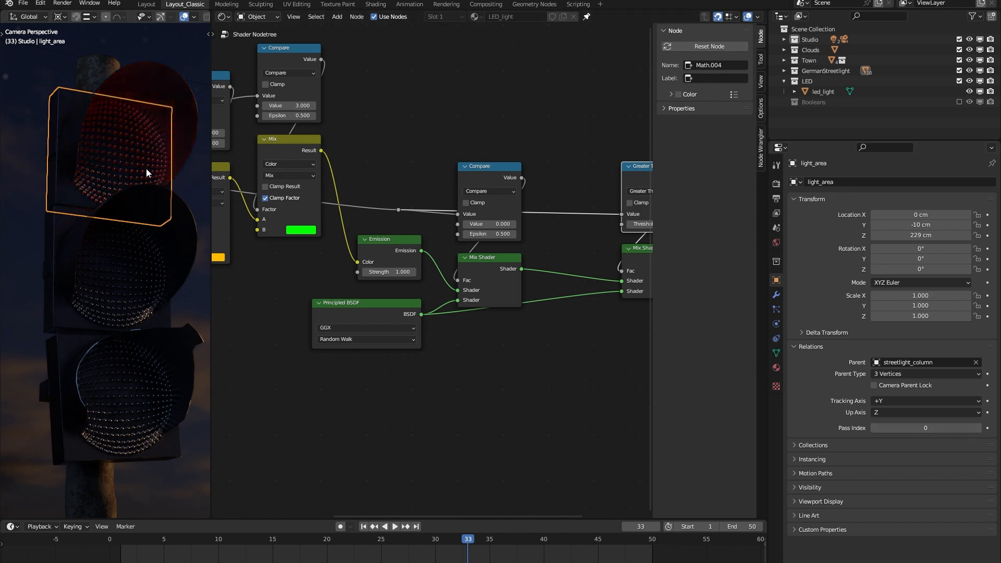
{"action": "scroll", "coordinate": [105, 172], "scroll_direction": "up", "scroll_amount": 3}
{"action": "scroll", "coordinate": [584, 261], "scroll_direction": "down", "scroll_amount": 3}
{"action": "middle_click_drag", "start_coordinate": [583, 261], "coordinate": [478, 211]}
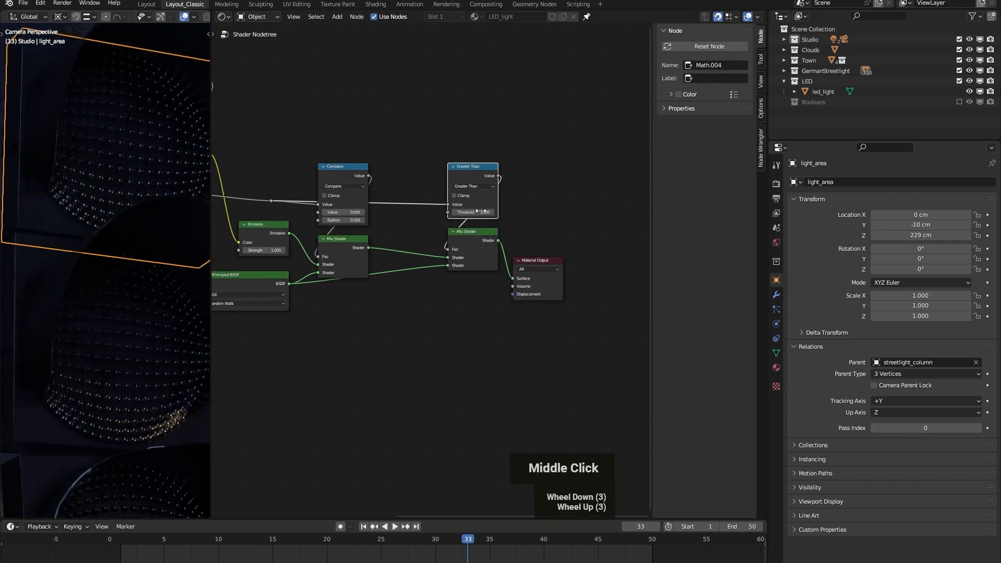
- Try a Pass Index of 248 on the light_area housing, and set it back to 3
{"action": "scroll", "coordinate": [324, 267], "scroll_direction": "up", "scroll_amount": 1}
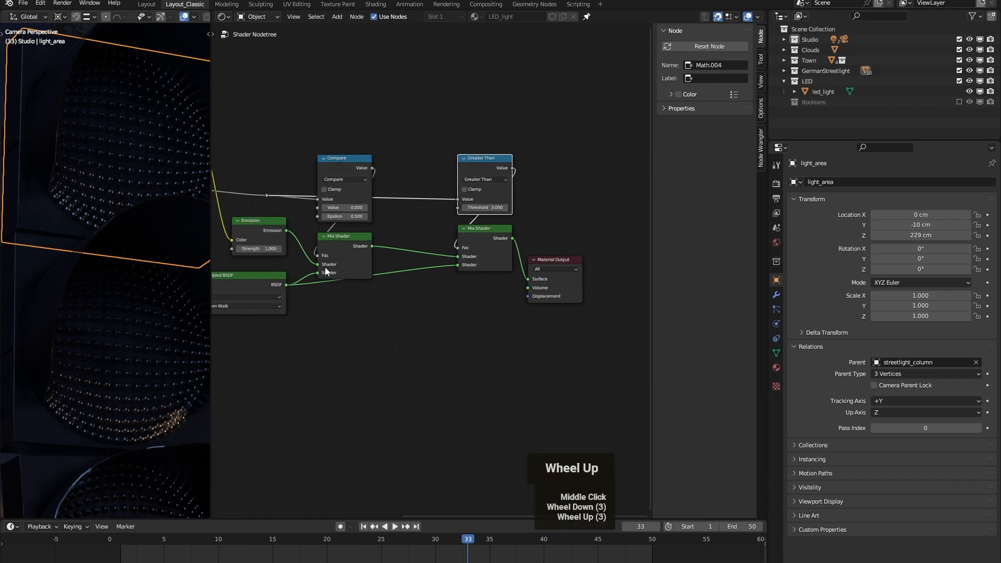
{"action": "scroll", "coordinate": [325, 267], "scroll_direction": "down", "scroll_amount": 3}
{"action": "middle_click_drag", "start_coordinate": [325, 267], "coordinate": [364, 262]}
{"action": "left_click_drag", "start_coordinate": [910, 431], "coordinate": [933, 427]}
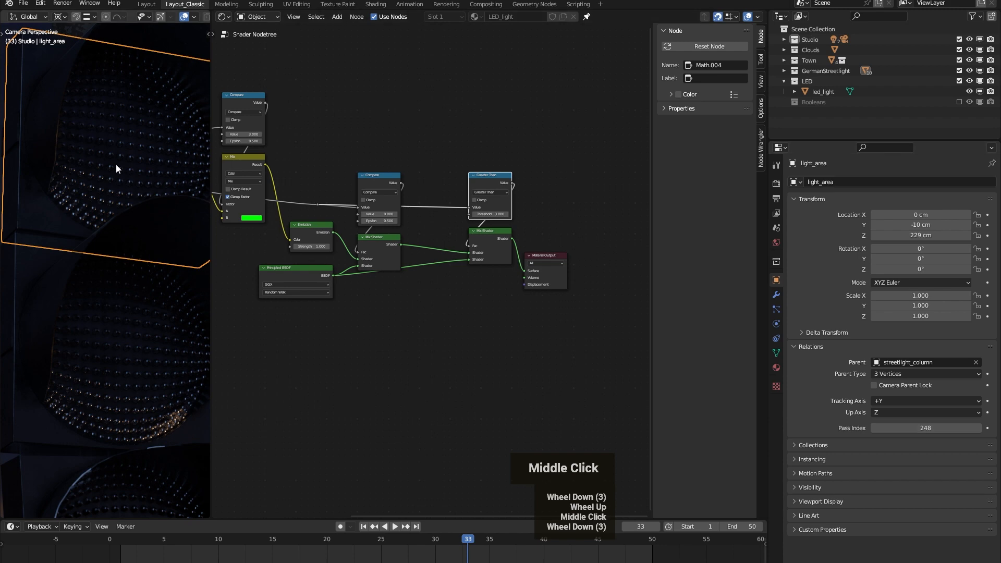
{"action": "double_click", "coordinate": [948, 421]}
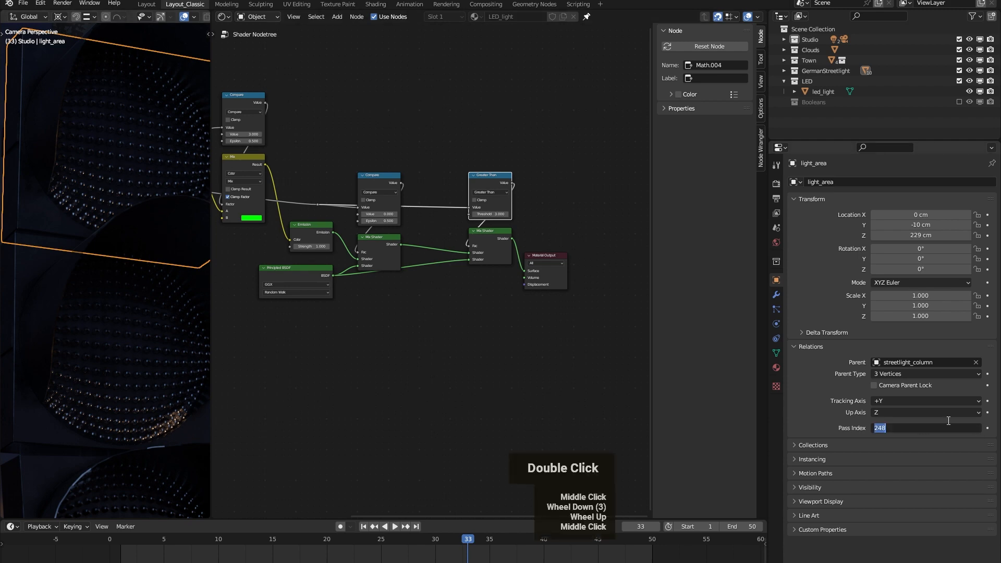
{"action": "type", "text": "3"}
{"action": "key", "text": "Return"}
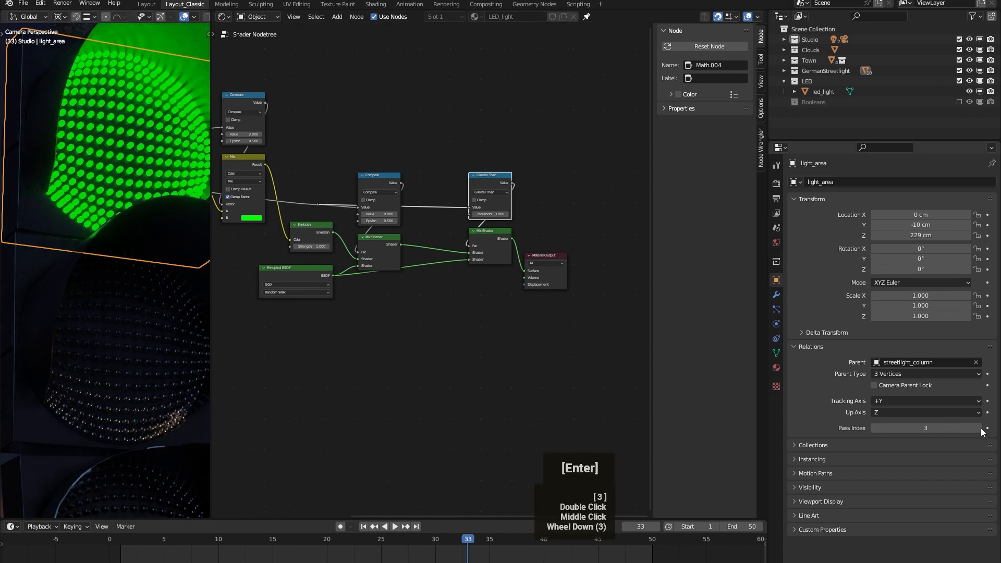
{"action": "scroll", "coordinate": [114, 193], "scroll_direction": "down", "scroll_amount": 3}
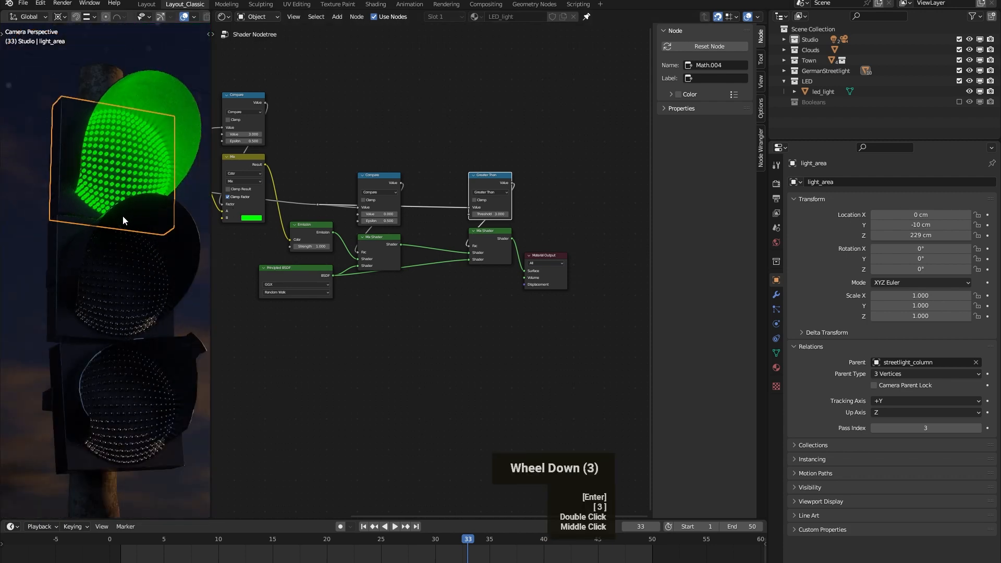
- Move the Greater Than node and second Mix Shader closer to the first pair, aligned with the Compare node and first Mix Shader
{"action": "scroll", "coordinate": [334, 233], "scroll_direction": "up", "scroll_amount": 2}
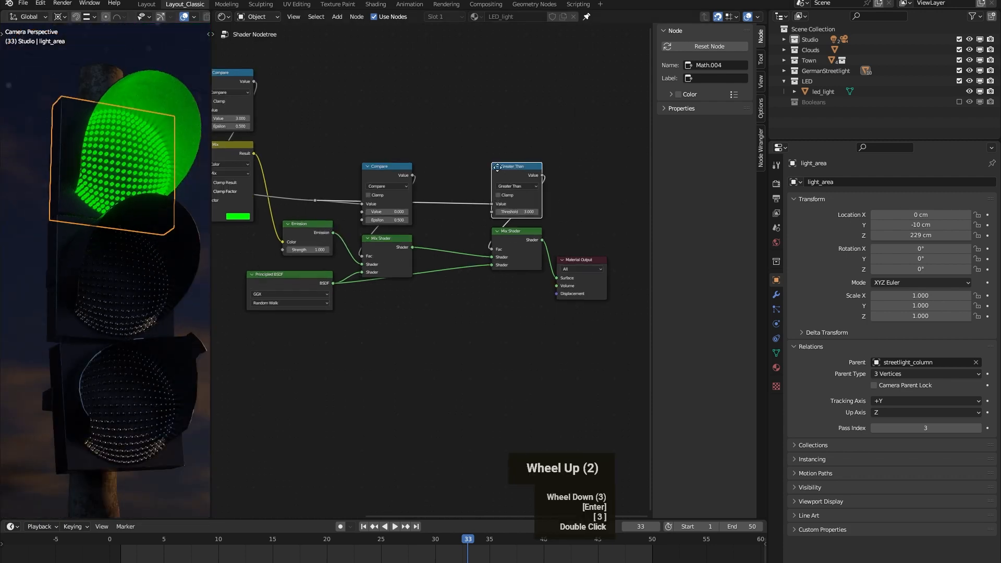
{"action": "left_click_drag", "start_coordinate": [496, 167], "coordinate": [454, 167]}
{"action": "left_click_drag", "start_coordinate": [527, 235], "coordinate": [484, 234]}
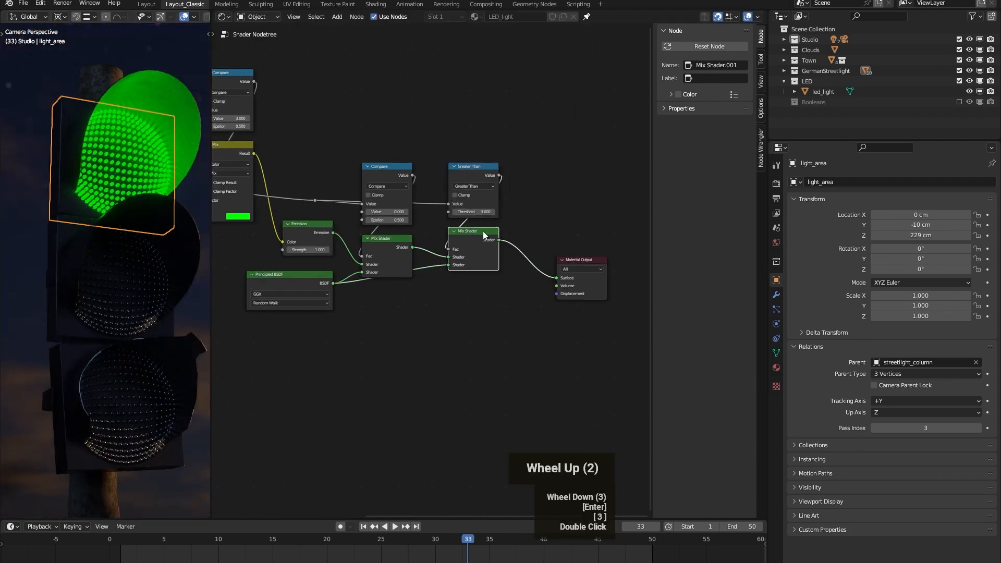
{"action": "left_click_drag", "start_coordinate": [476, 168], "coordinate": [497, 174]}
{"action": "left_click_drag", "start_coordinate": [477, 234], "coordinate": [499, 242]}
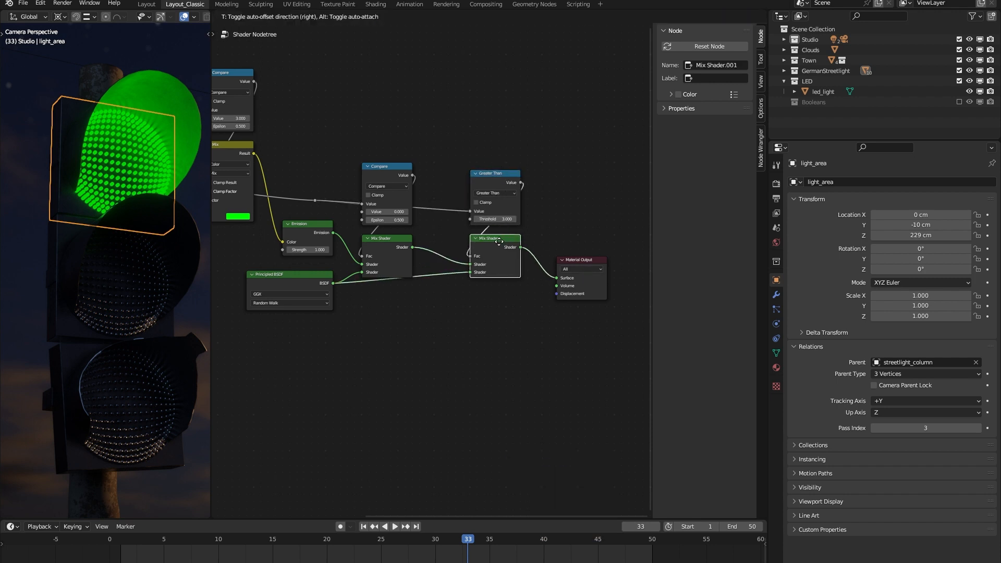
{"action": "left_click_drag", "start_coordinate": [493, 177], "coordinate": [493, 170]}
- Move the reroute on the Object Index link up above the Emission and zero-value Compare nodes
{"action": "scroll", "coordinate": [493, 170], "scroll_direction": "up", "scroll_amount": 2}
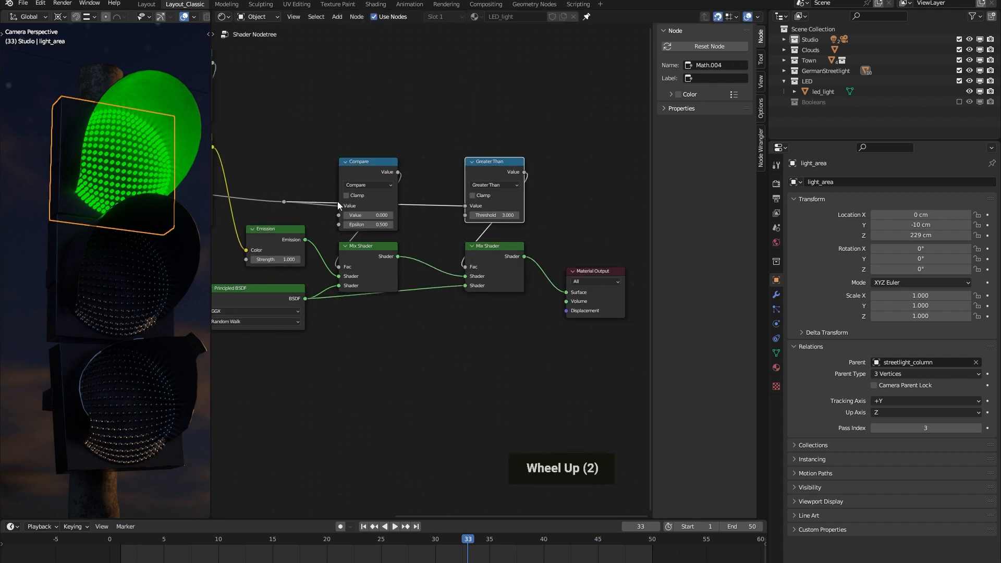
{"action": "left_click", "coordinate": [365, 247]}
{"action": "middle_click_drag", "start_coordinate": [260, 203], "coordinate": [410, 214]}
{"action": "left_click", "coordinate": [411, 212]}
{"action": "left_click_drag", "start_coordinate": [411, 178], "coordinate": [411, 180]}
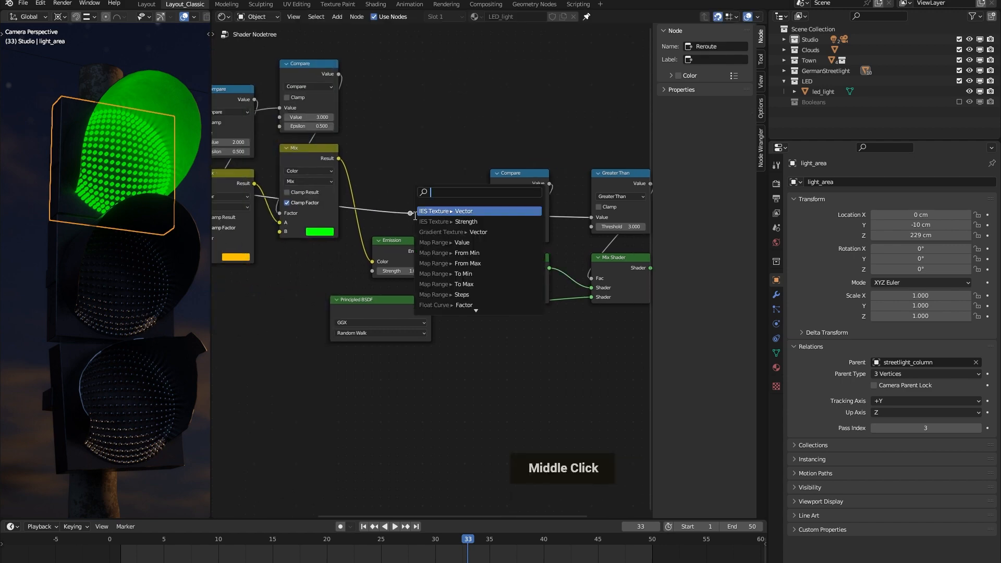
{"action": "key", "text": "Escape"}
{"action": "key", "text": "g"}
{"action": "left_click", "coordinate": [432, 126]}
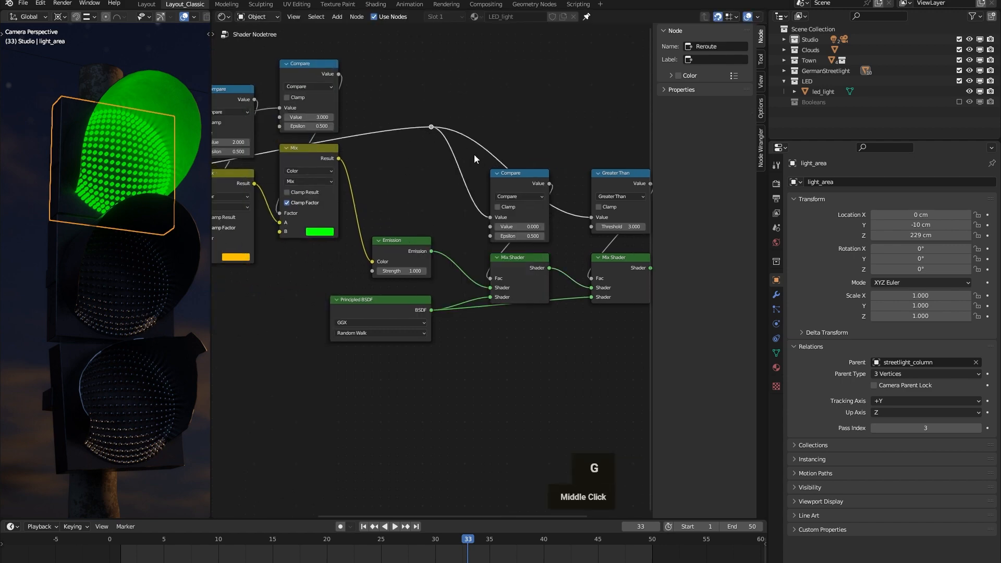
- Add a second reroute on the link to Greater Than and place it level with the first, above the zero-value Compare
{"action": "right_click_drag", "start_coordinate": [478, 136], "coordinate": [487, 158], "text": "shift"}
{"action": "key", "text": "g"}
{"action": "left_click", "coordinate": [588, 153]}
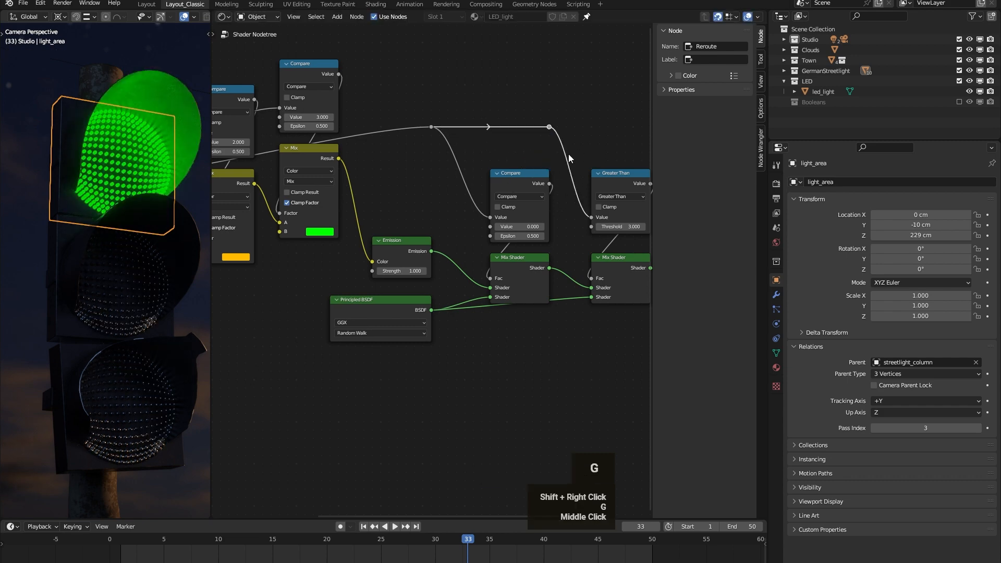
- Add two reroutes on the Object Index link to the 3.000-value Compare and arch the link above the color-mixing nodes
{"action": "scroll", "coordinate": [568, 154], "scroll_direction": "down", "scroll_amount": 3}
{"action": "middle_click_drag", "start_coordinate": [340, 185], "coordinate": [448, 177]}
{"action": "mouse_move", "coordinate": [256, 154]}
{"action": "left_mouse_down"}
{"action": "mouse_move", "coordinate": [219, 157]}
{"action": "mouse_move", "coordinate": [242, 161]}
{"action": "left_mouse_up"}
{"action": "right_click_drag", "start_coordinate": [461, 127], "coordinate": [461, 117], "text": "shift"}
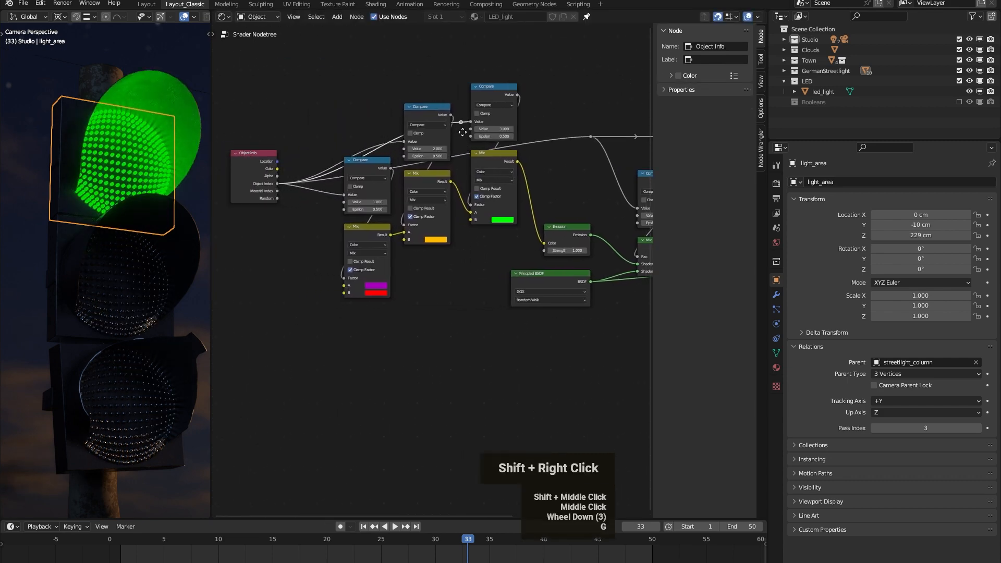
{"action": "key", "text": "g"}
{"action": "left_click", "coordinate": [443, 76]}
{"action": "right_click_drag", "start_coordinate": [373, 129], "coordinate": [359, 116], "text": "shift"}
{"action": "key", "text": "g"}
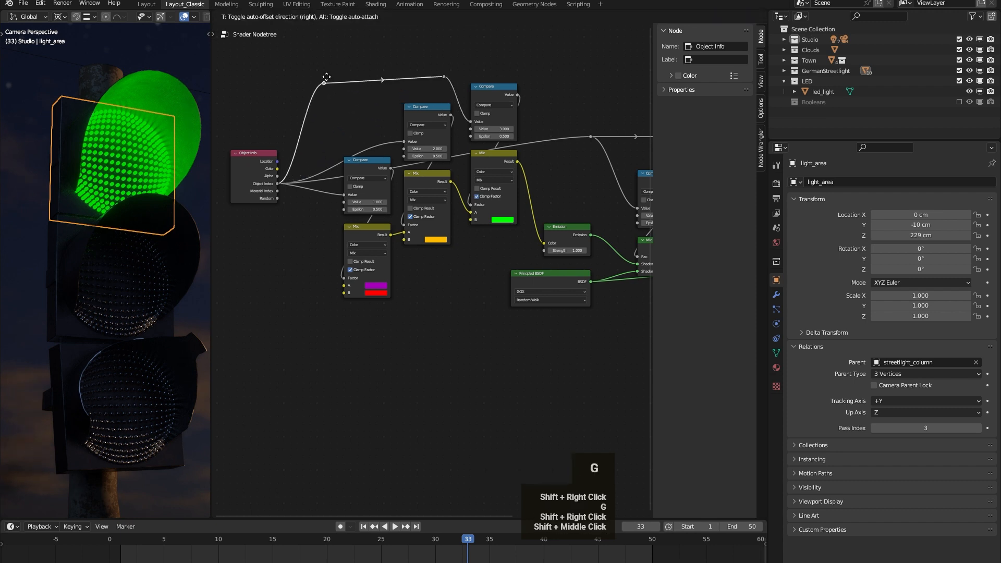
{"action": "left_click", "coordinate": [320, 69]}
- Add a reroute on the Object Index link to the 2.000-value Compare and place it just below the arched link
{"action": "right_click_drag", "start_coordinate": [387, 150], "coordinate": [366, 134], "text": "shift"}
{"action": "key", "text": "g"}
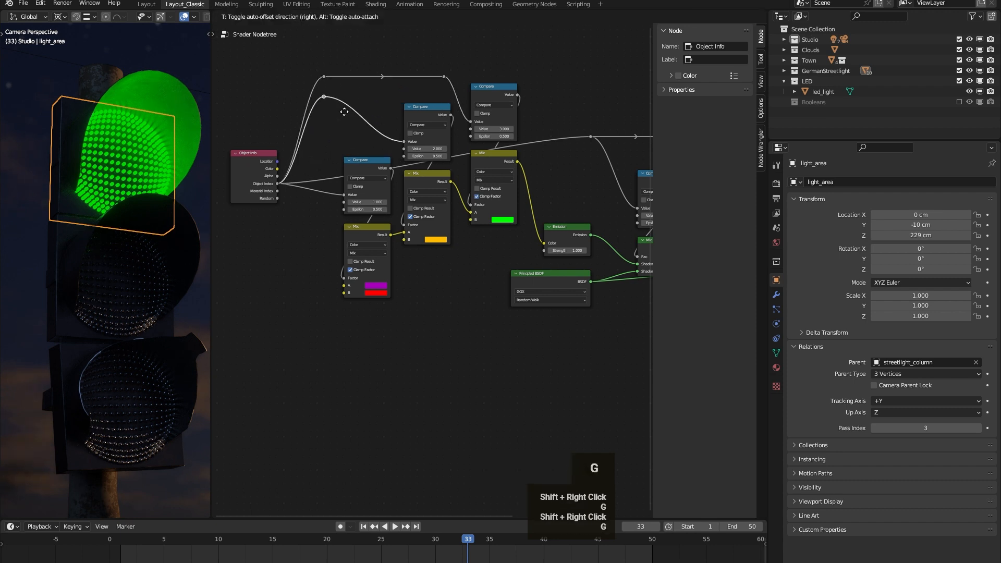
{"action": "left_click", "coordinate": [350, 114]}
- Add a reroute near Object Info on the link to the off-switch nodes, and raise it and the link's next reroute above all other links
{"action": "right_click_drag", "start_coordinate": [349, 172], "coordinate": [334, 180], "text": "shift"}
{"action": "key", "text": "g"}
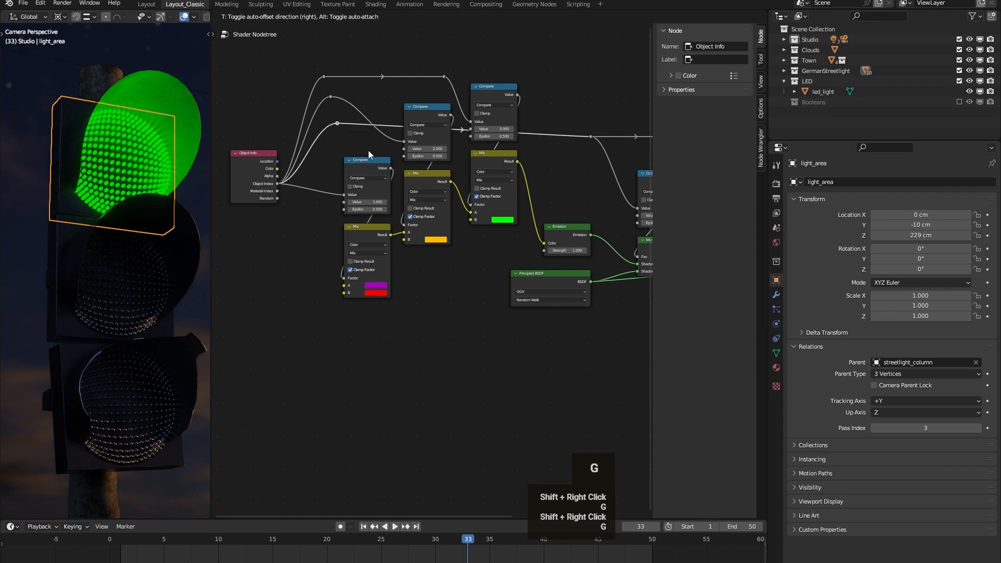
{"action": "left_click", "coordinate": [357, 80]}
{"action": "key", "text": "g"}
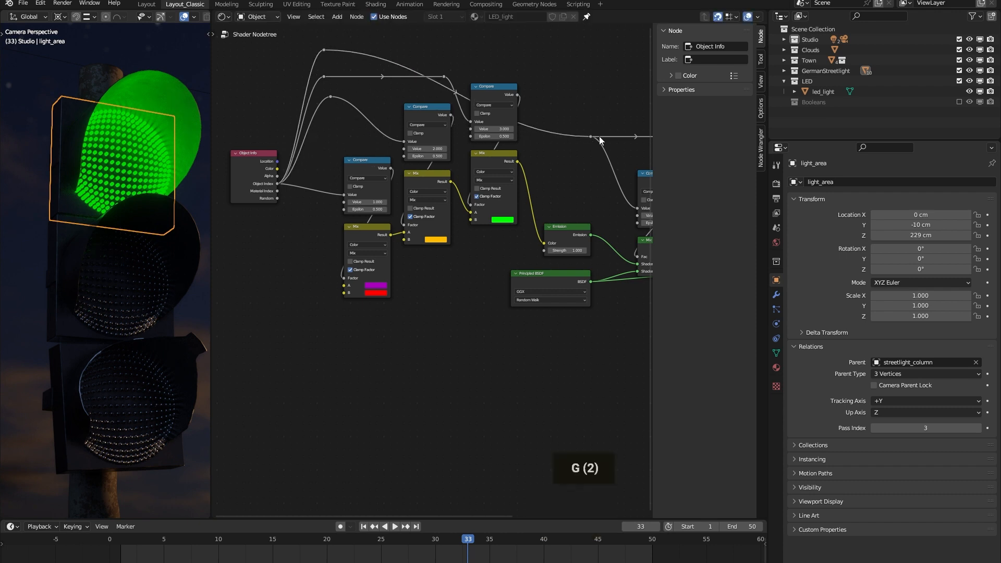
{"action": "left_click", "coordinate": [589, 137]}
{"action": "key", "text": "g"}
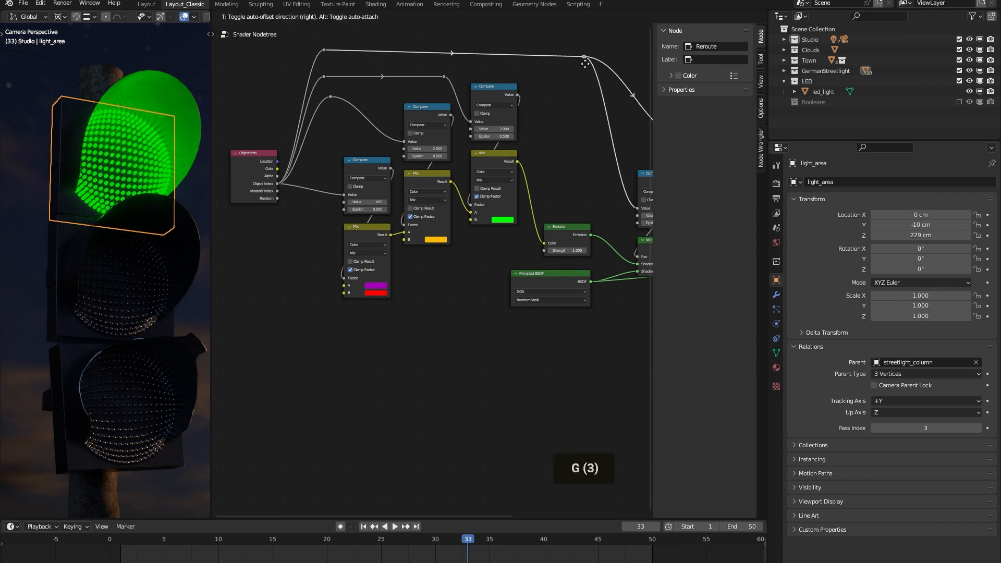
{"action": "left_click", "coordinate": [584, 57]}
{"action": "middle_click_drag", "start_coordinate": [551, 92], "coordinate": [531, 98]}
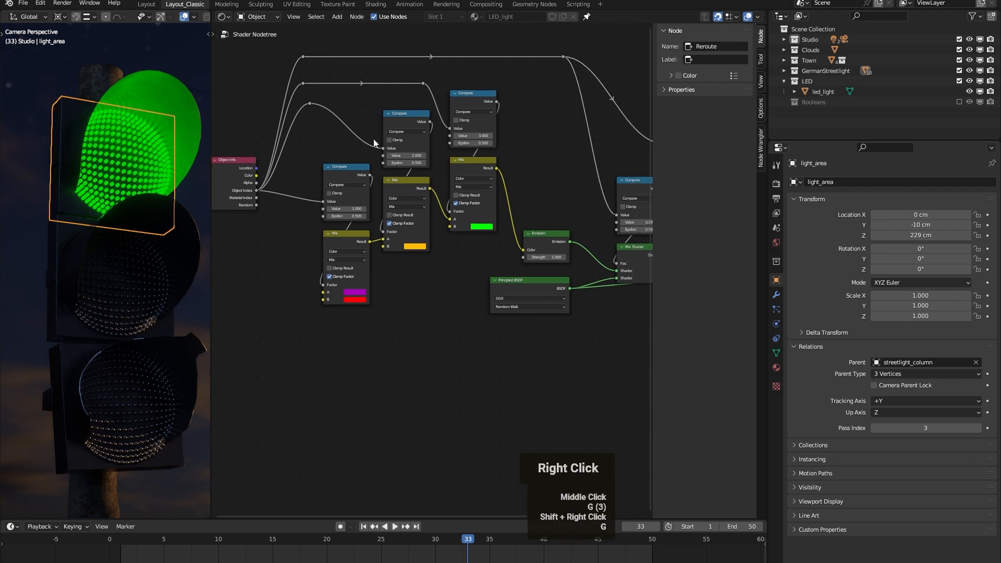
- Lower the reroute on the 2.000-value Compare link until it sits level with that node's input
{"action": "right_click", "coordinate": [312, 101]}
{"action": "key", "text": "g"}
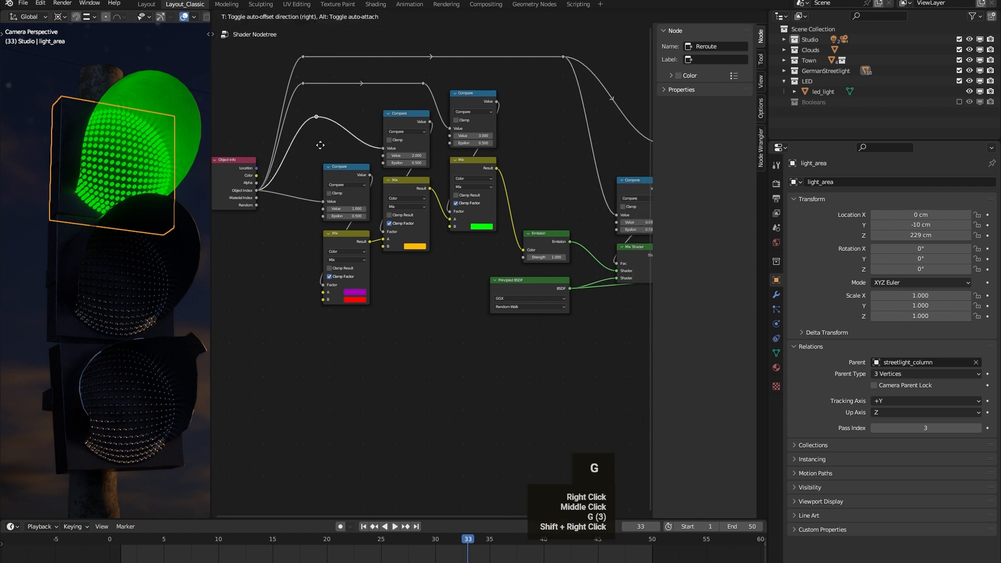
{"action": "double_click", "coordinate": [310, 166]}
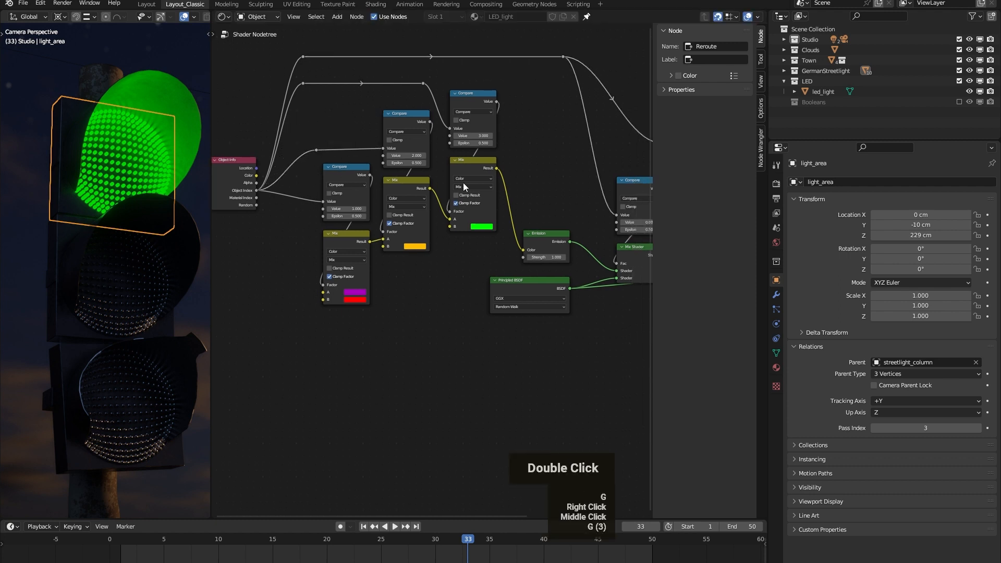
- Maximize the node editor and shift Object Info, the first two Compare and Mix pairs and the leading reroutes slightly closer to the 3.000-value Compare
{"action": "key", "text": "ctrl+space"}
{"action": "scroll", "coordinate": [578, 253], "scroll_direction": "down", "scroll_amount": 1}
{"action": "middle_click_drag", "start_coordinate": [578, 252], "coordinate": [476, 279]}
{"action": "scroll", "coordinate": [437, 255], "scroll_direction": "up", "scroll_amount": 3}
{"action": "scroll", "coordinate": [548, 311], "scroll_direction": "up", "scroll_amount": 1}
{"action": "scroll", "coordinate": [548, 314], "scroll_direction": "down", "scroll_amount": 1}
{"action": "middle_click_drag", "start_coordinate": [475, 279], "coordinate": [470, 265], "text": "ctrl"}
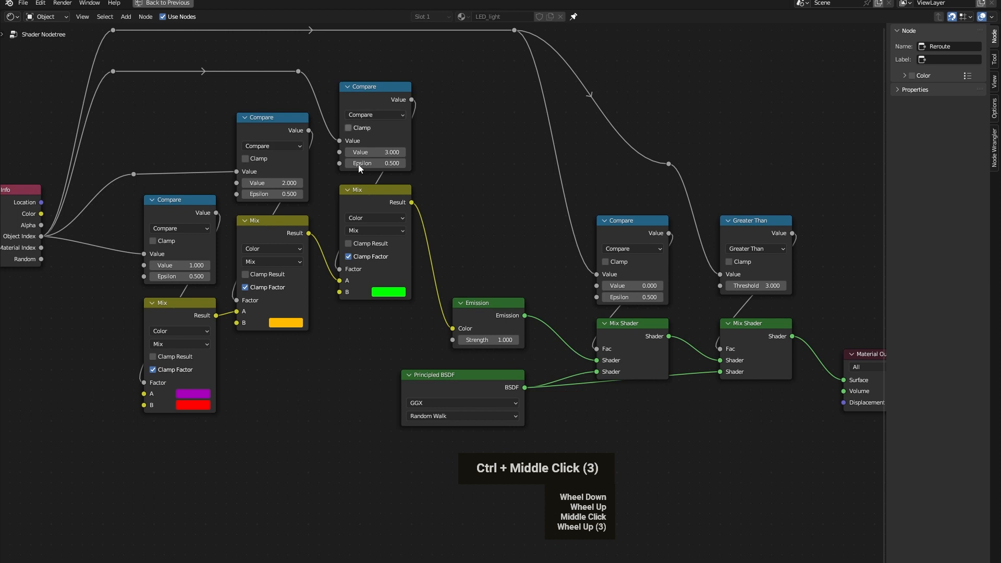
{"action": "scroll", "coordinate": [274, 232], "scroll_direction": "down", "scroll_amount": 2}
{"action": "left_click_drag", "start_coordinate": [35, 45], "coordinate": [290, 443]}
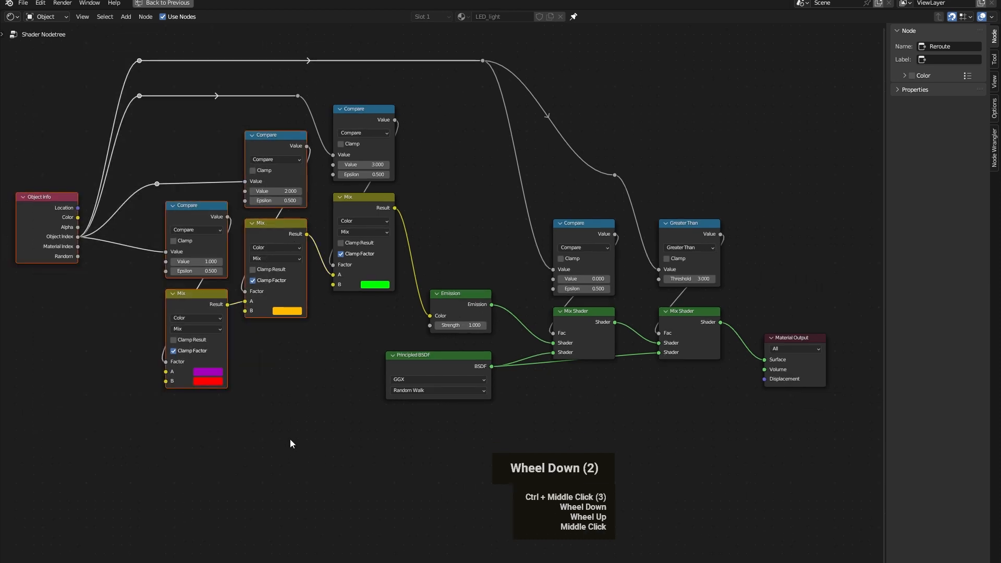
{"action": "key", "text": "g"}
{"action": "left_click", "coordinate": [344, 404]}
{"action": "left_click", "coordinate": [314, 68]}
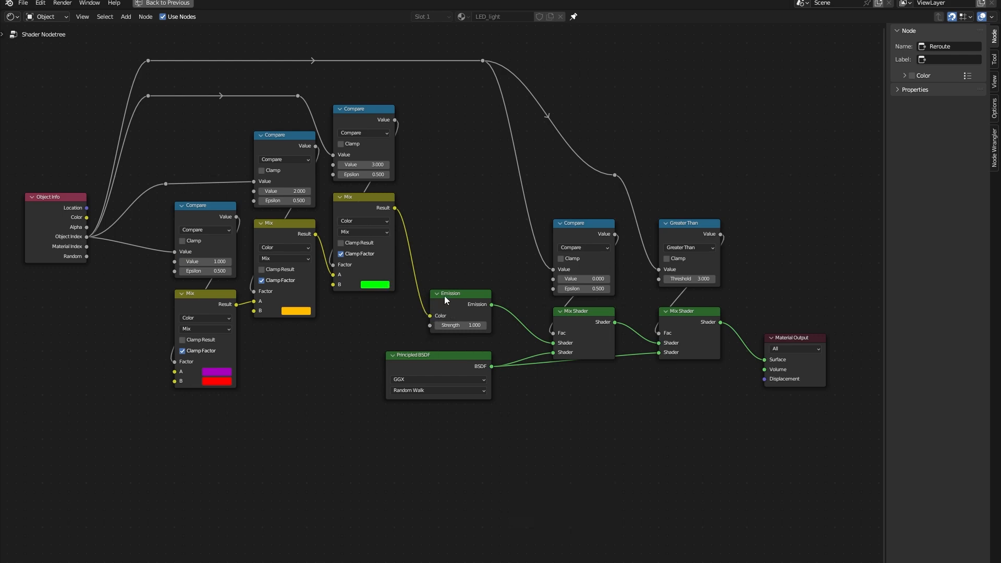
- Move the Greater Than node and its Mix Shader closer to the zero-value Compare and Mix Shader pair
{"action": "middle_click_drag", "start_coordinate": [443, 317], "coordinate": [299, 318]}
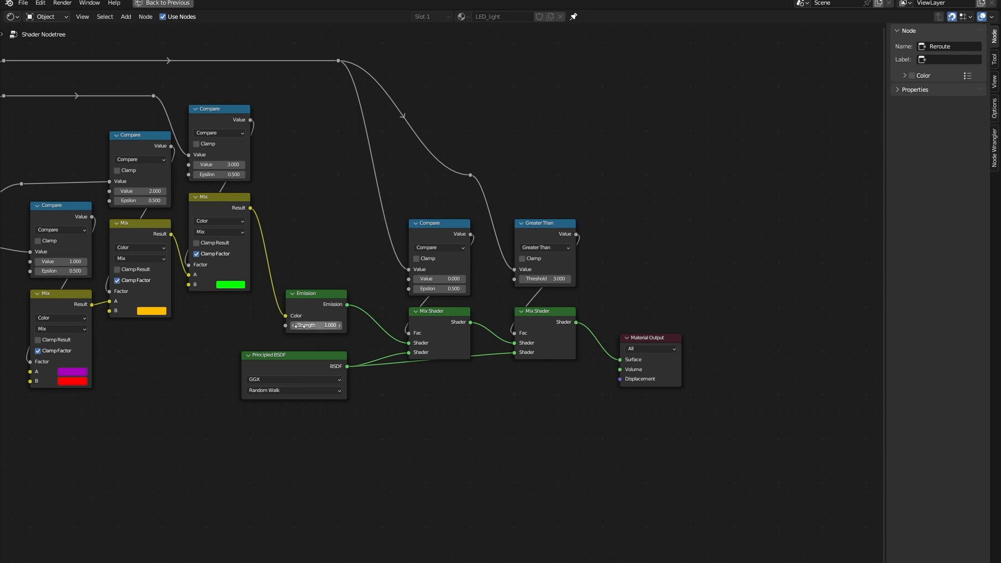
{"action": "left_click_drag", "start_coordinate": [597, 195], "coordinate": [561, 367]}
{"action": "key", "text": "g"}
{"action": "left_click", "coordinate": [544, 372]}
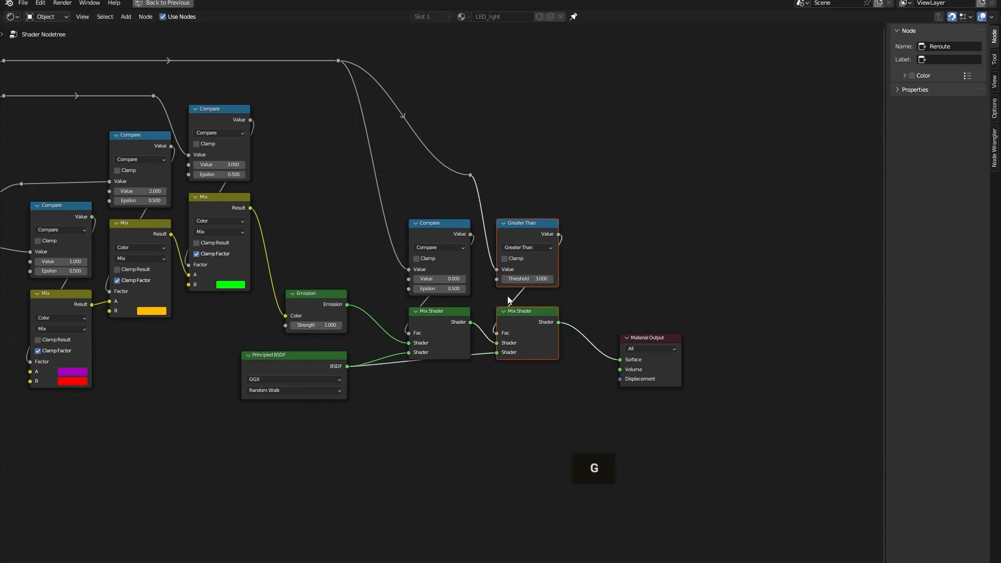
{"action": "left_click", "coordinate": [579, 258]}
- Raise the reroute feeding Greater Than level with the topmost link and restore the multi-editor layout
{"action": "left_click", "coordinate": [470, 175]}
{"action": "key", "text": "g"}
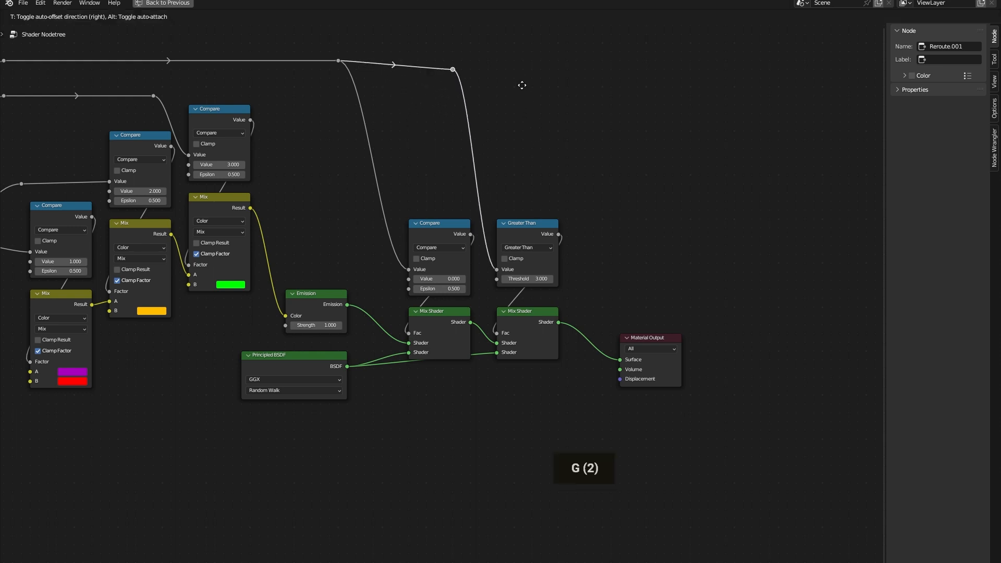
{"action": "left_click", "coordinate": [522, 80]}
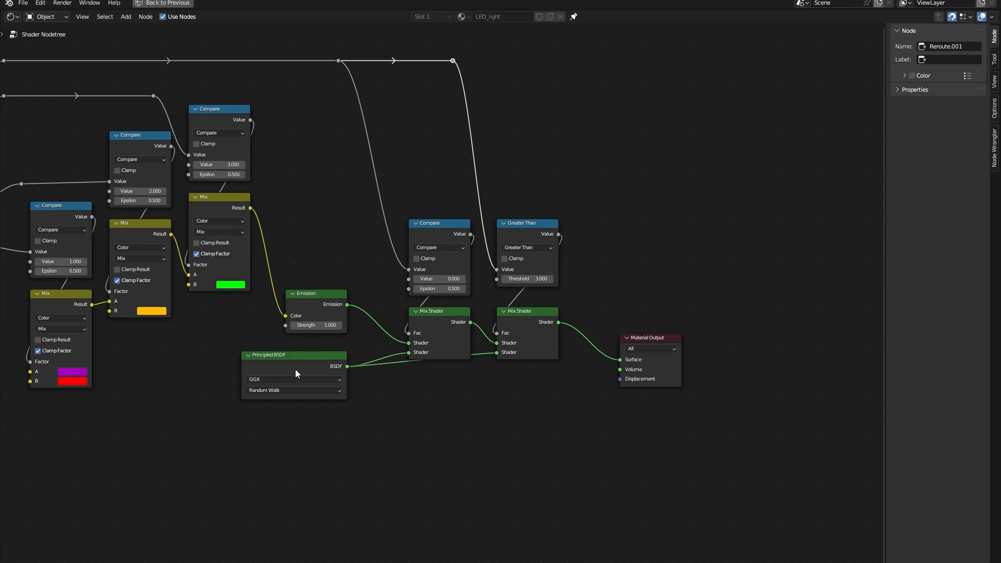
{"action": "key", "text": "ctrl+space"}
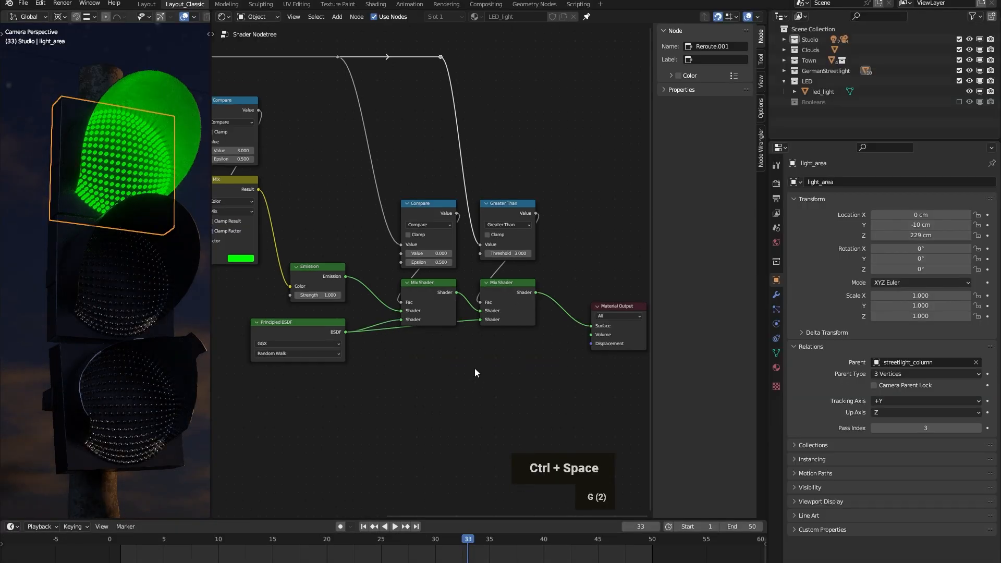
{"action": "left_click", "coordinate": [405, 373]}
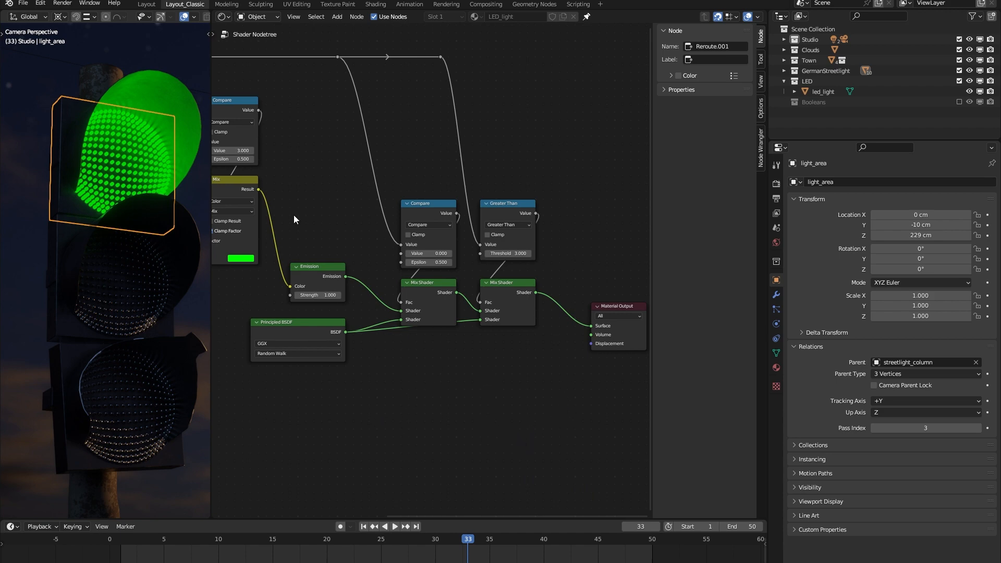
- Widen the 3D viewport slightly and set the top light housing's Pass Index to 1
{"action": "left_click_drag", "start_coordinate": [211, 247], "coordinate": [219, 247]}
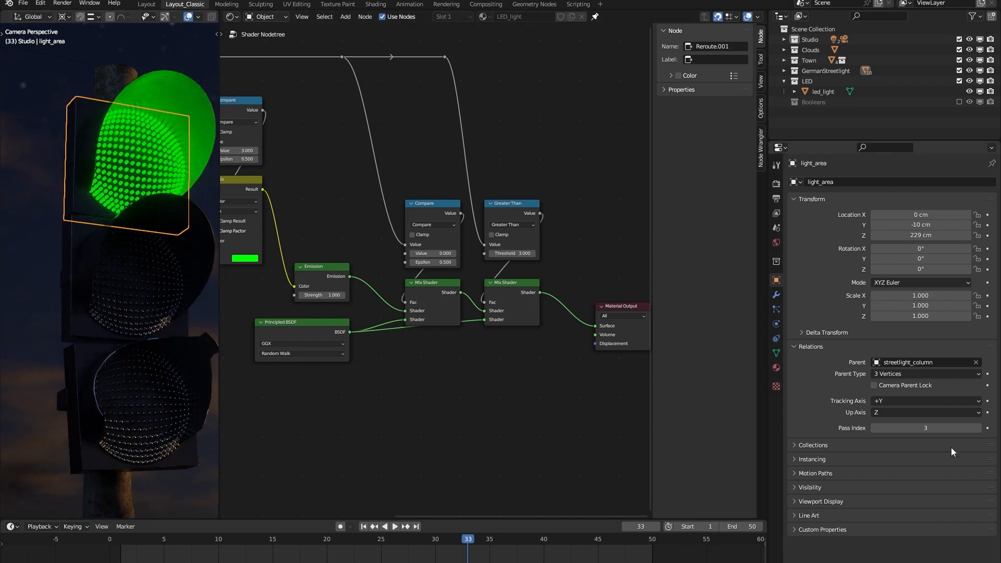
{"action": "left_click", "coordinate": [894, 428]}
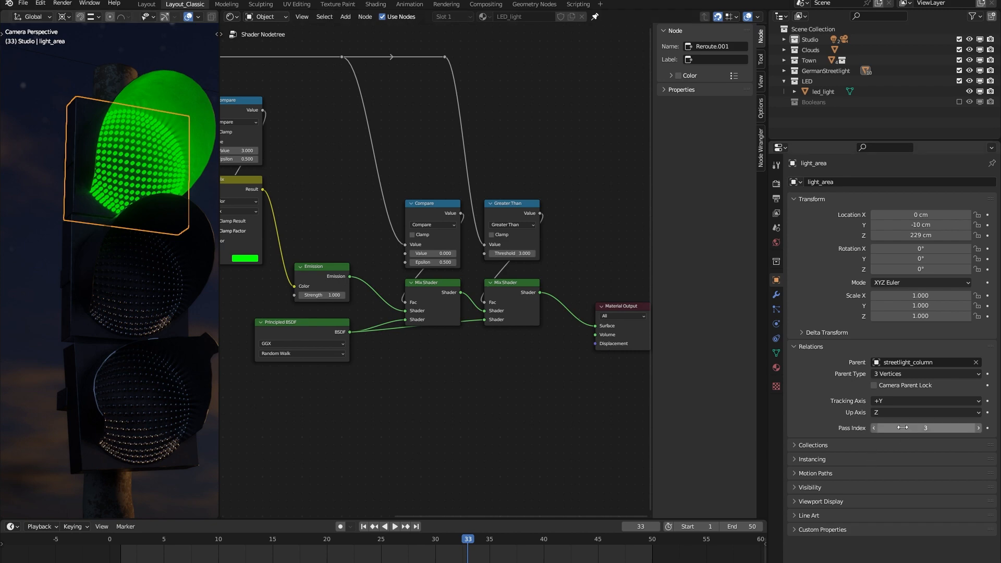
{"action": "type", "text": "1"}
{"action": "key", "text": "Return"}
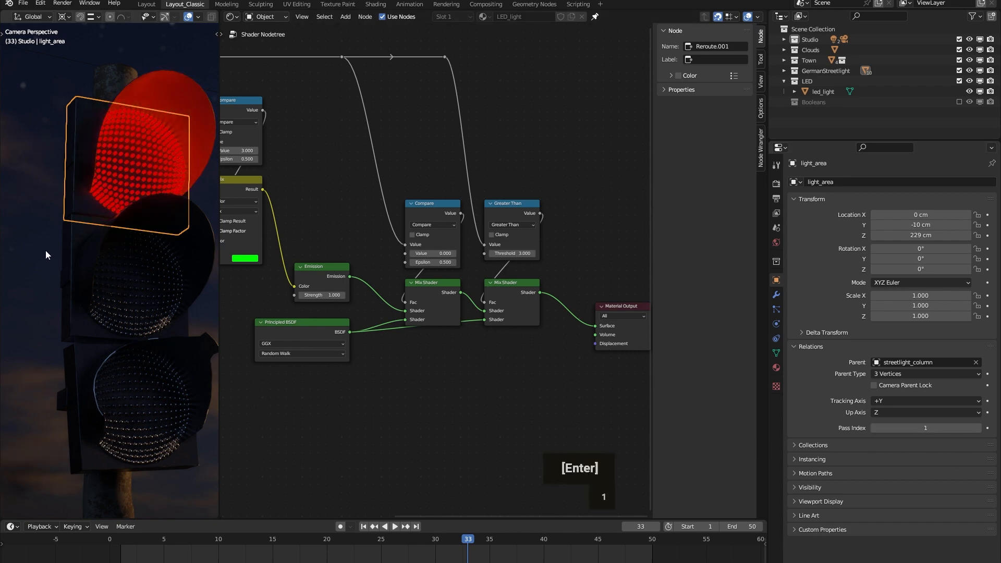
- Set the middle light housing's Pass Index to 2
{"action": "left_click", "coordinate": [73, 232]}
{"action": "left_click", "coordinate": [935, 425]}
{"action": "type", "text": "2"}
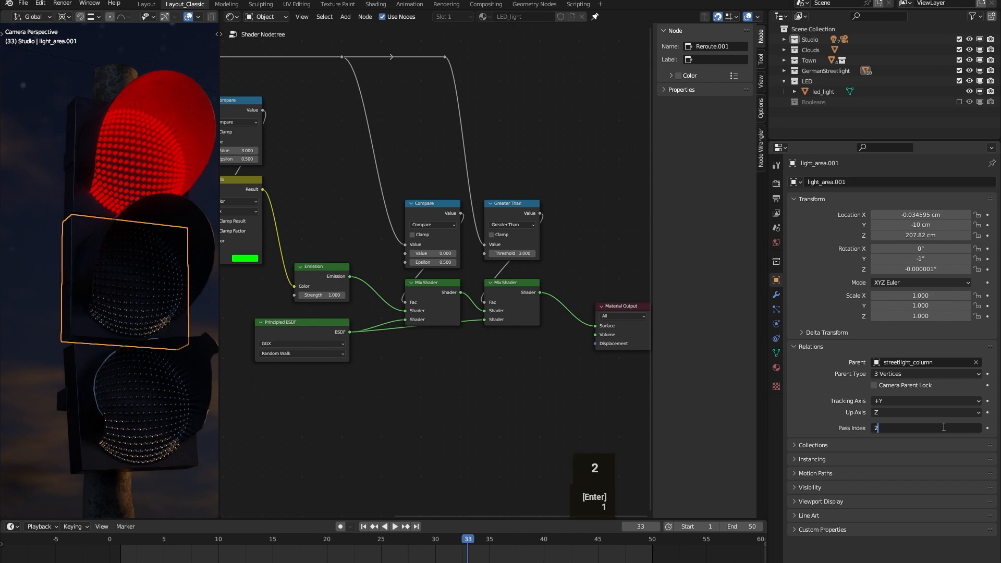
{"action": "key", "text": "Return"}
- Set the bottom light housing's Pass Index to 3
{"action": "left_click", "coordinate": [75, 351]}
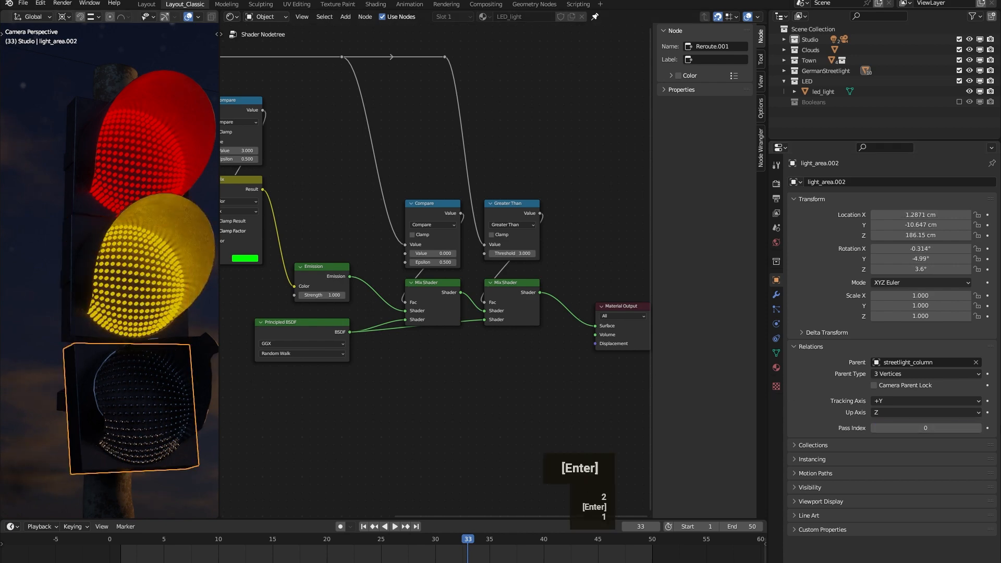
{"action": "left_click", "coordinate": [941, 427]}
{"action": "type", "text": "3"}
{"action": "key", "text": "Return"}
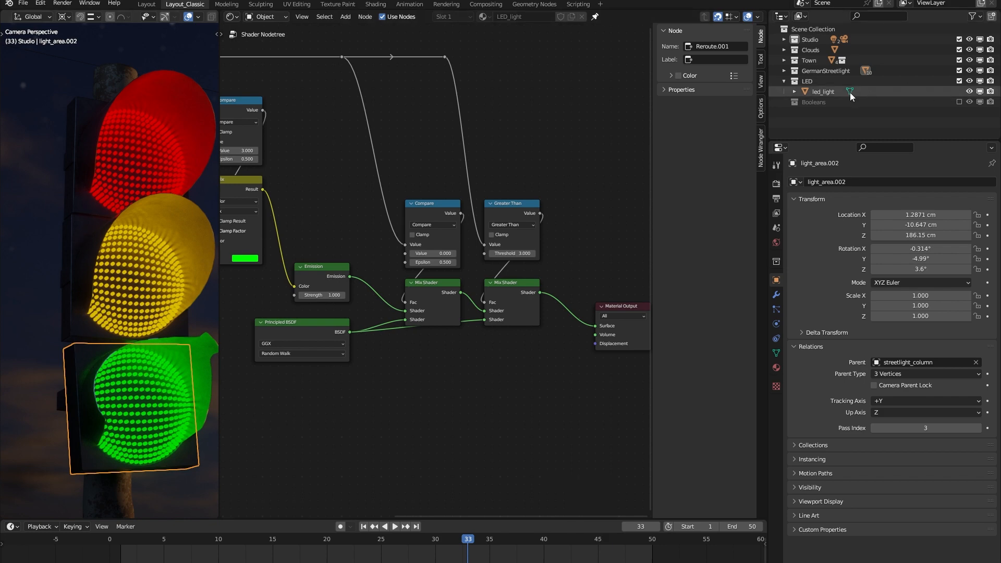
- Examine the LED shader's off-switch and color-mixing nodes, and compare them with the three traffic lights in the viewport
{"action": "scroll", "coordinate": [458, 189], "scroll_direction": "down", "scroll_amount": 2}
{"action": "middle_click", "coordinate": [458, 188]}
{"action": "middle_click_drag", "start_coordinate": [458, 188], "coordinate": [513, 206]}
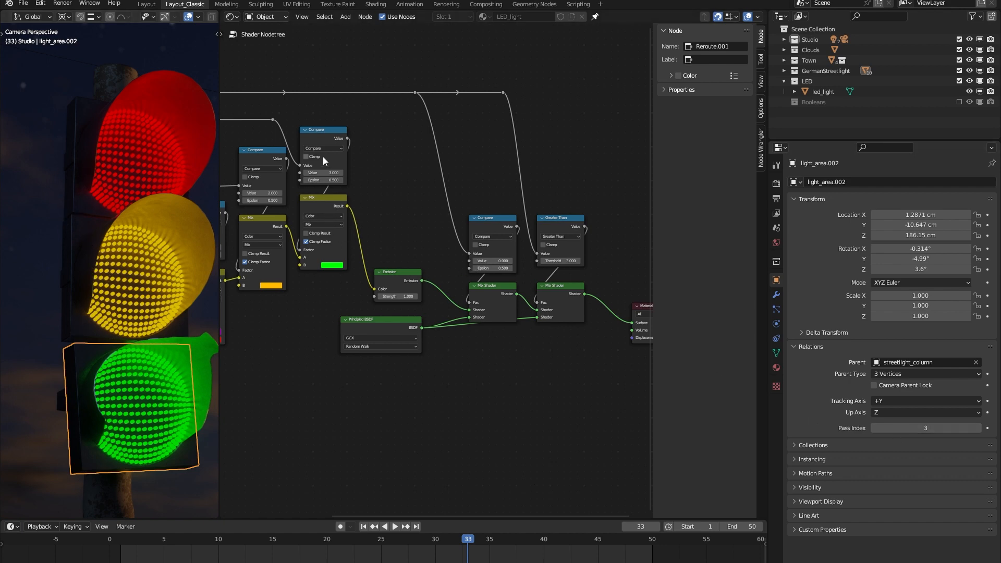
{"action": "scroll", "coordinate": [323, 156], "scroll_direction": "up", "scroll_amount": 1}
{"action": "middle_click_drag", "start_coordinate": [323, 156], "coordinate": [212, 184]}
{"action": "scroll", "coordinate": [295, 205], "scroll_direction": "up", "scroll_amount": 2}
{"action": "scroll", "coordinate": [358, 242], "scroll_direction": "up", "scroll_amount": 3}
{"action": "left_click", "coordinate": [382, 217]}
{"action": "middle_click_drag", "start_coordinate": [483, 249], "coordinate": [418, 259]}
{"action": "scroll", "coordinate": [438, 248], "scroll_direction": "down", "scroll_amount": 1}
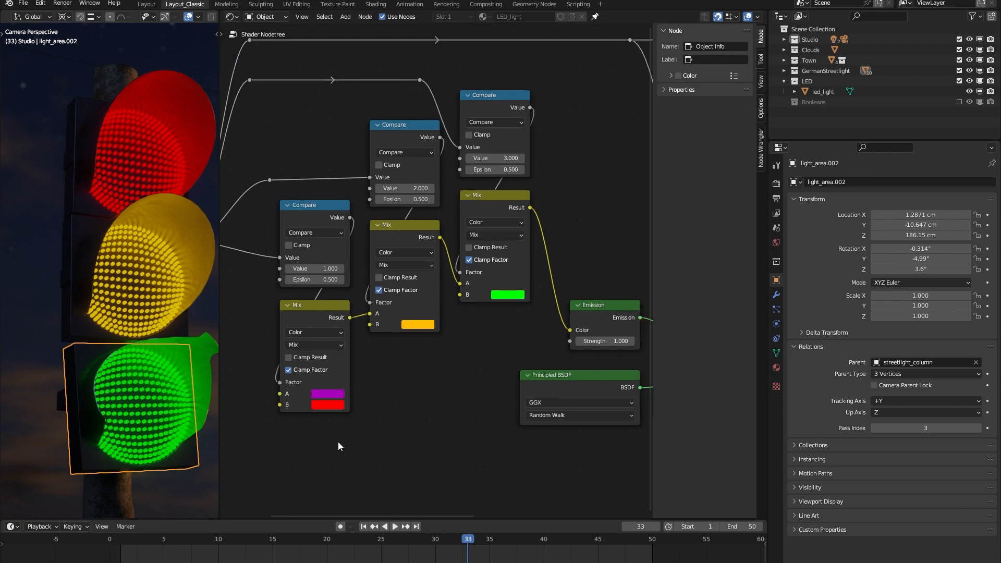
{"action": "middle_click_drag", "start_coordinate": [143, 333], "coordinate": [126, 279], "text": "shift"}
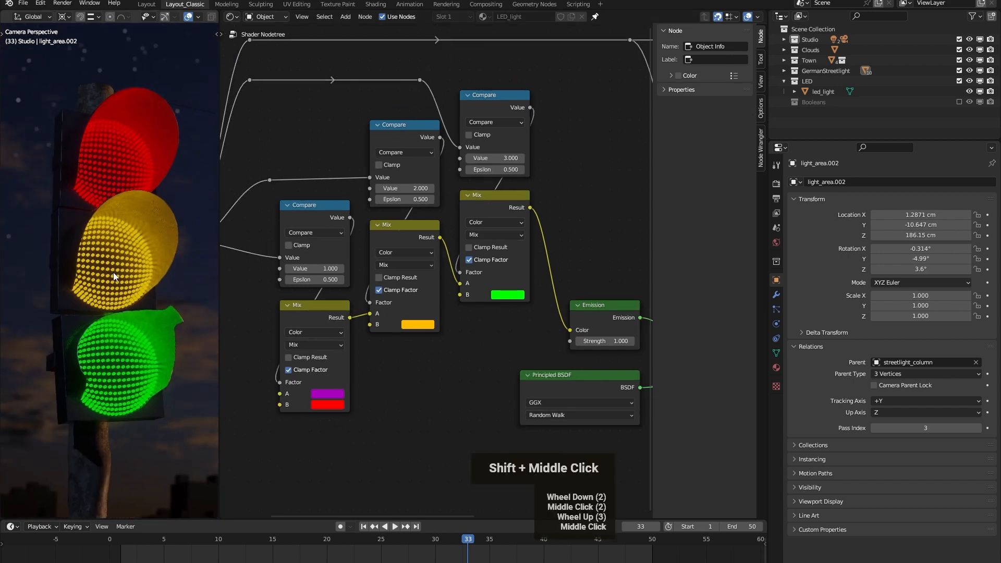